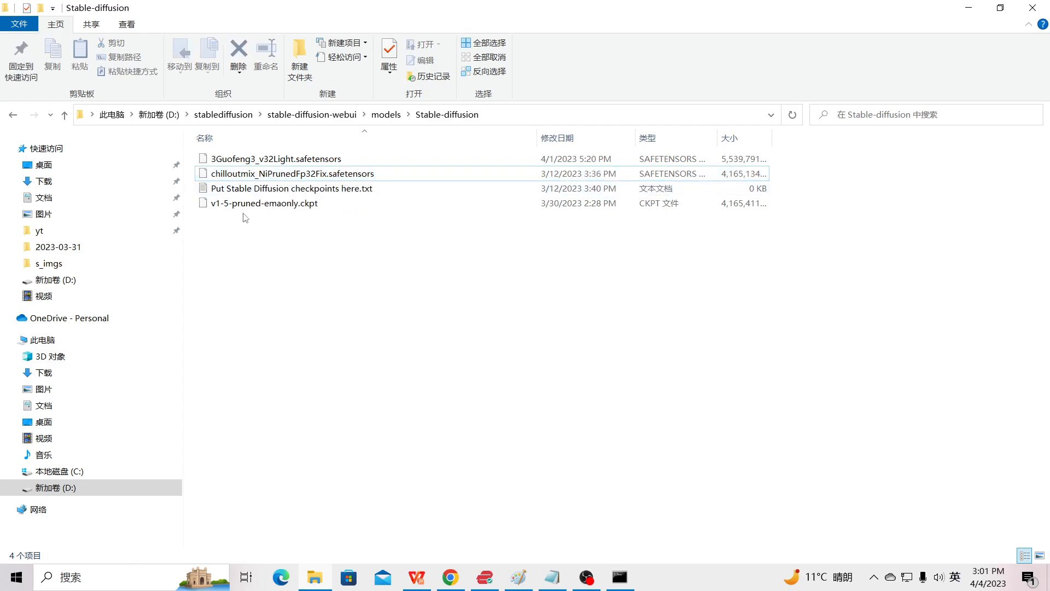
# Step: Review the checkpoint files in the Stable-diffusion folder and the LoRA files in models\Lora, widening its name column to read full file names
pyautogui.click(216, 159)
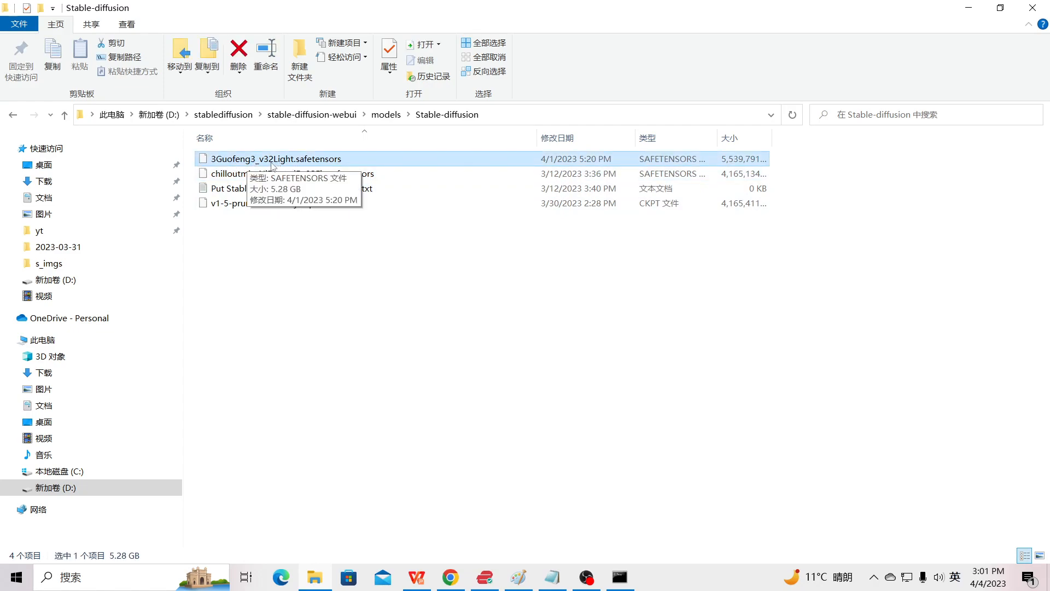
pyautogui.click(238, 207)
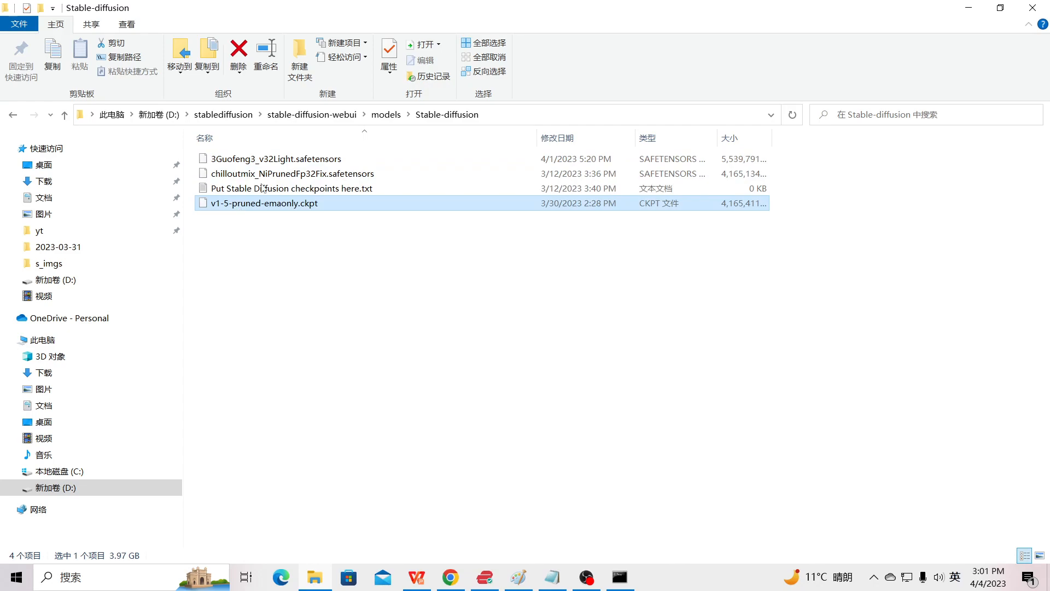
pyautogui.click(386, 114)
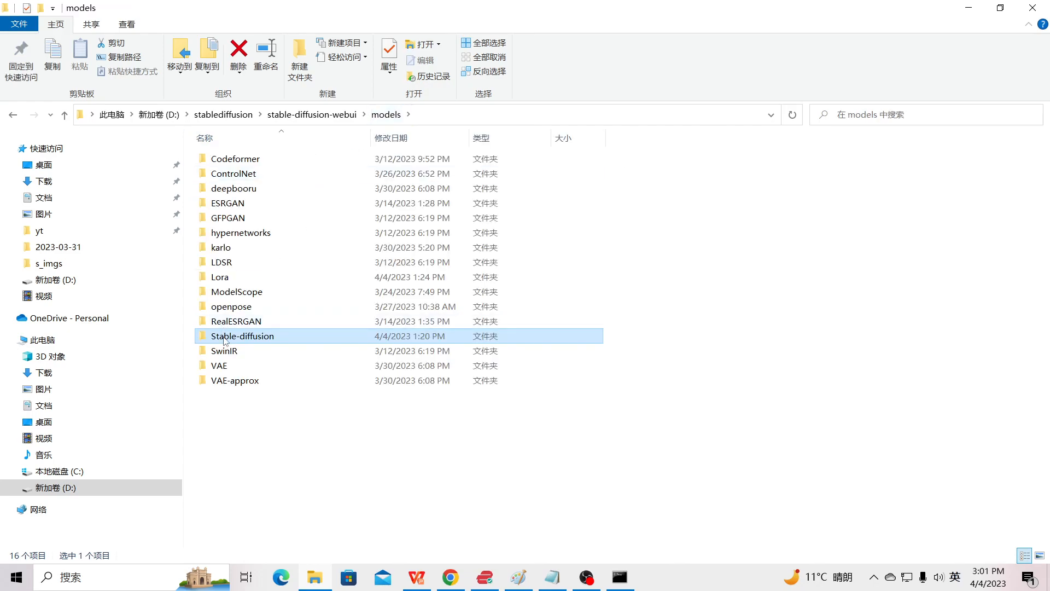
pyautogui.doubleClick(221, 278)
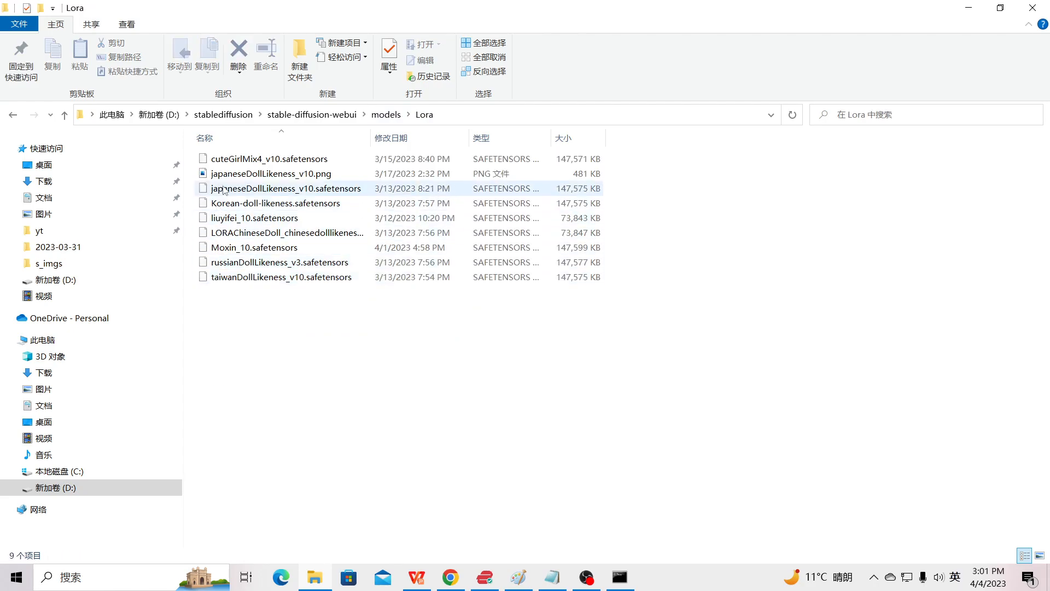
pyautogui.moveTo(370, 141); pyautogui.dragTo(493, 141)
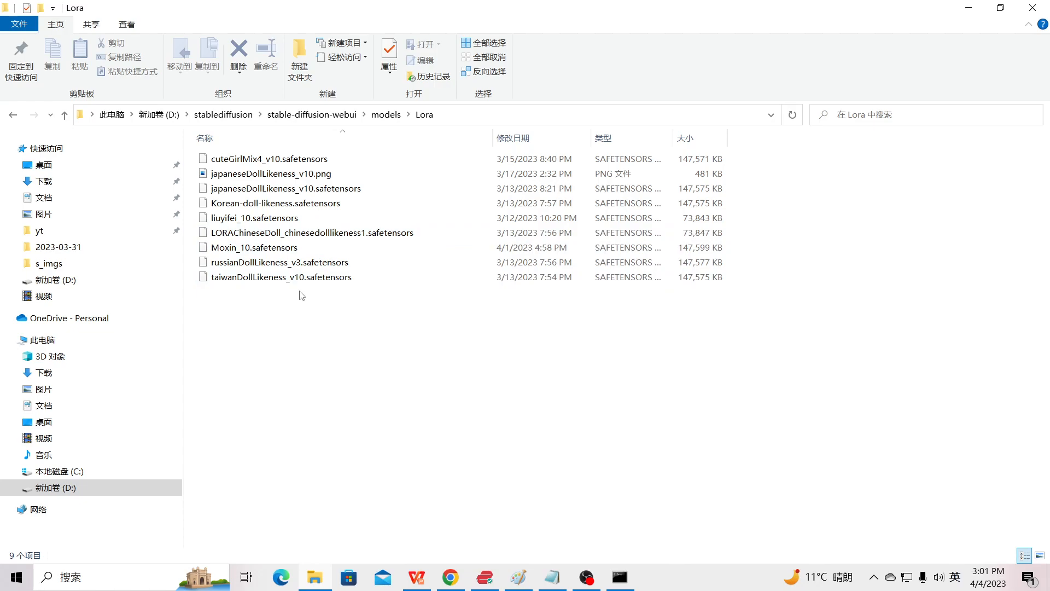
pyautogui.click(258, 249)
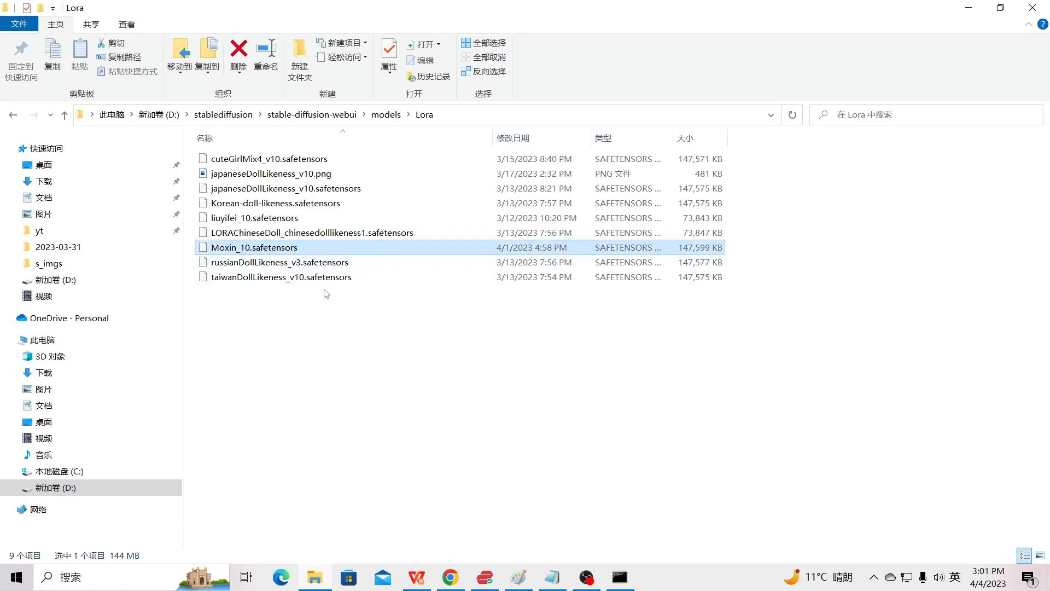
pyautogui.click(271, 207)
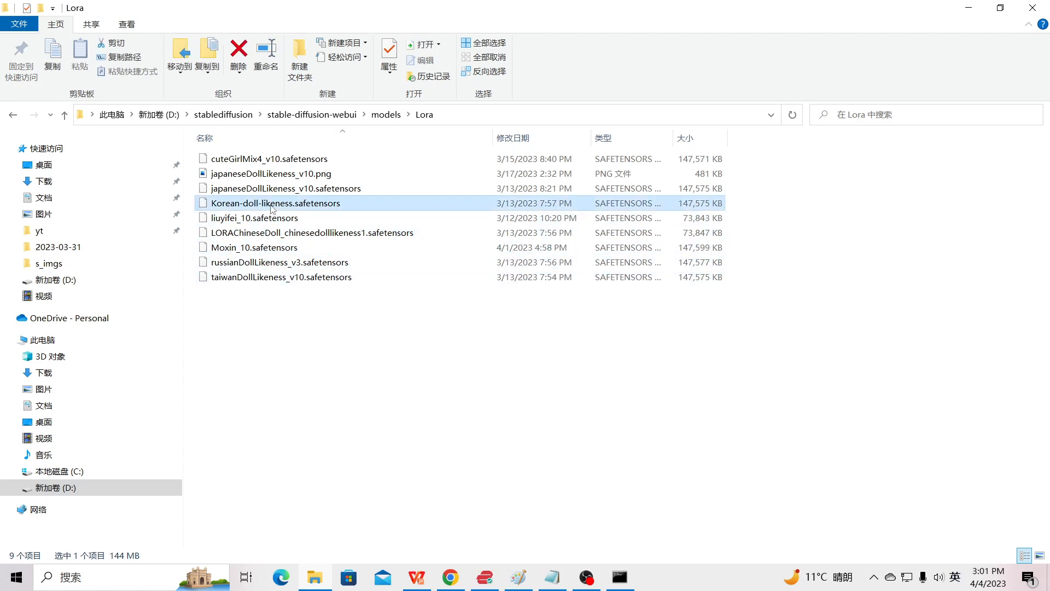
pyautogui.click(614, 578)
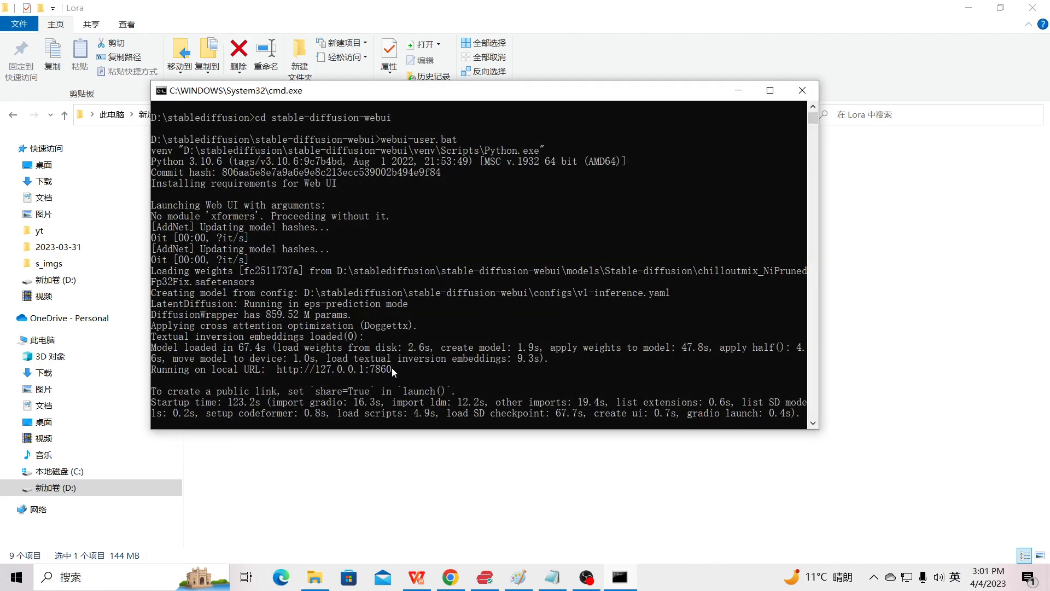
pyautogui.moveTo(392, 370); pyautogui.dragTo(284, 377)
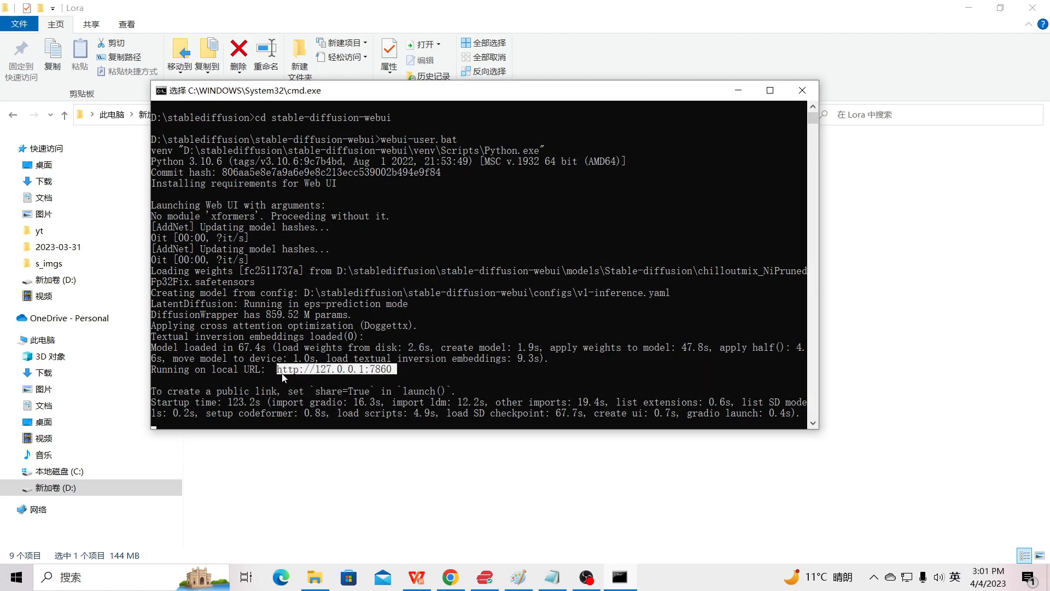
pyautogui.hotkey('ctrl', 'c')
pyautogui.click(457, 585)
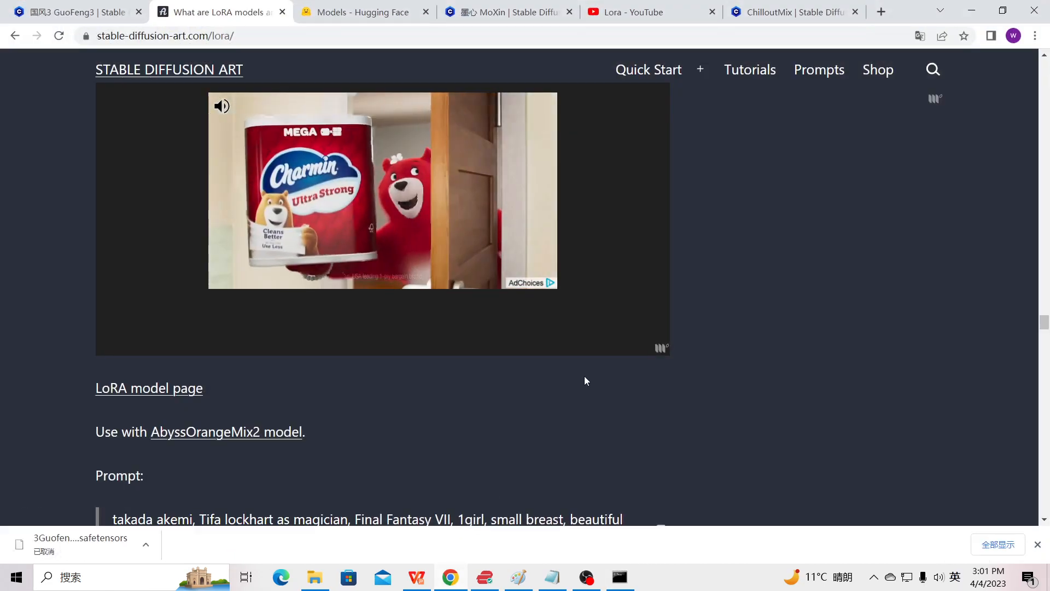
pyautogui.hotkey('ctrl', 't')
pyautogui.hotkey('ctrl', 'v')
pyautogui.press('Return')
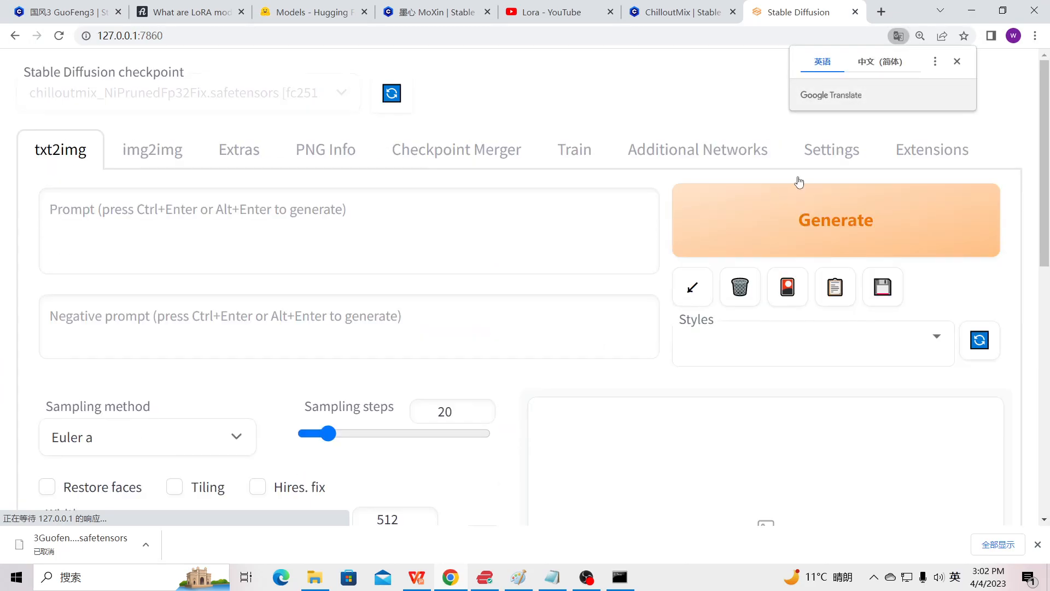
pyautogui.click(958, 63)
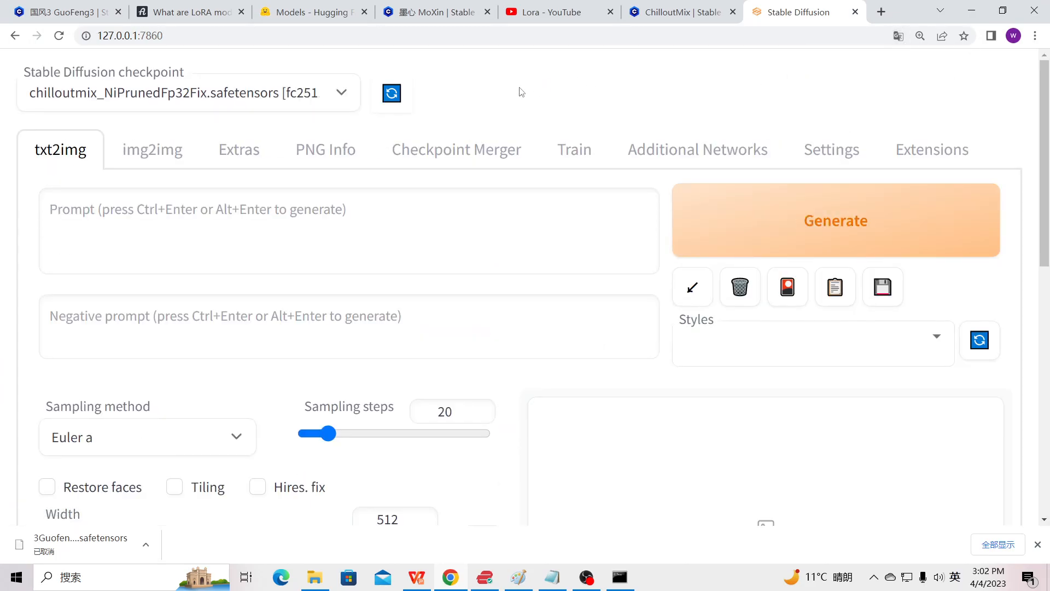
# Step: Compare the available Stable Diffusion checkpoint choices with the model files stored in the models\Stable-diffusion folder in File Explorer
pyautogui.click(339, 93)
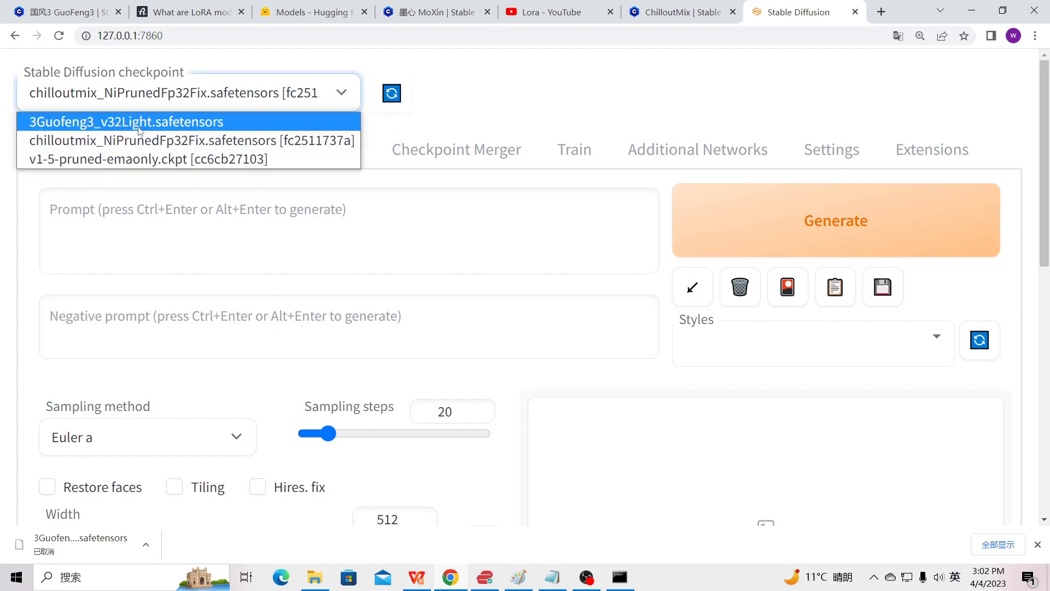
pyautogui.click(320, 585)
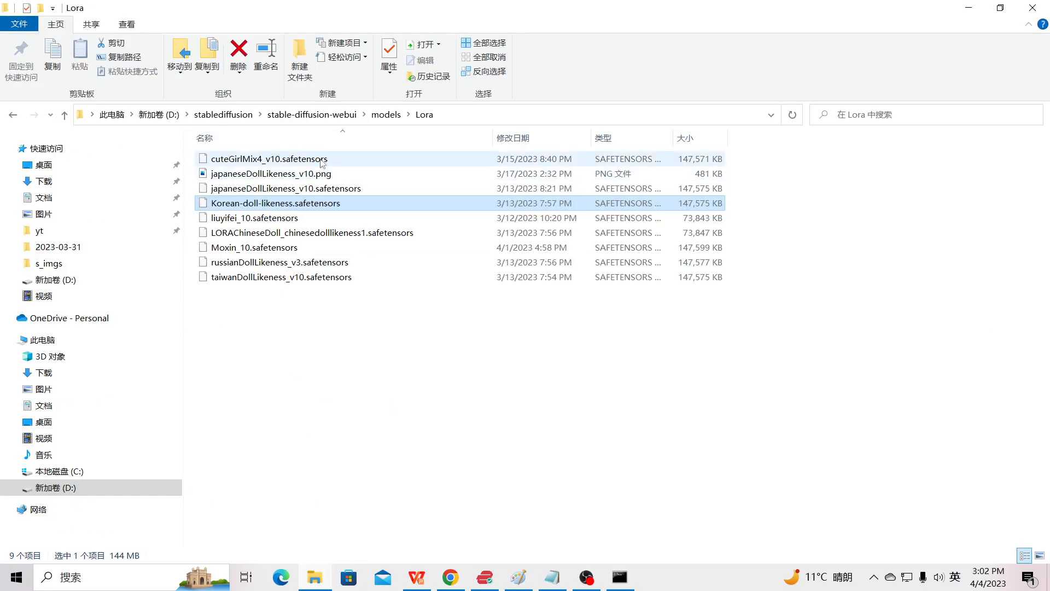
pyautogui.click(300, 115)
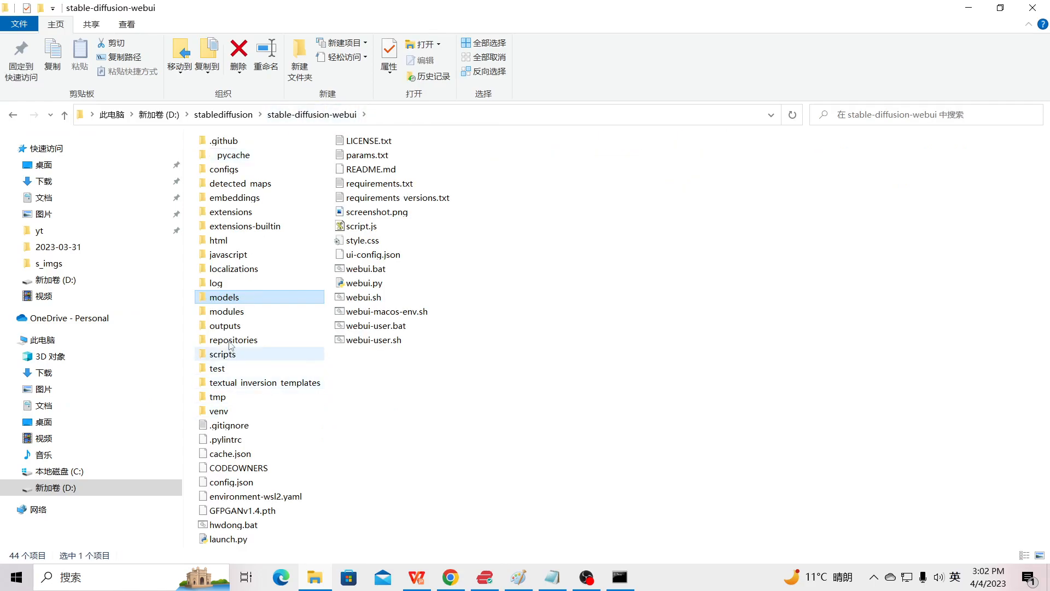
pyautogui.doubleClick(225, 298)
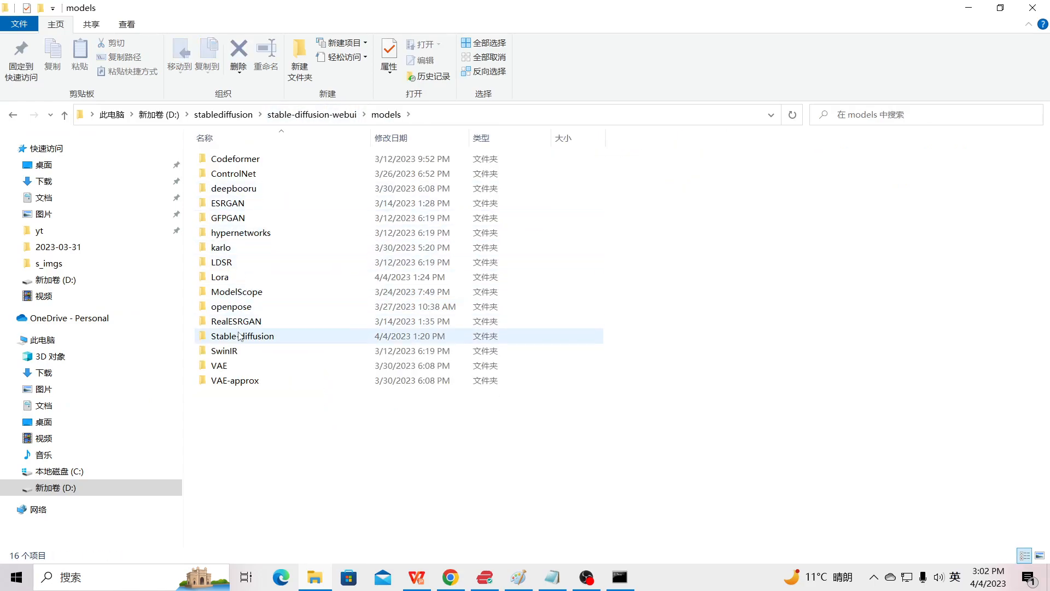
pyautogui.doubleClick(241, 336)
pyautogui.click(240, 159)
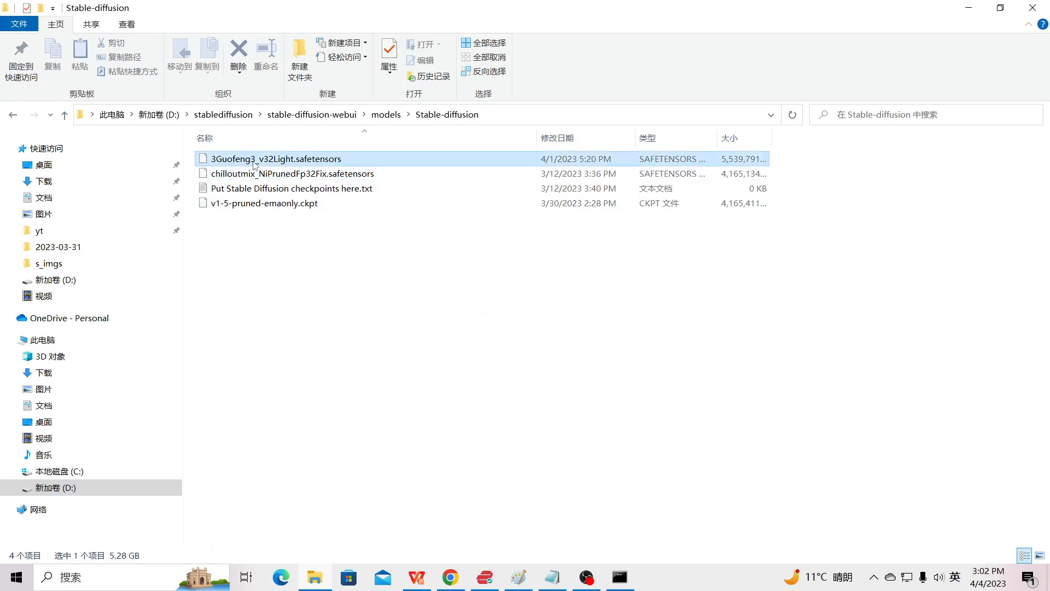
pyautogui.click(240, 174)
pyautogui.click(238, 206)
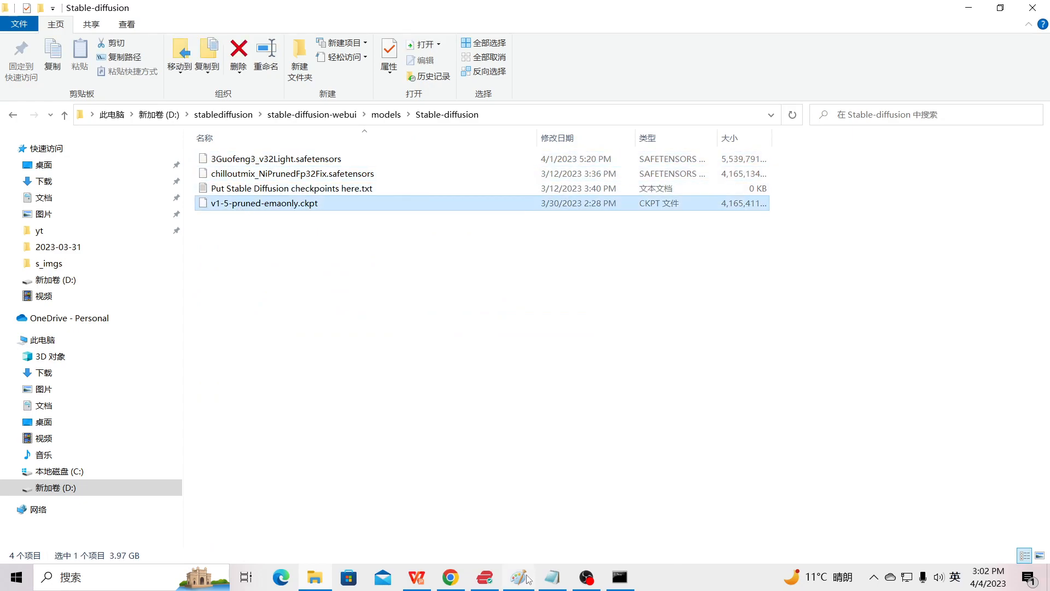
# Step: Switch back to Chrome and set the Stable Diffusion checkpoint to 3Guofeng3_v32Light.safetensors
pyautogui.click(452, 577)
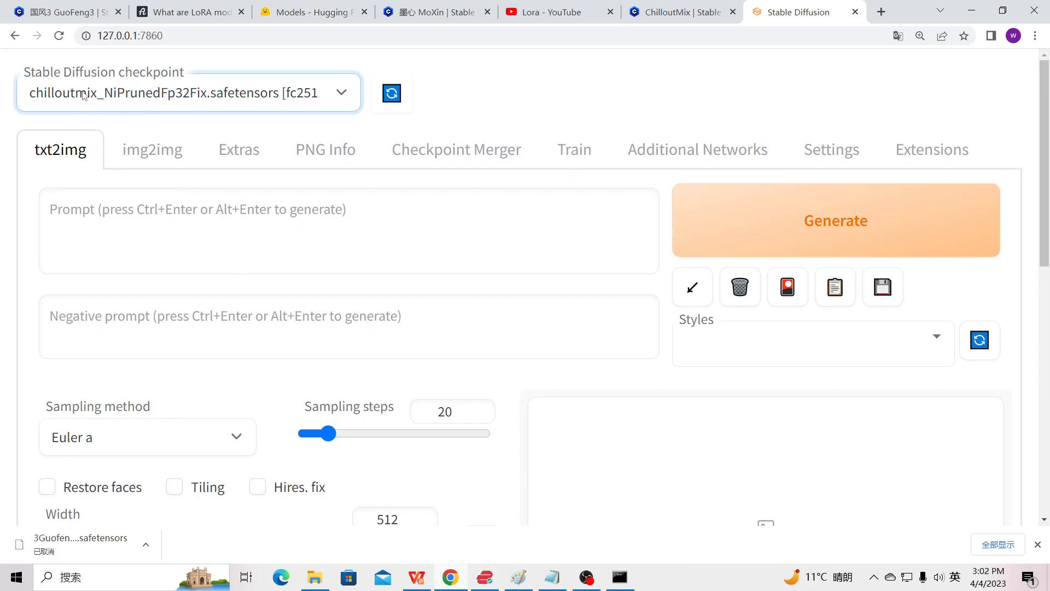
pyautogui.click(344, 96)
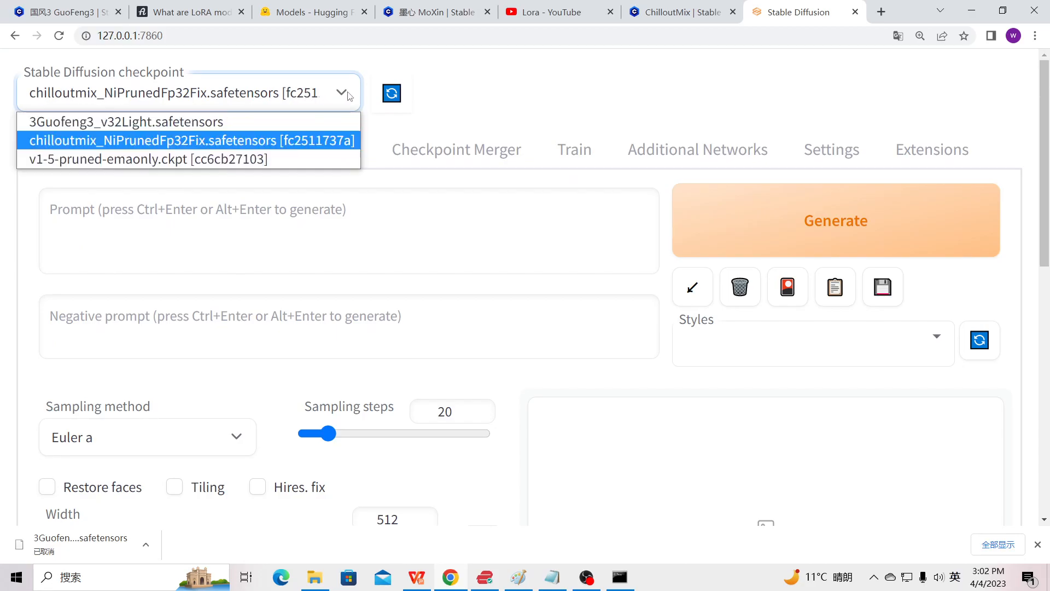
pyautogui.click(191, 125)
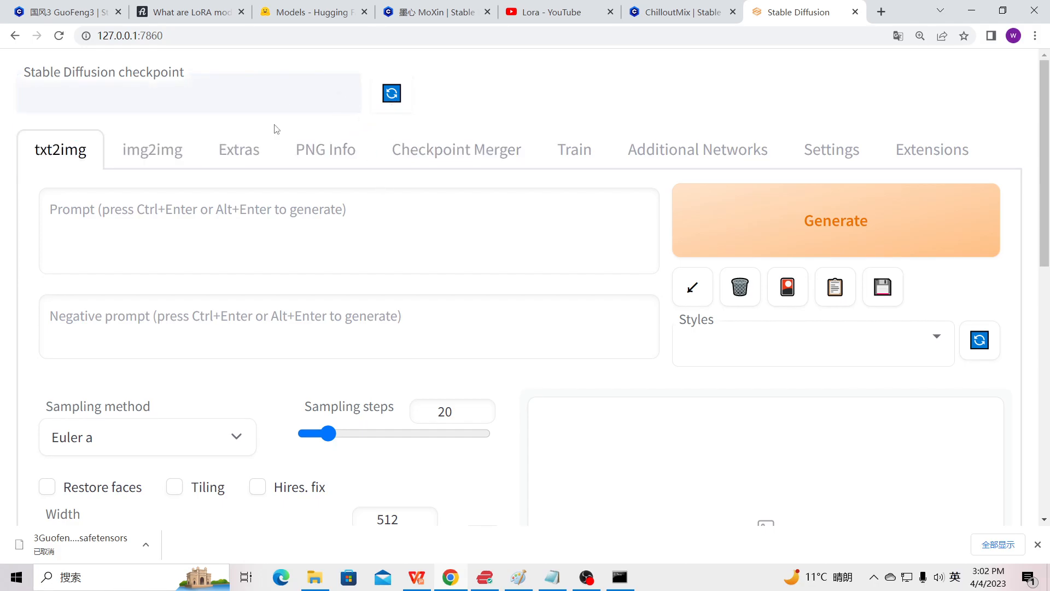
pyautogui.click(125, 93)
pyautogui.click(136, 126)
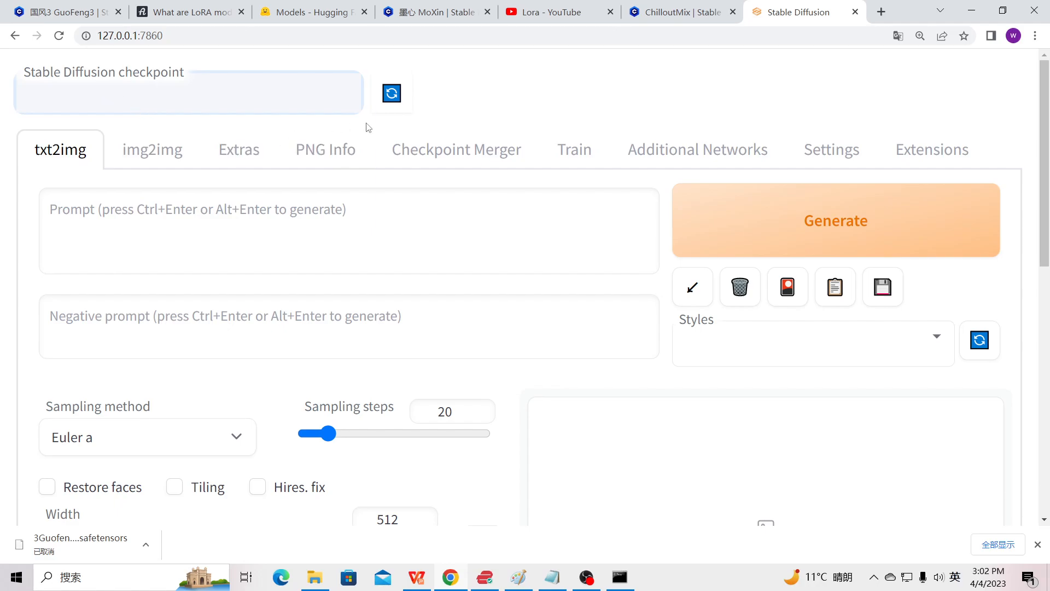
pyautogui.click(351, 97)
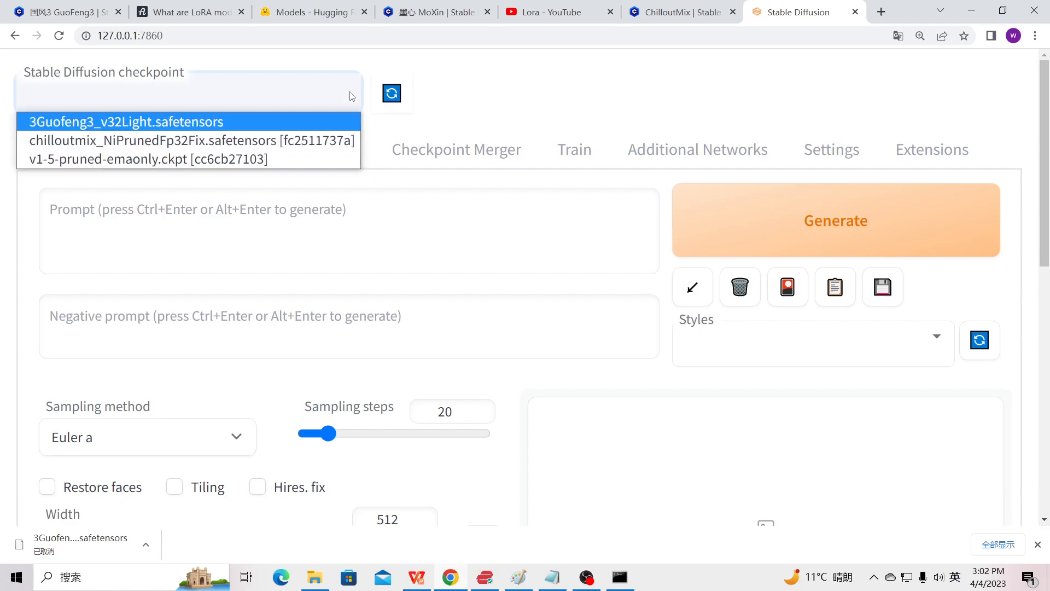
pyautogui.click(227, 124)
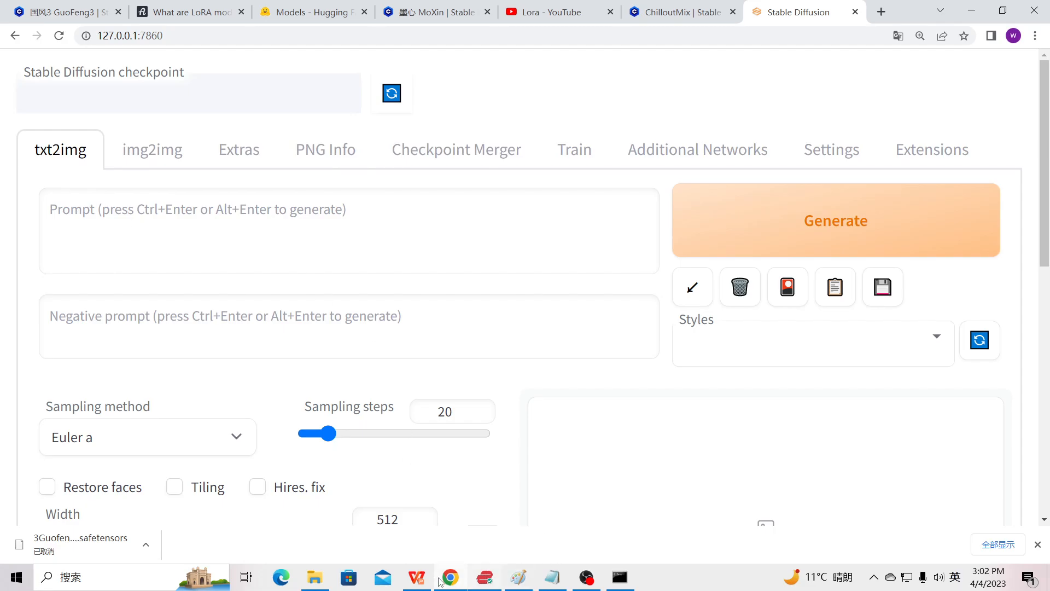
# Step: Copy the "(shukezouma:0.5) ,<lora:Moxin_Shukezouma:1> , chinese painting ... tiger" prompt from slide 21 in WPS Office into the txt2img prompt in Chrome
pyautogui.click(417, 577)
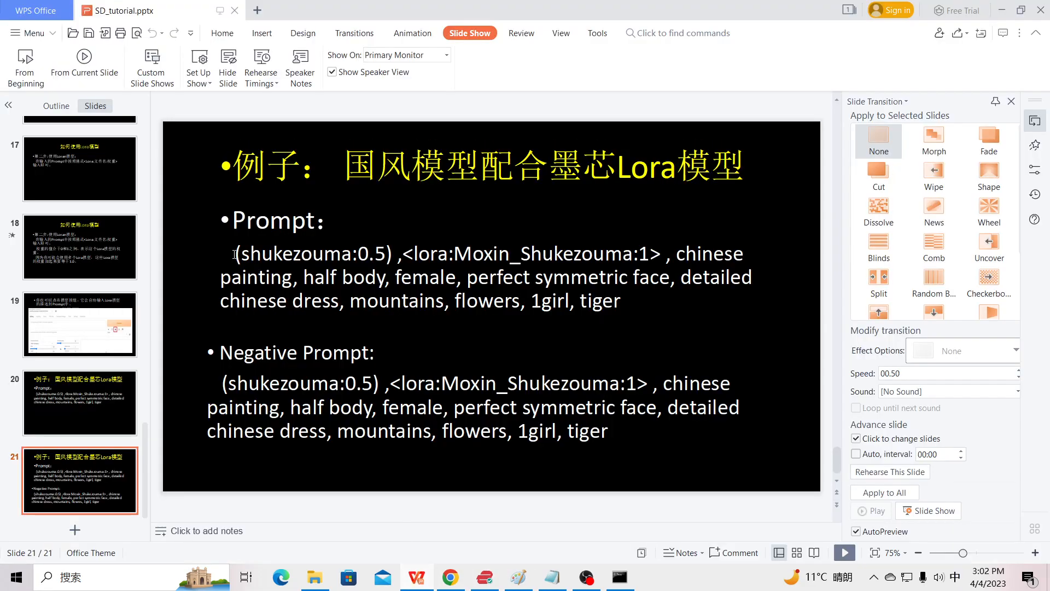
pyautogui.moveTo(235, 255); pyautogui.dragTo(628, 298)
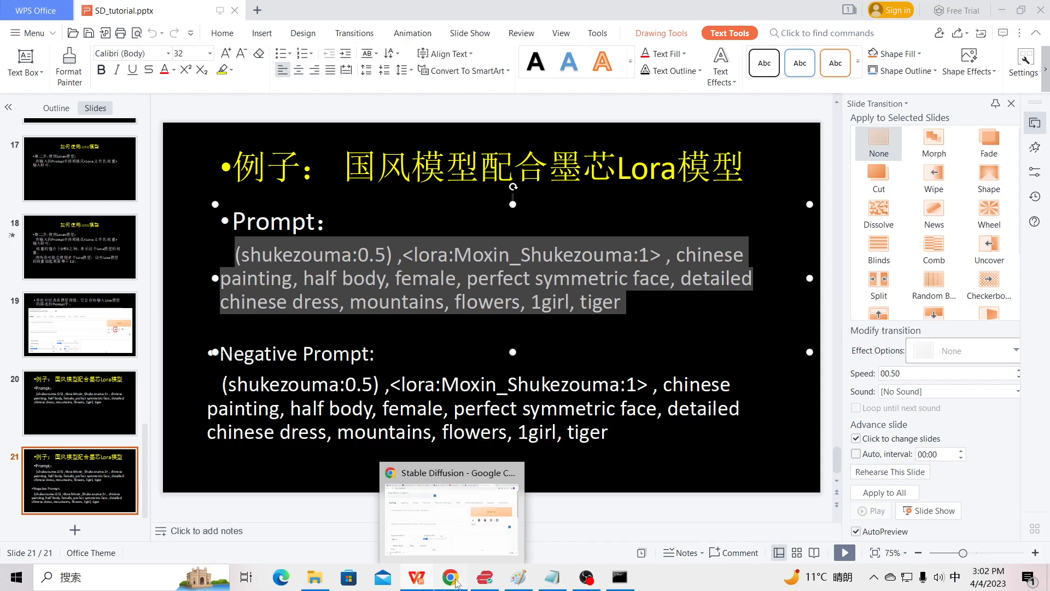
pyautogui.click(482, 581)
pyautogui.click(172, 225)
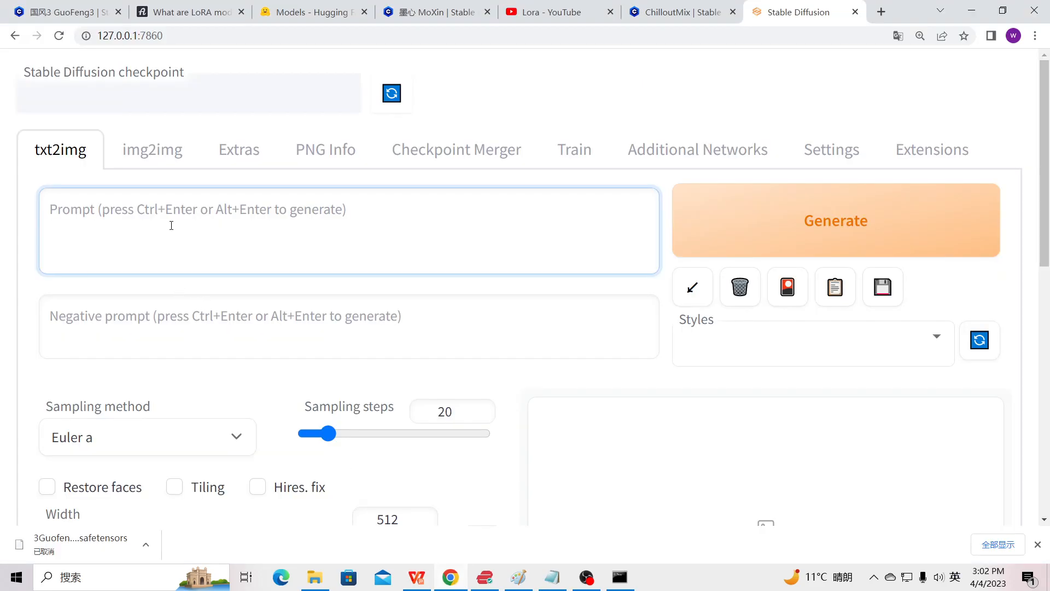
pyautogui.hotkey('ctrl', 'v')
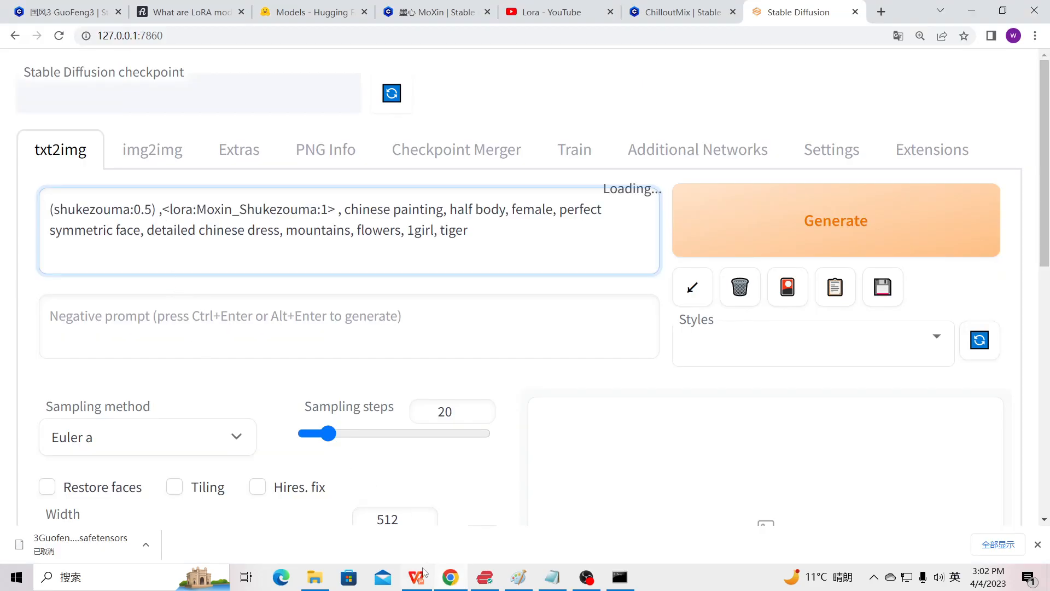
# Step: Copy the text under Negative Prompt on the WPS Office slide into the txt2img negative prompt in Chrome
pyautogui.click(418, 576)
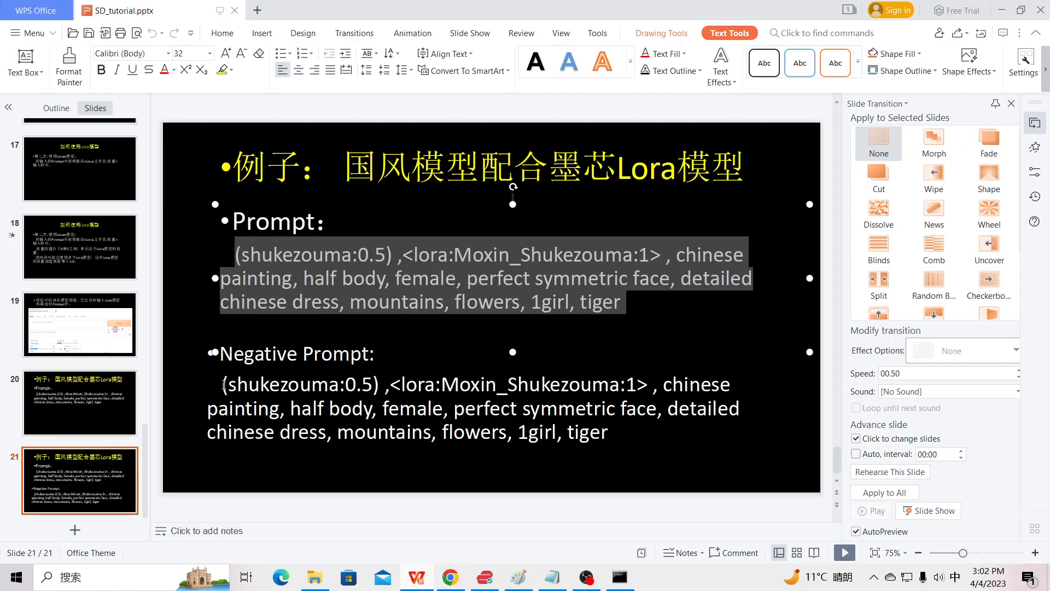
pyautogui.moveTo(223, 385); pyautogui.dragTo(696, 444)
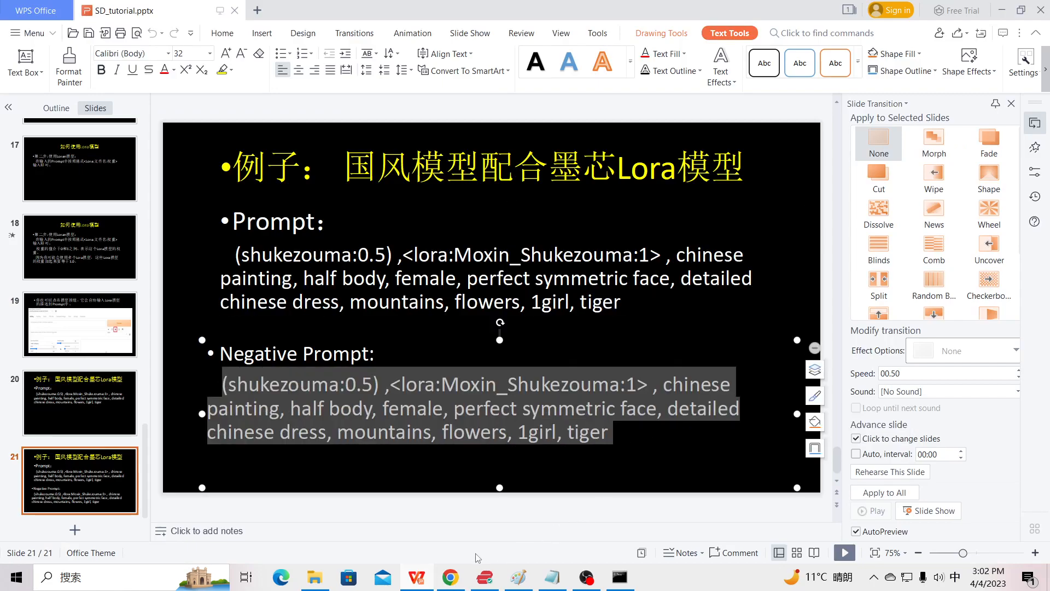
pyautogui.hotkey('ctrl', 'c')
pyautogui.click(451, 577)
pyautogui.click(274, 342)
pyautogui.hotkey('ctrl', 'v')
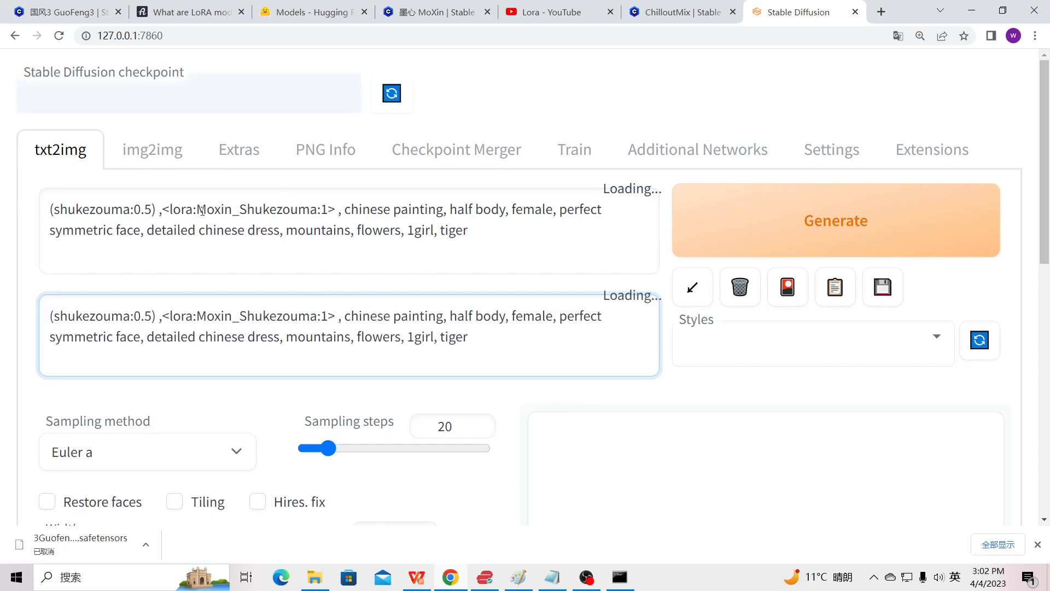
# Step: Delete the "<lora:Moxin_Shukezouma:1> ," tag from the positive prompt
pyautogui.moveTo(195, 209); pyautogui.dragTo(165, 205)
pyautogui.click(328, 210)
pyautogui.press('BackSpace')
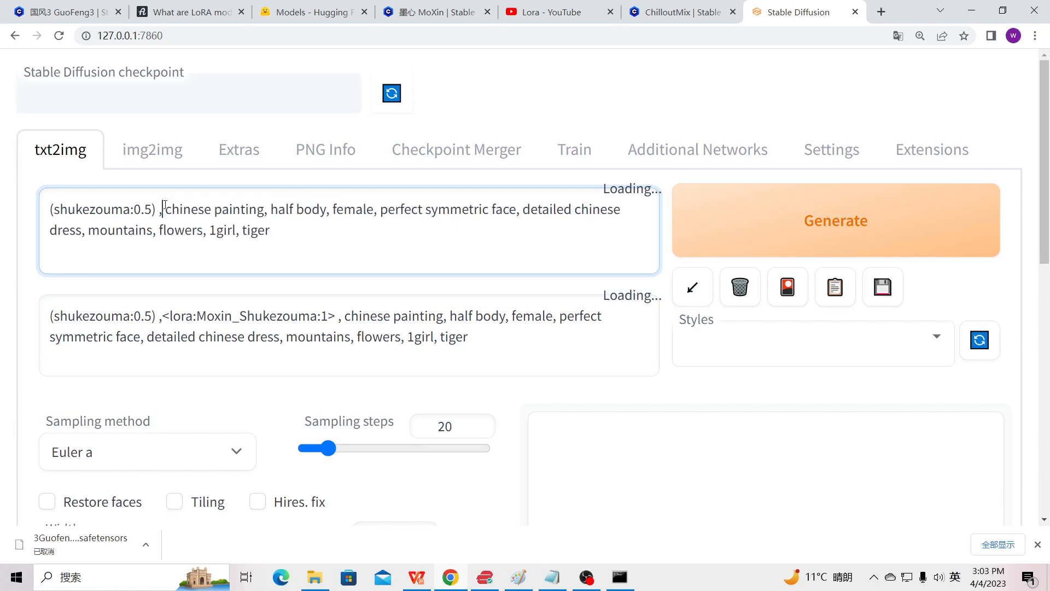
# Step: Show the extra networks section below the prompts to view its model categories, including Lora, and hide it again
pyautogui.click(787, 289)
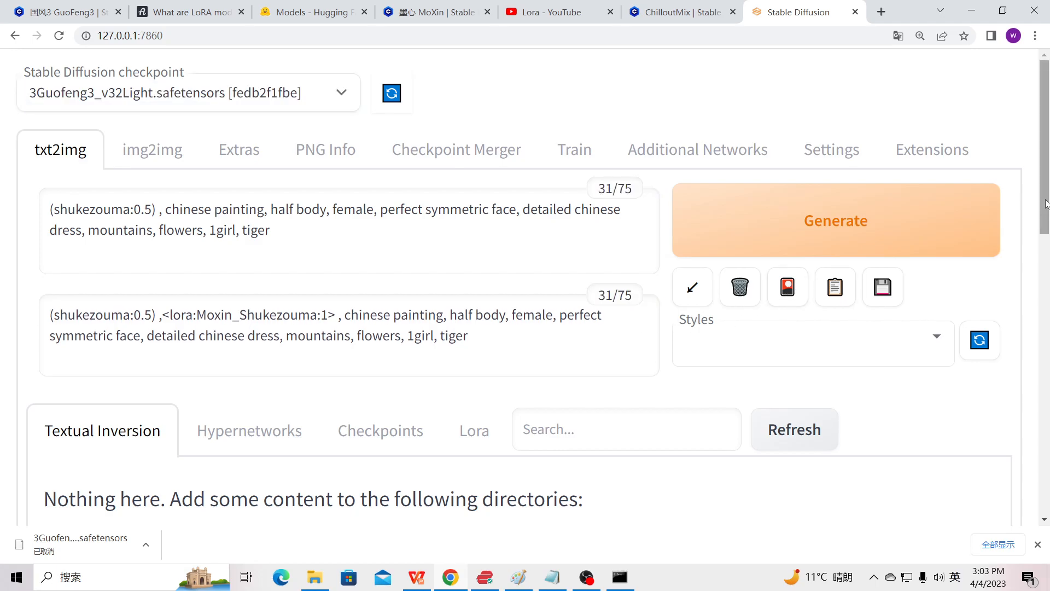
pyautogui.moveTo(1046, 204); pyautogui.dragTo(1044, 266)
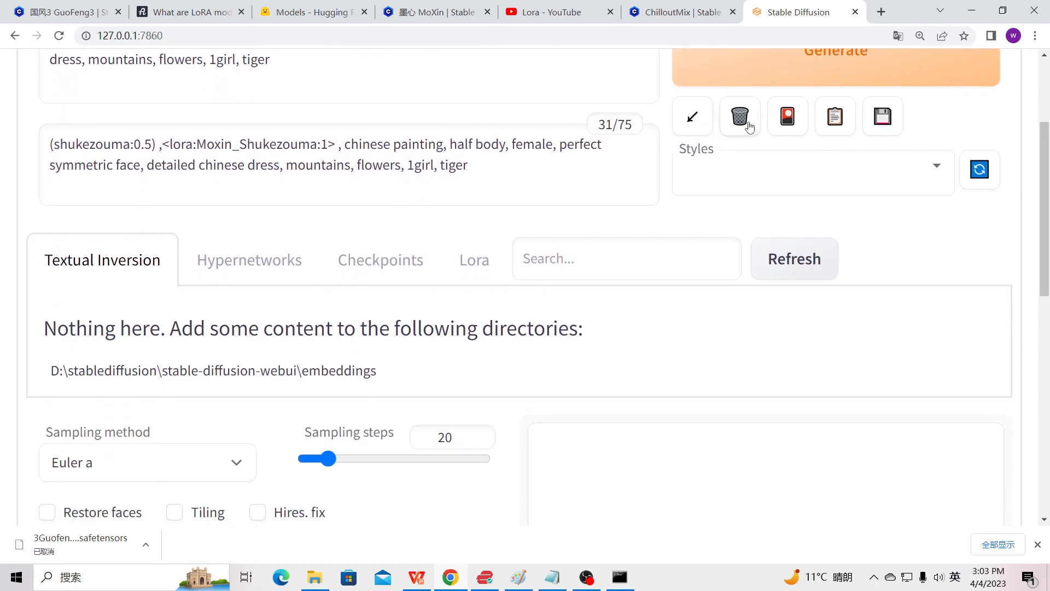
pyautogui.click(788, 121)
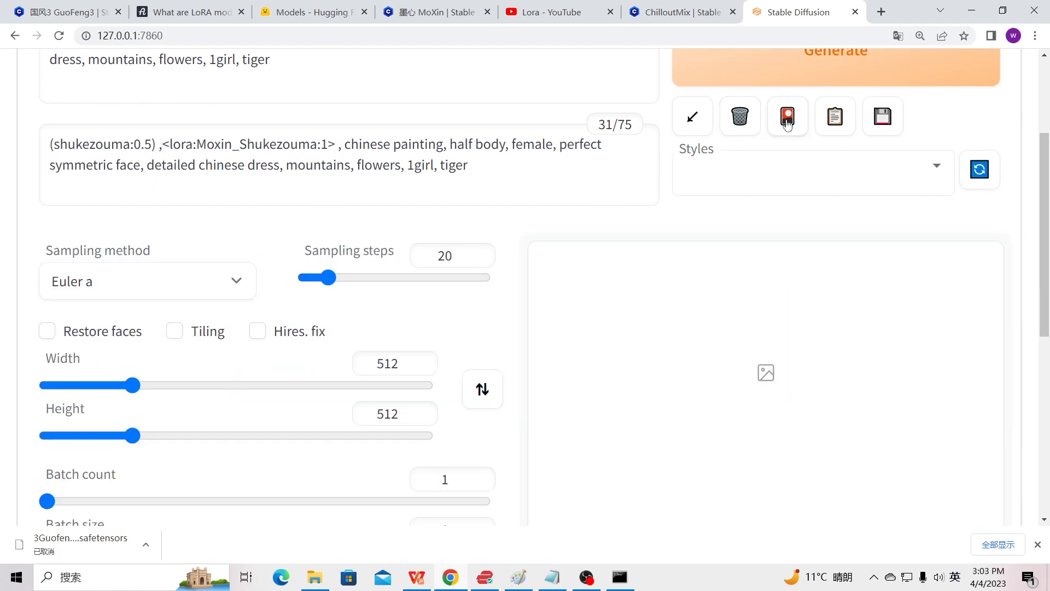
# Step: Show the Lora models in the extra networks section and locate the Moxin_10 card
pyautogui.click(788, 122)
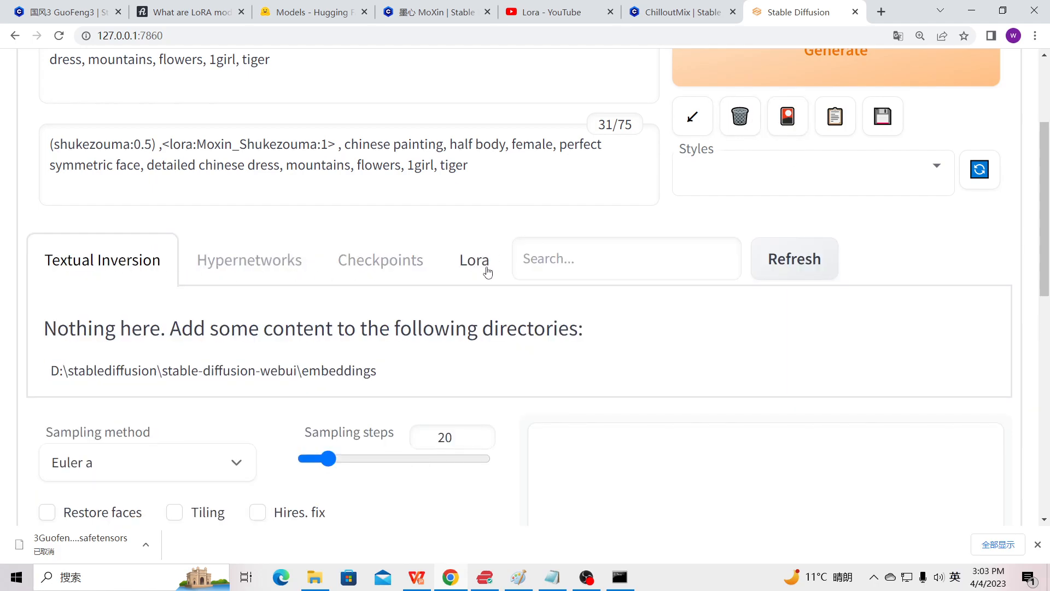
pyautogui.click(475, 262)
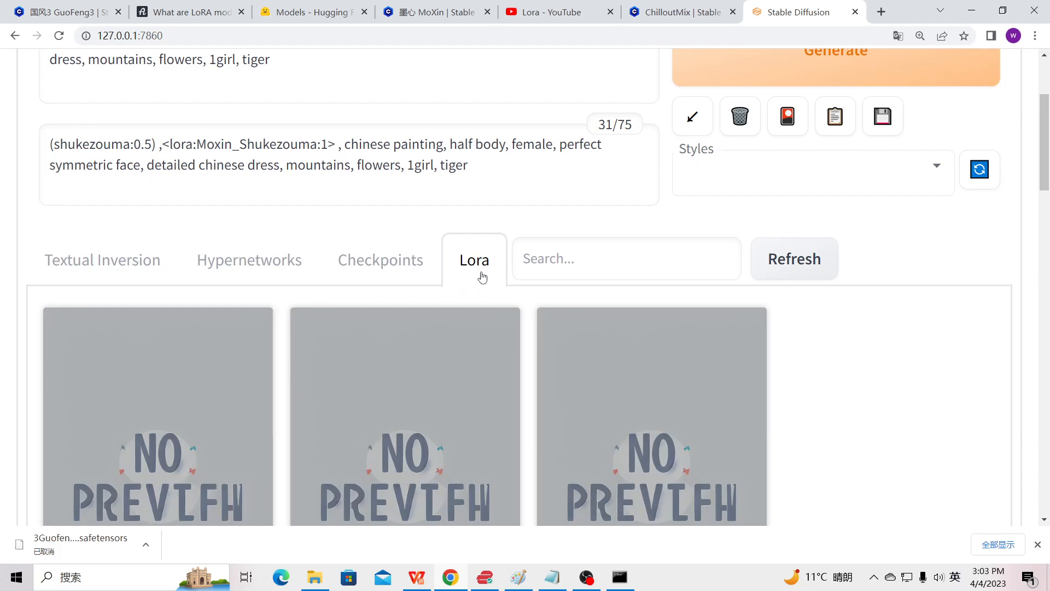
pyautogui.scroll(-10, 482, 281)
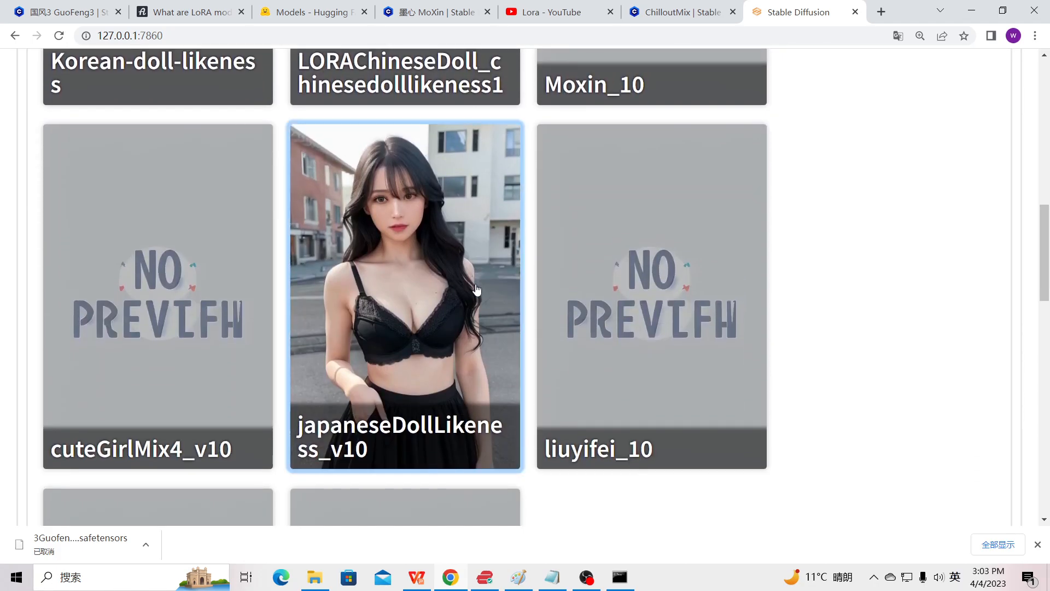
pyautogui.scroll(-9, 477, 289)
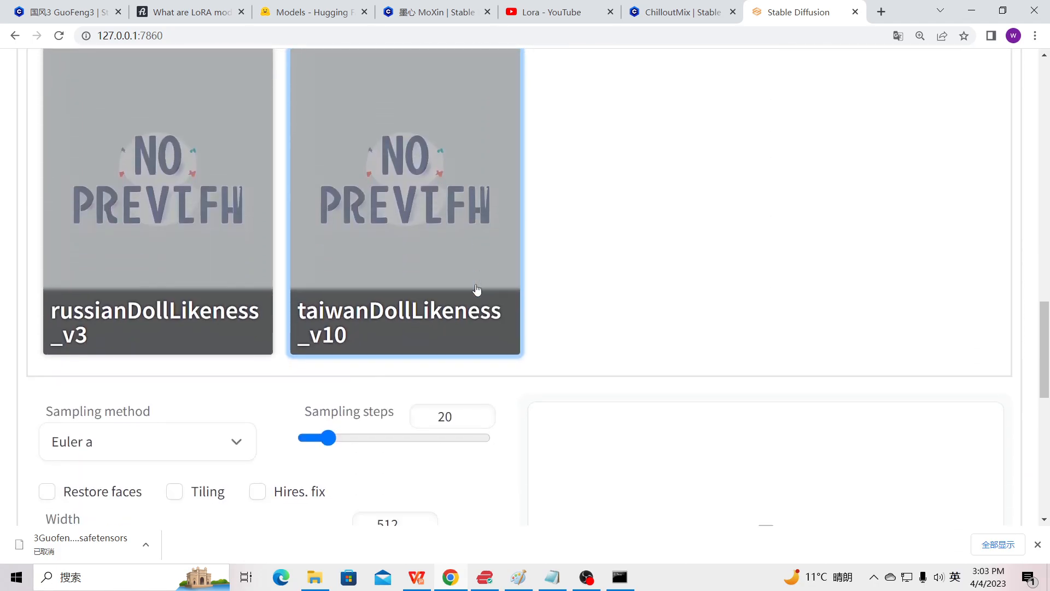
pyautogui.scroll(11, 476, 290)
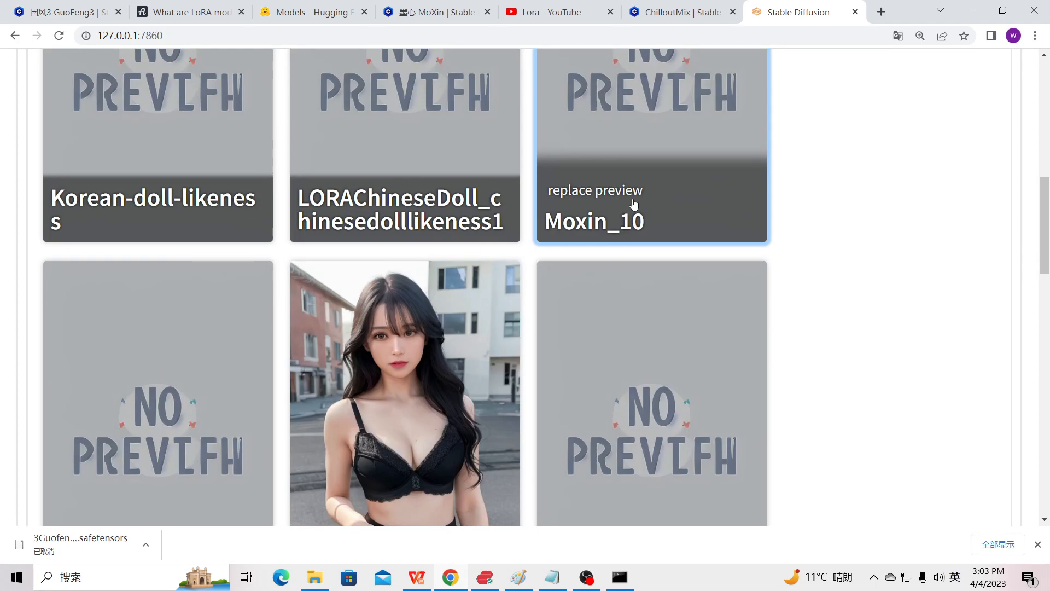
pyautogui.scroll(4, 793, 249)
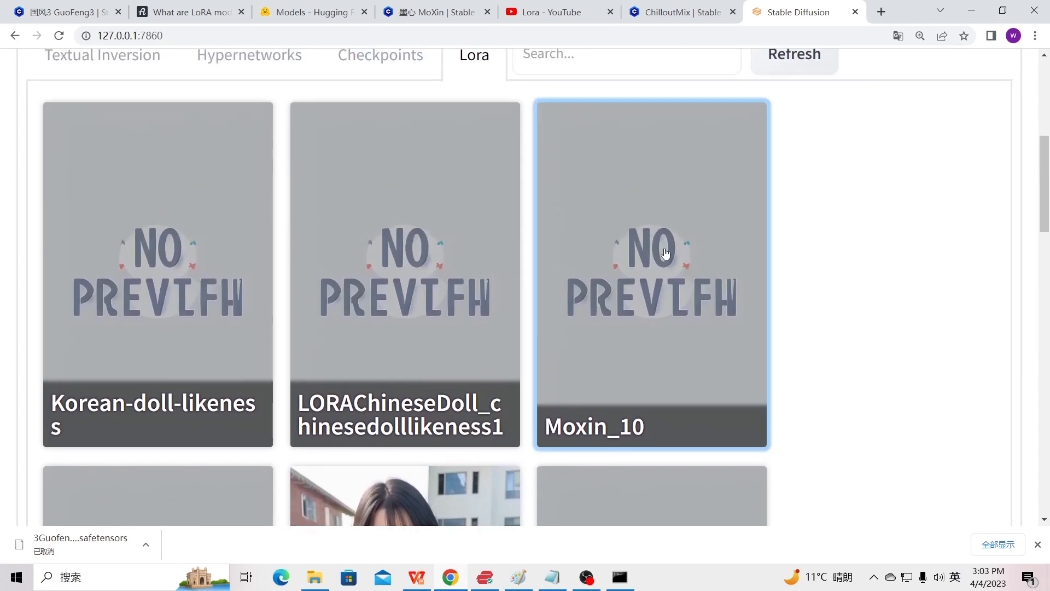
pyautogui.scroll(7, 756, 236)
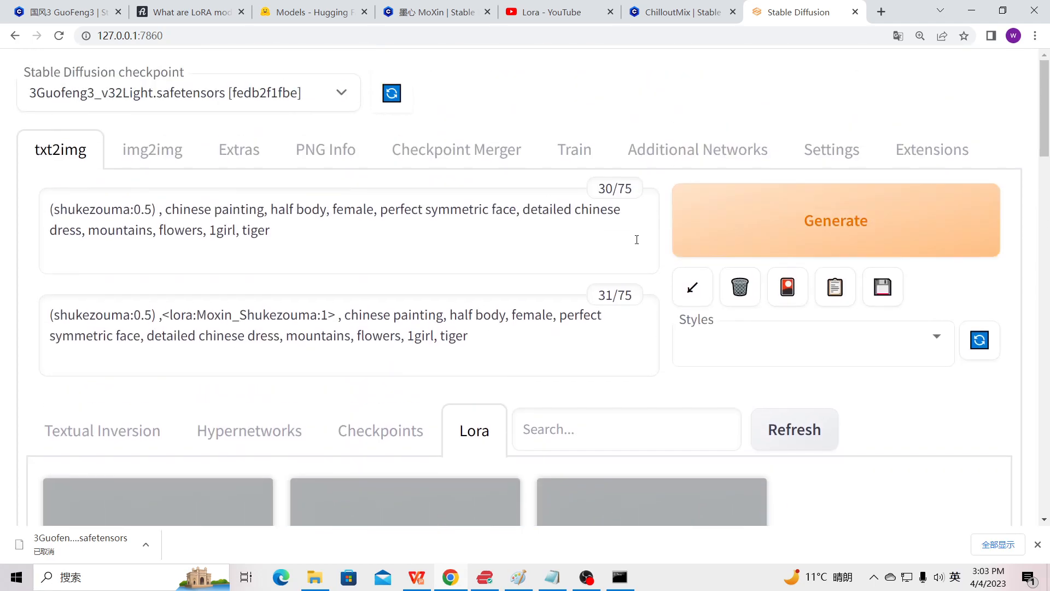
# Step: Look over the Moxin_10 card and the other Lora cards, the prompts above them and the sampling settings below
pyautogui.scroll(-5, 610, 254)
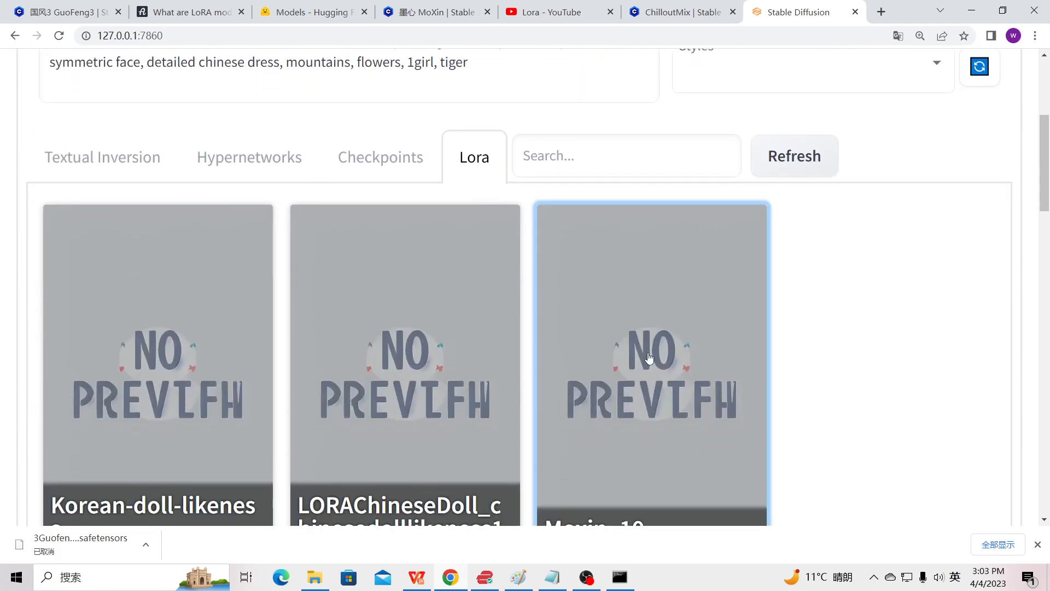
pyautogui.scroll(-4, 650, 359)
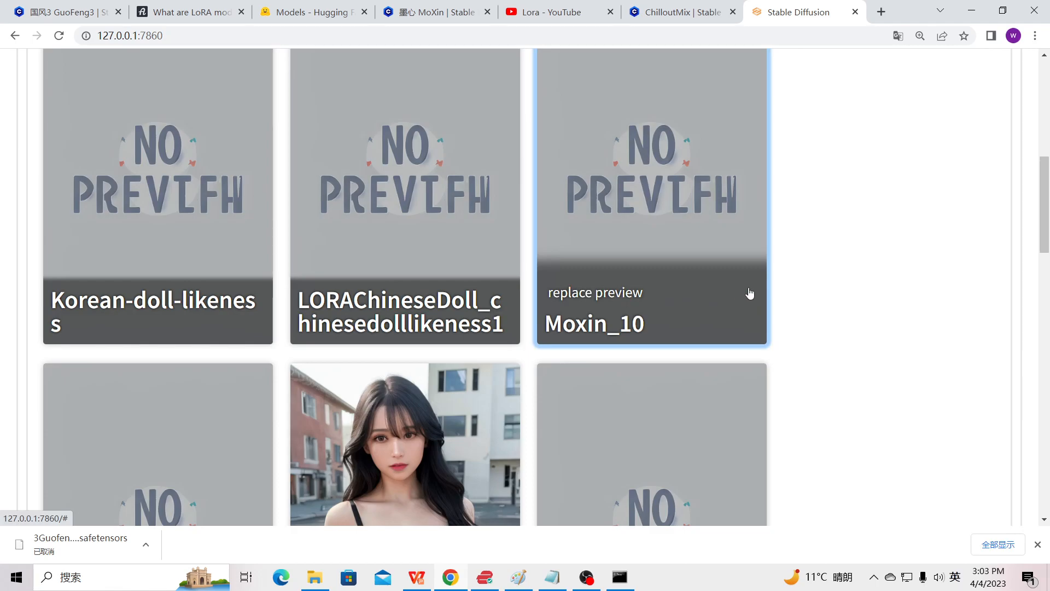
pyautogui.scroll(8, 754, 294)
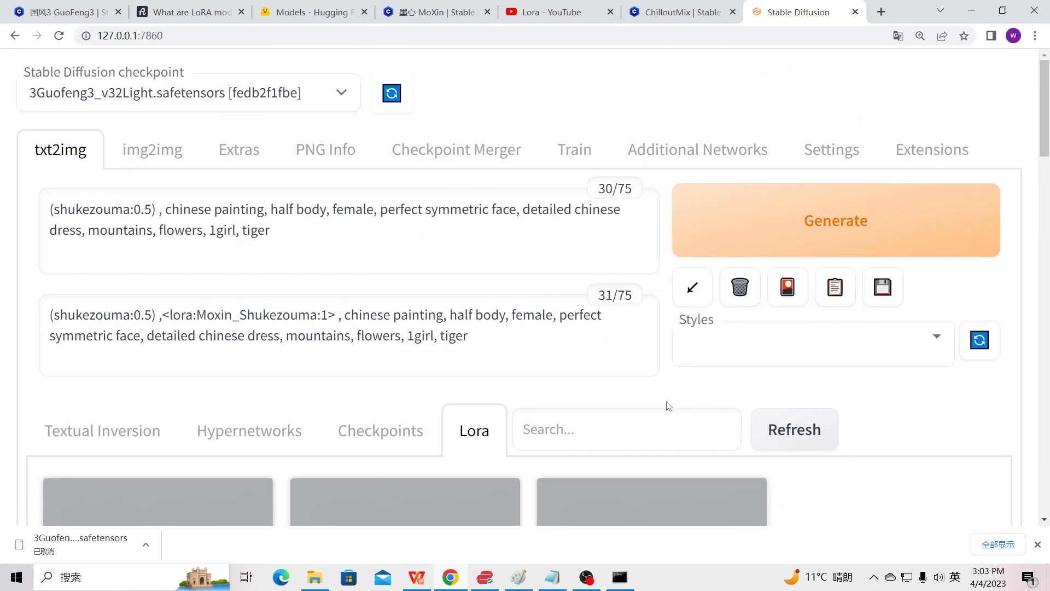
pyautogui.scroll(-12, 668, 406)
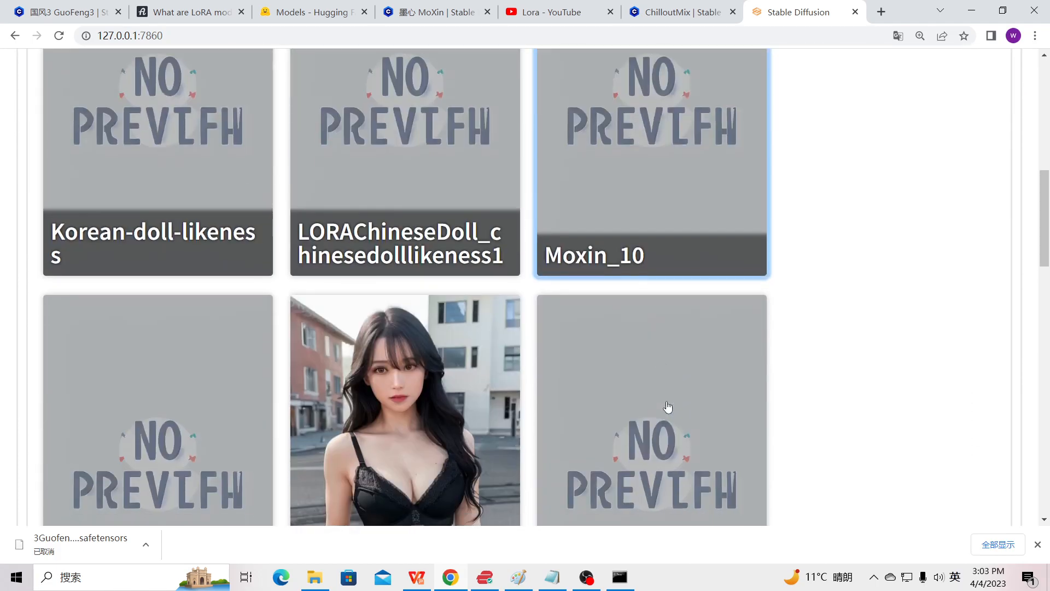
pyautogui.scroll(-8, 667, 406)
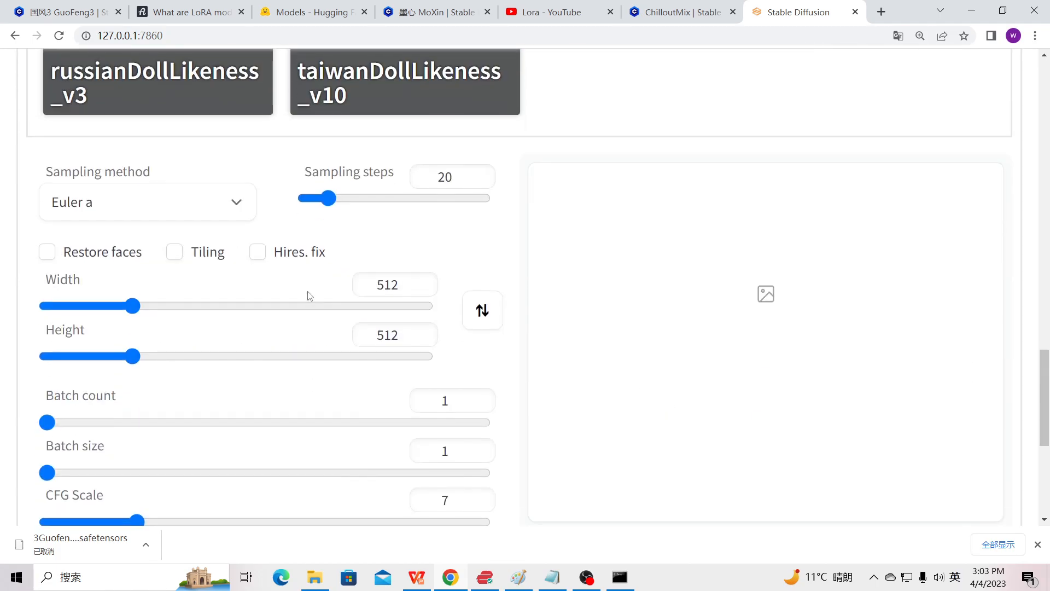
pyautogui.scroll(10, 559, 225)
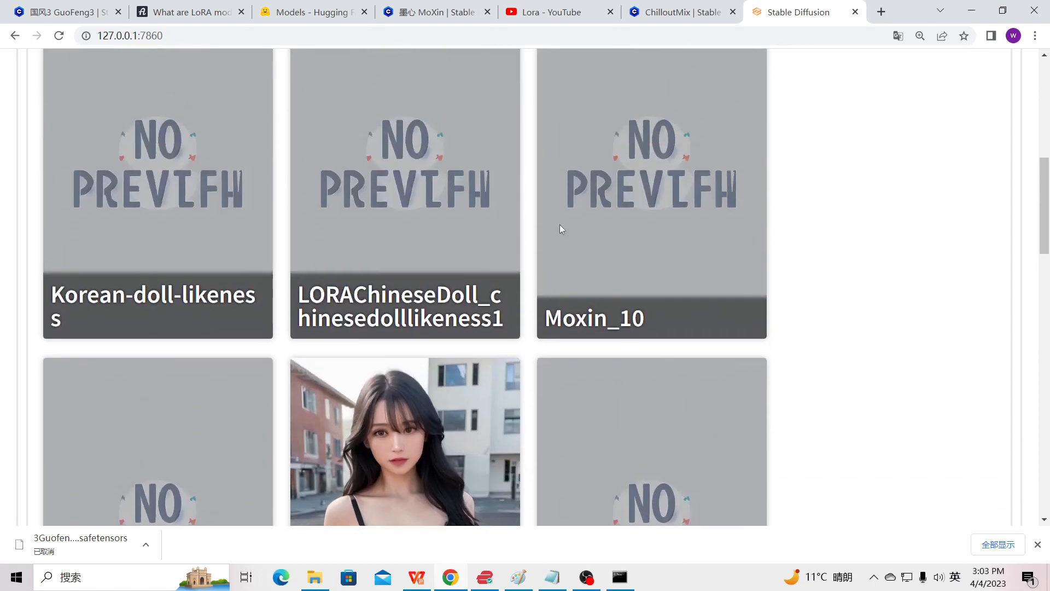
pyautogui.click(560, 224)
pyautogui.scroll(5, 559, 224)
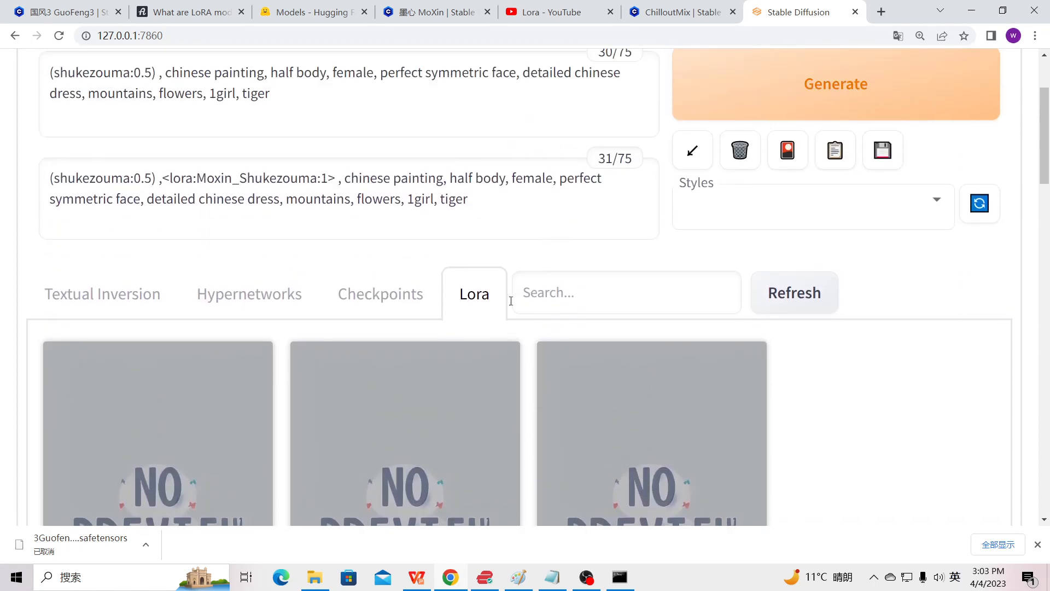
# Step: Expand the ControlNet and Additional Networks sections and enable Additional Networks
pyautogui.scroll(-15, 520, 382)
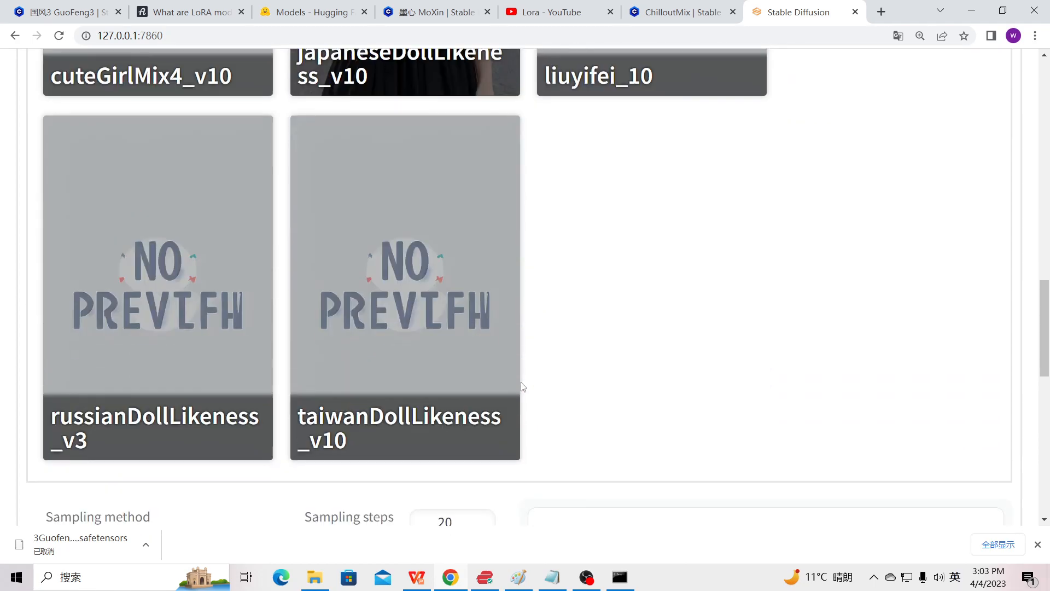
pyautogui.scroll(-6, 522, 387)
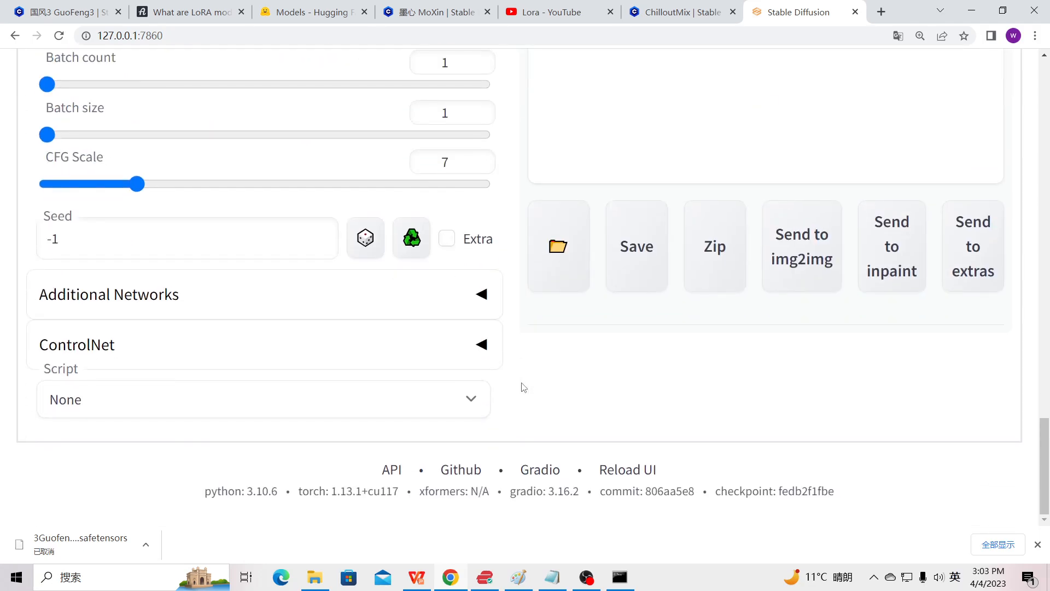
pyautogui.click(482, 346)
pyautogui.click(481, 294)
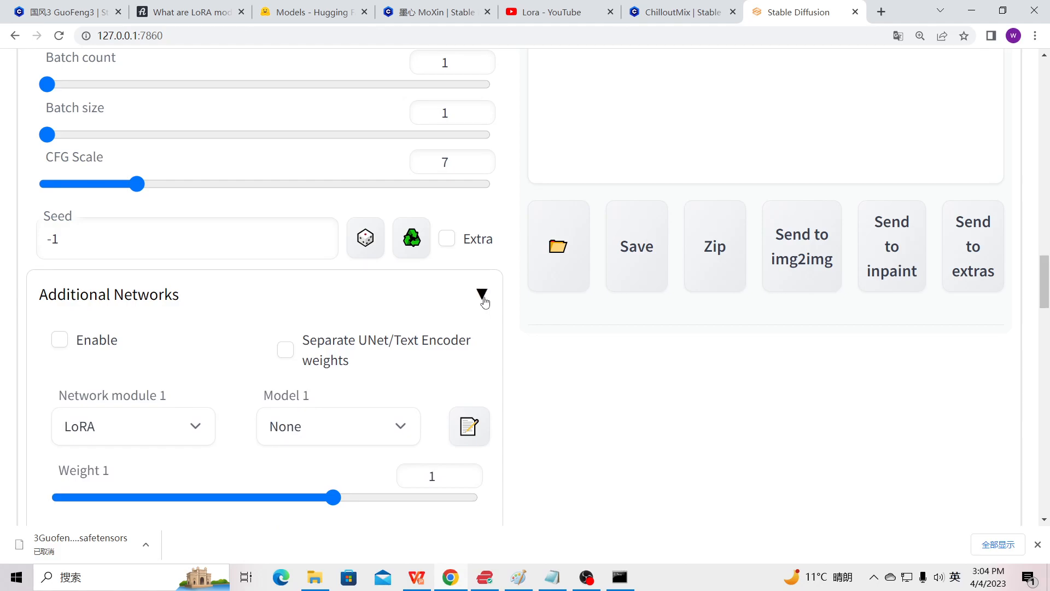
pyautogui.click(59, 343)
# Step: Insert the Moxin_10 LoRA tag into the positive prompt from its model card
pyautogui.scroll(15, 816, 321)
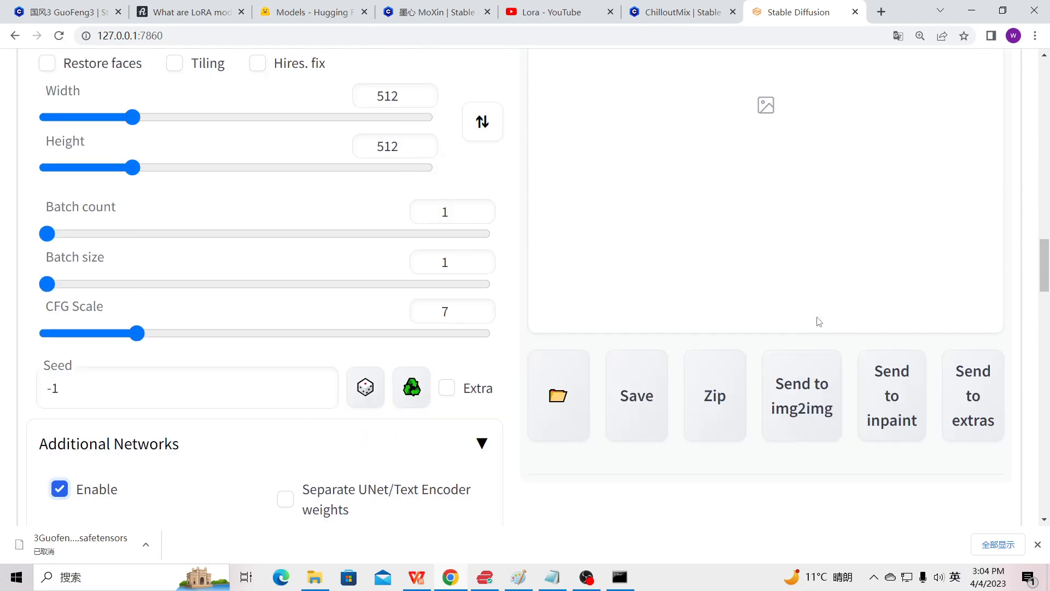
pyautogui.scroll(5, 818, 322)
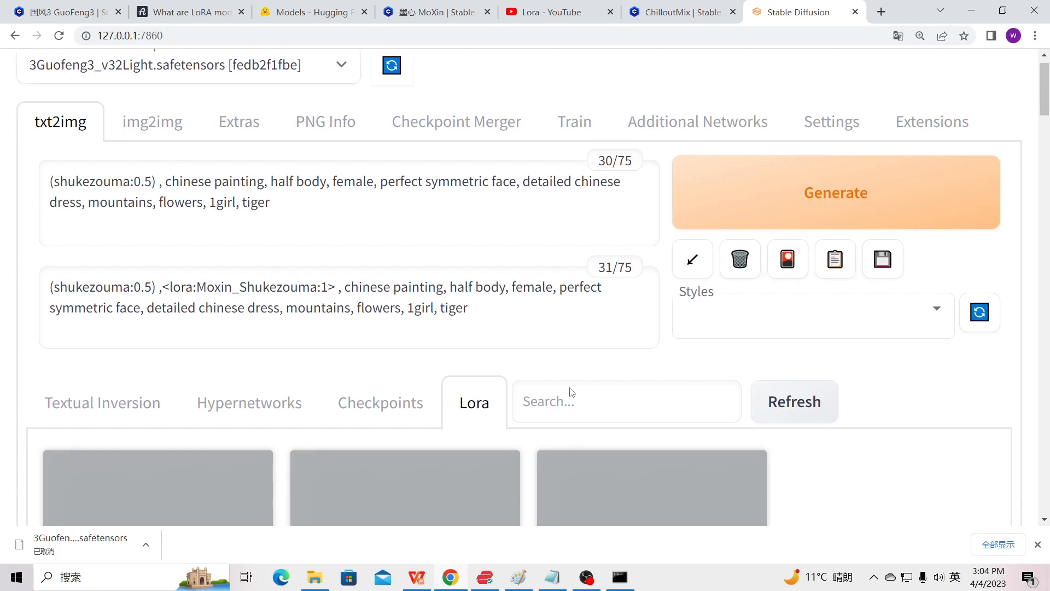
pyautogui.scroll(-7, 569, 387)
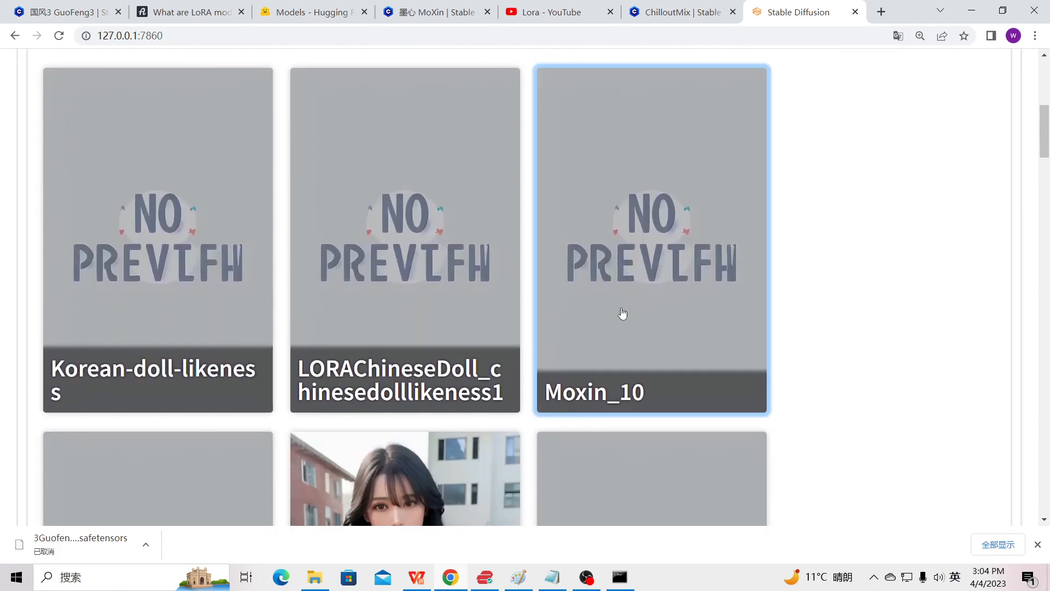
pyautogui.click(622, 313)
pyautogui.scroll(7, 520, 245)
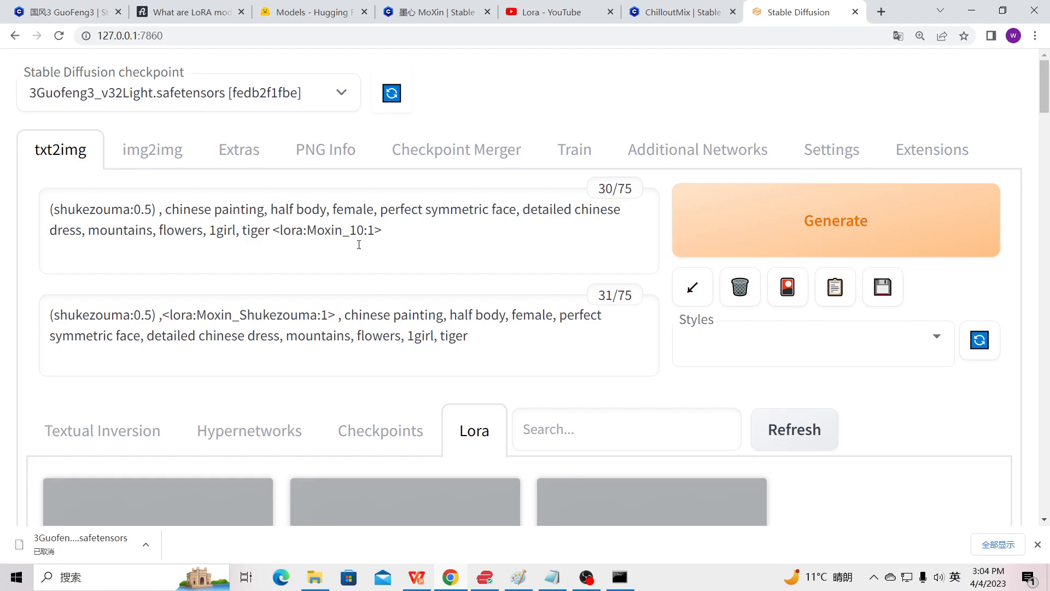
# Step: Delete the "<lora:Moxin_10:1>" tag after "tiger" in the positive prompt
pyautogui.moveTo(272, 234); pyautogui.dragTo(398, 232)
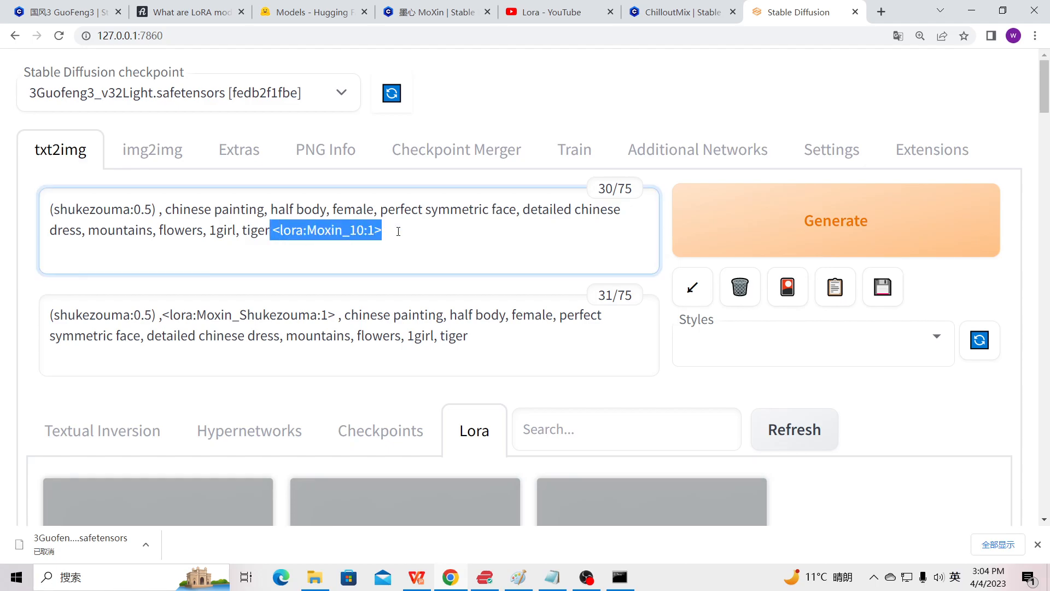
pyautogui.click(273, 234)
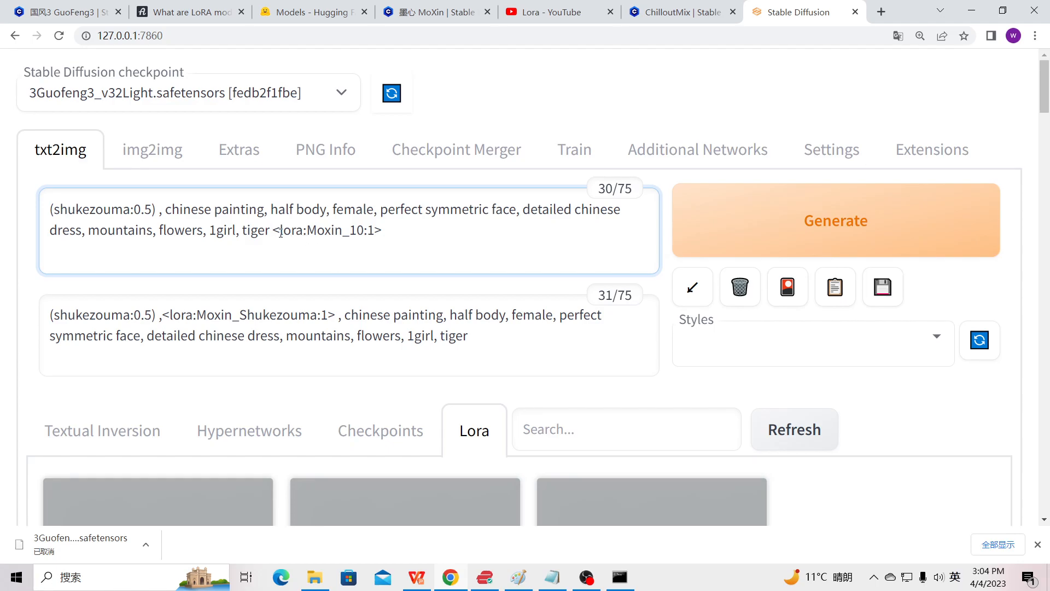
pyautogui.moveTo(268, 233); pyautogui.dragTo(524, 237)
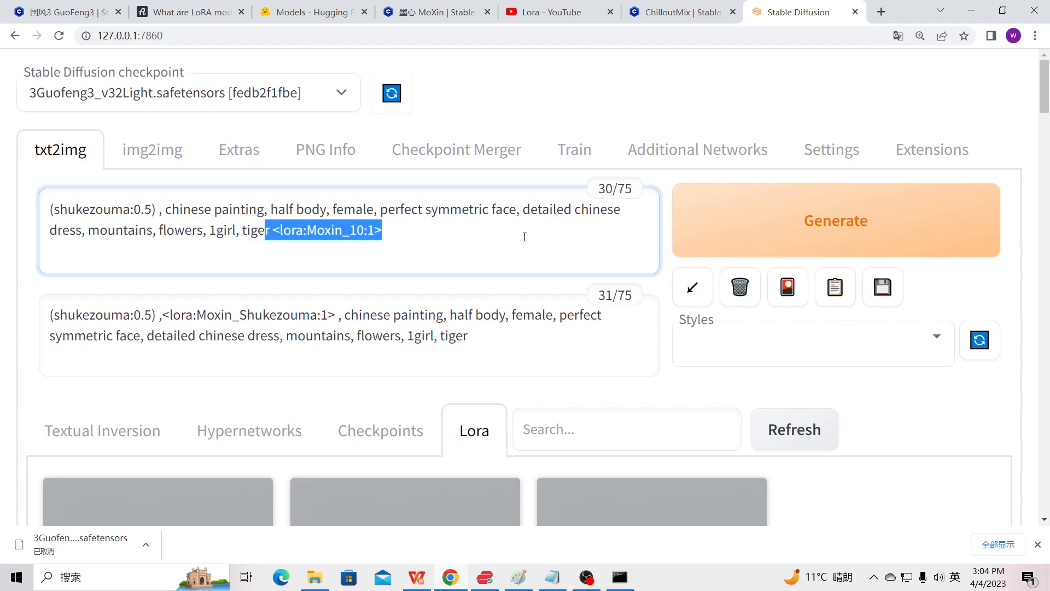
pyautogui.moveTo(400, 233); pyautogui.dragTo(272, 232)
pyautogui.press('BackSpace')
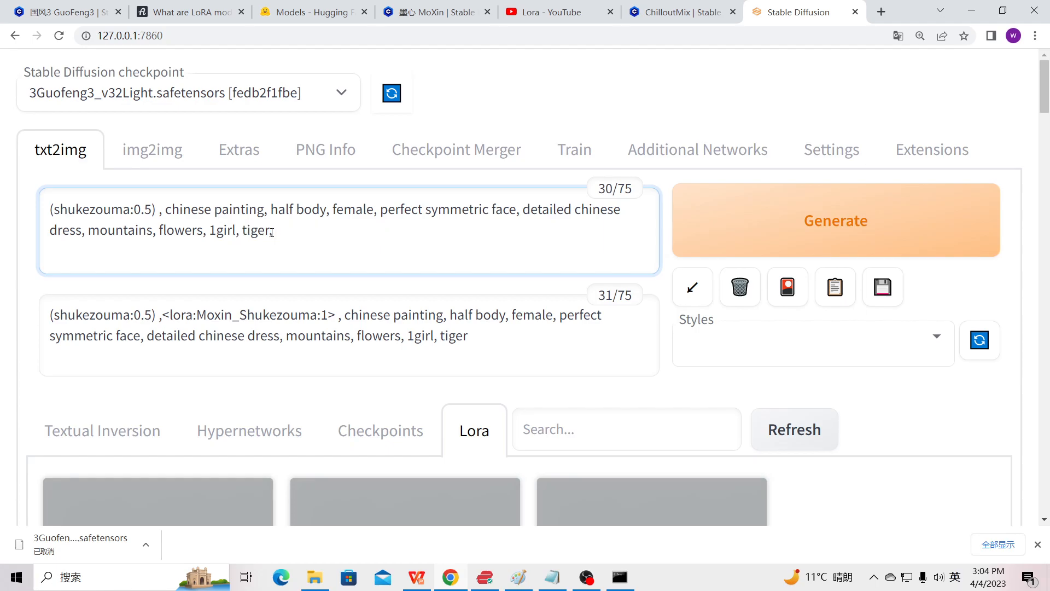
# Step: Check that Additional Networks is enabled and view the available types for Network module 1
pyautogui.scroll(-15, 370, 228)
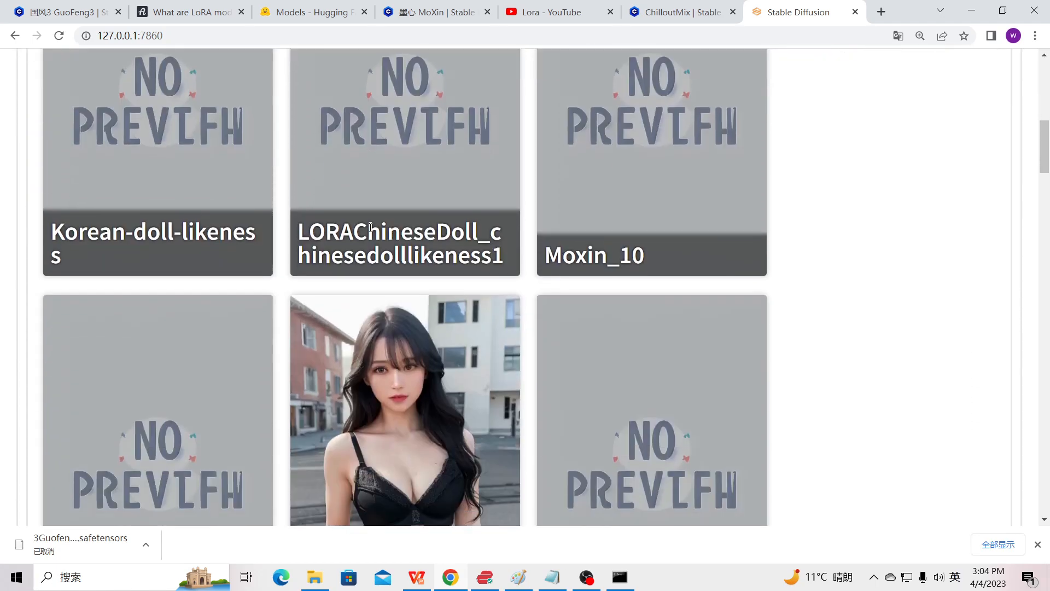
pyautogui.scroll(-5, 371, 227)
pyautogui.scroll(4, 370, 228)
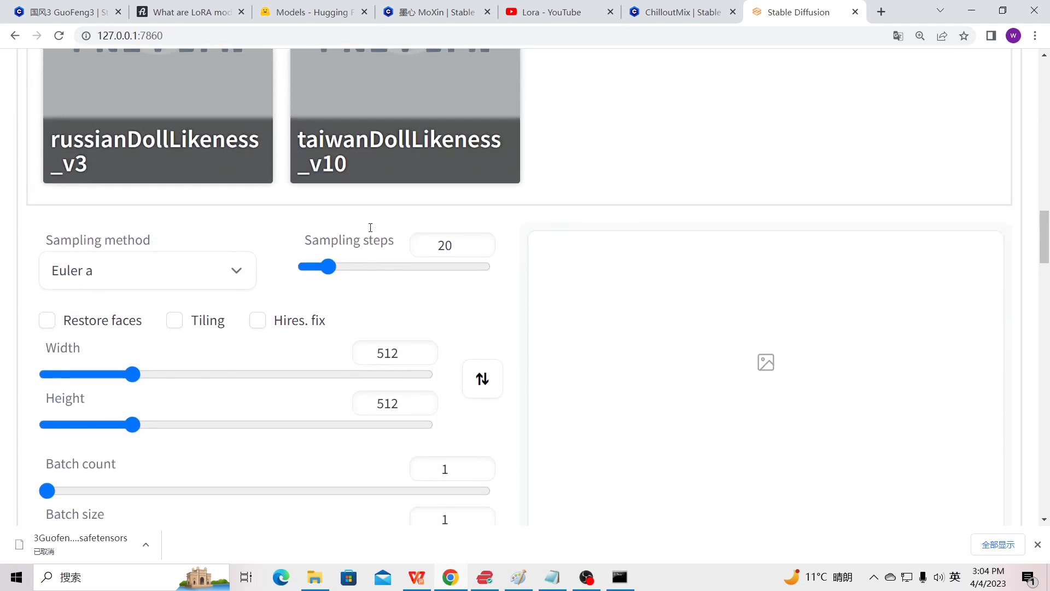
pyautogui.scroll(-1, 67, 302)
pyautogui.scroll(-4, 183, 382)
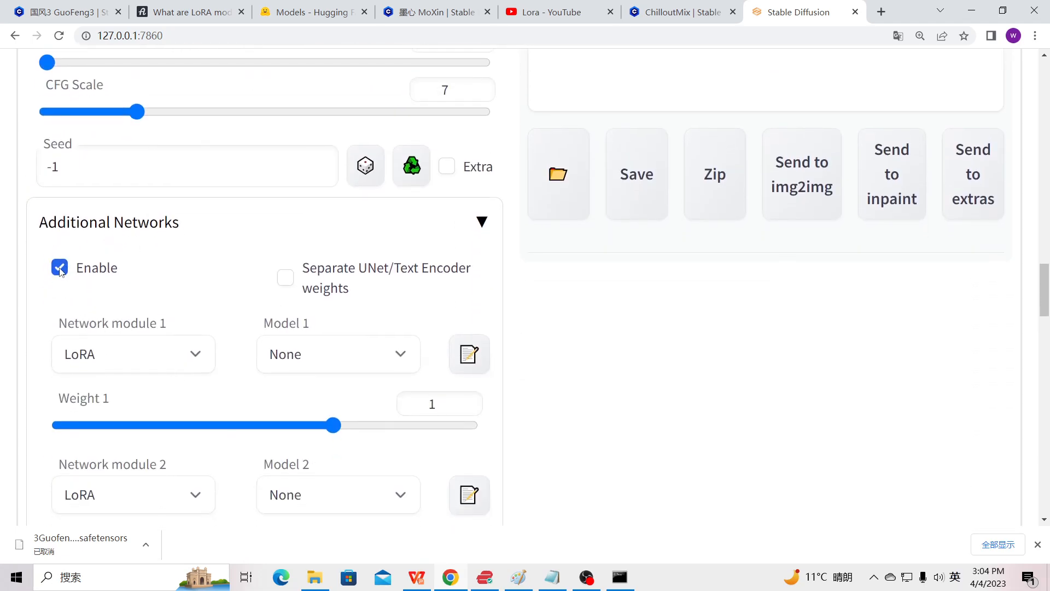
pyautogui.click(197, 356)
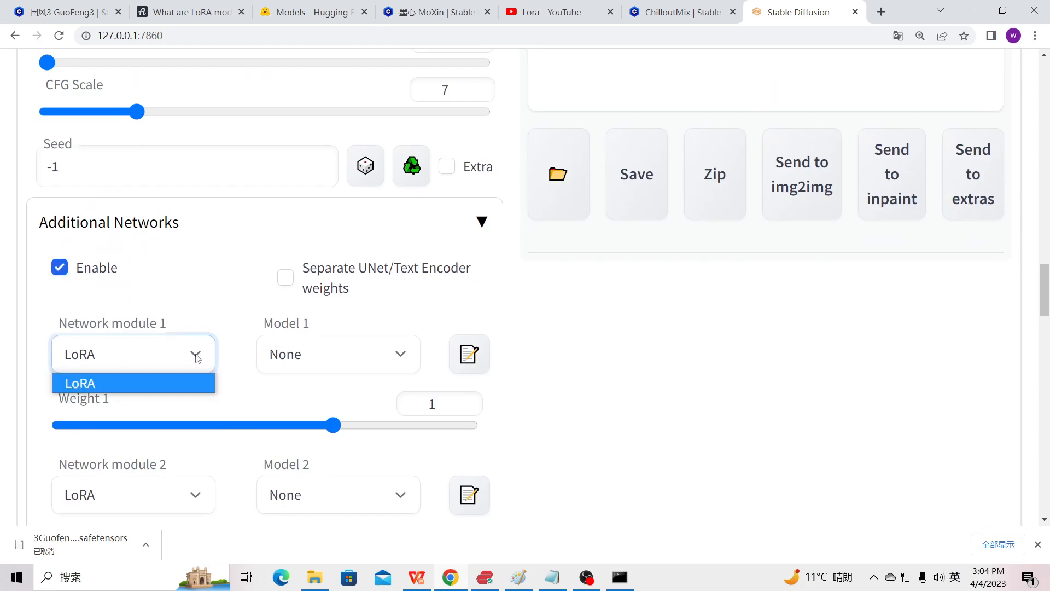
pyautogui.click(197, 356)
pyautogui.scroll(4, 484, 360)
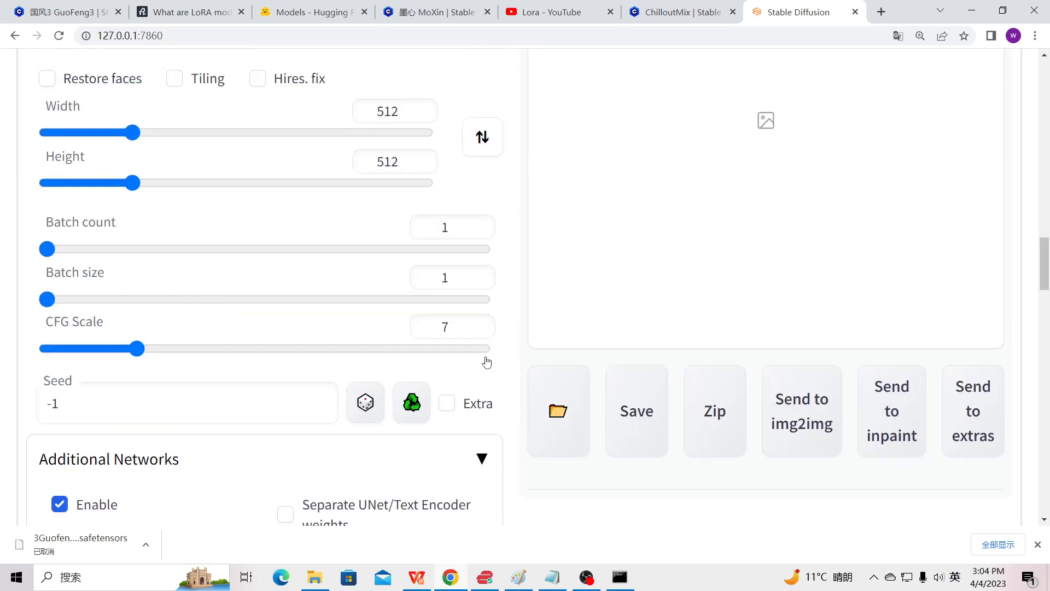
# Step: Add the Moxin_10 model from the Lora cards to the end of the positive prompt as "<lora:Moxin_10:1>"
pyautogui.scroll(15, 485, 360)
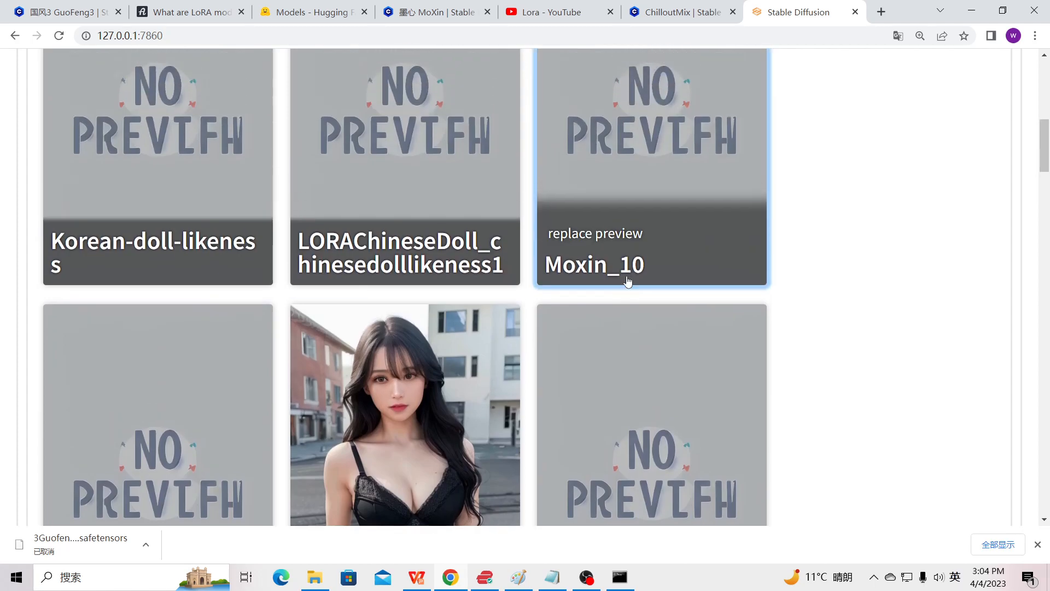
pyautogui.scroll(2, 627, 281)
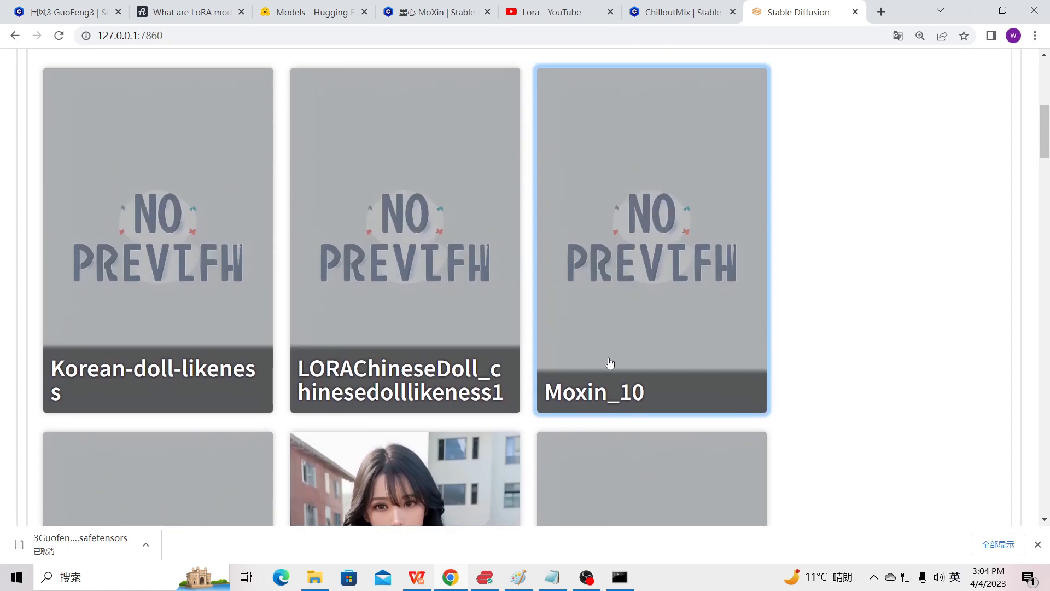
pyautogui.click(626, 257)
pyautogui.scroll(7, 512, 154)
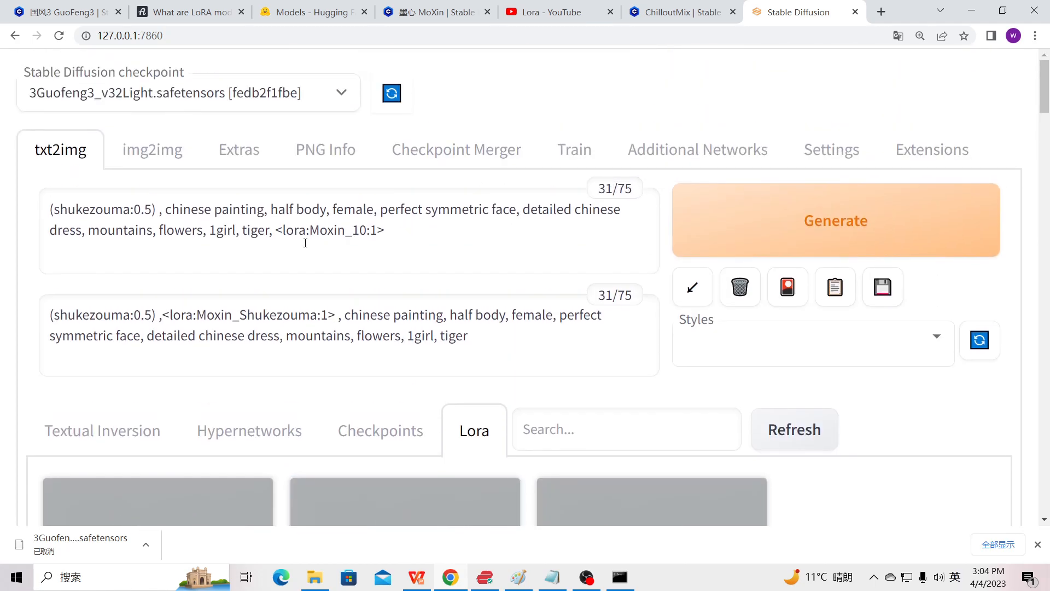
pyautogui.moveTo(278, 233); pyautogui.dragTo(427, 232)
# Step: Generate the txt2img image with the 3Guofeng3_v32Light checkpoint and the Moxin_10 LoRA prompt
pyautogui.click(774, 222)
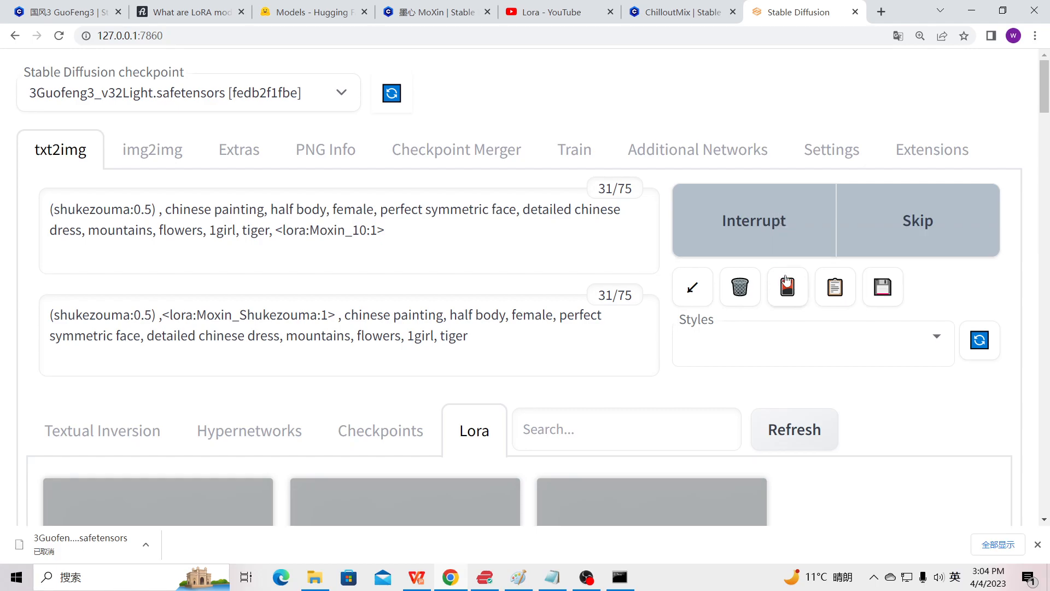
pyautogui.scroll(-6, 788, 285)
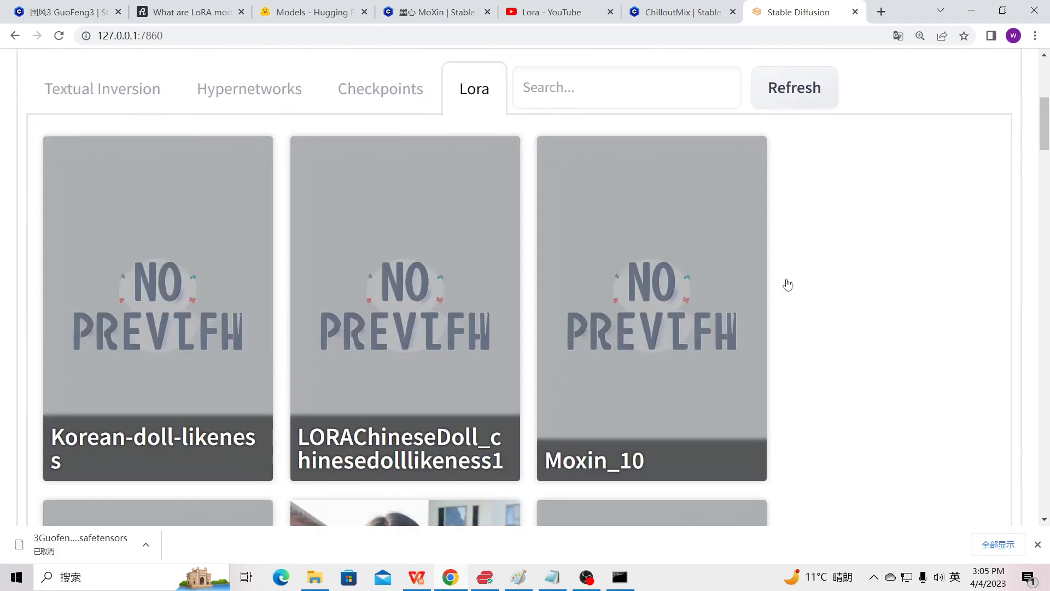
# Step: Reduce the page zoom to 110% and look over the generation settings, Lora cards and prompts while the image renders
pyautogui.scroll(-18, 788, 285)
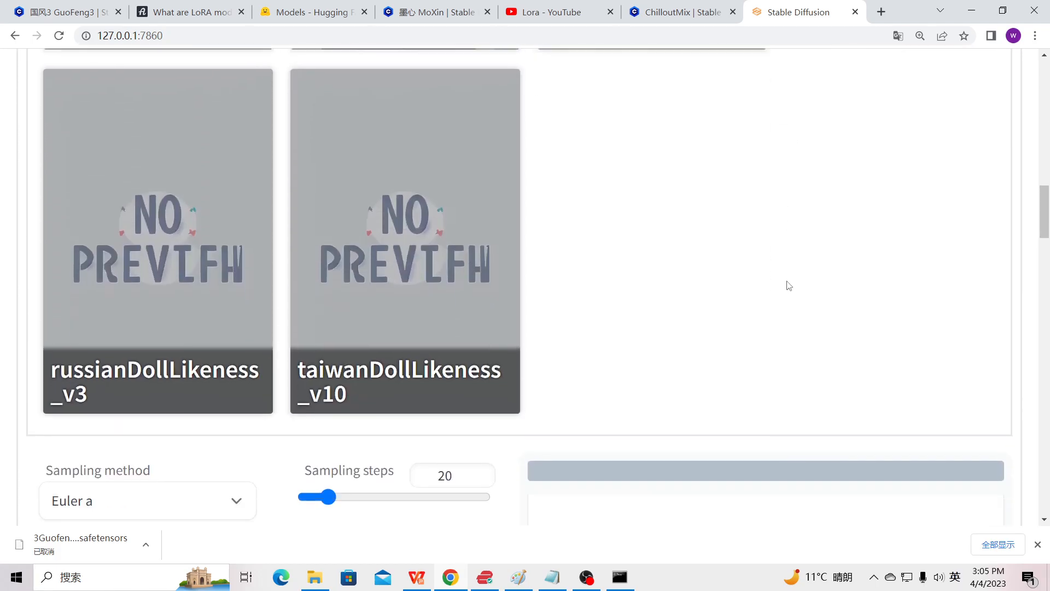
pyautogui.scroll(-1, 790, 285)
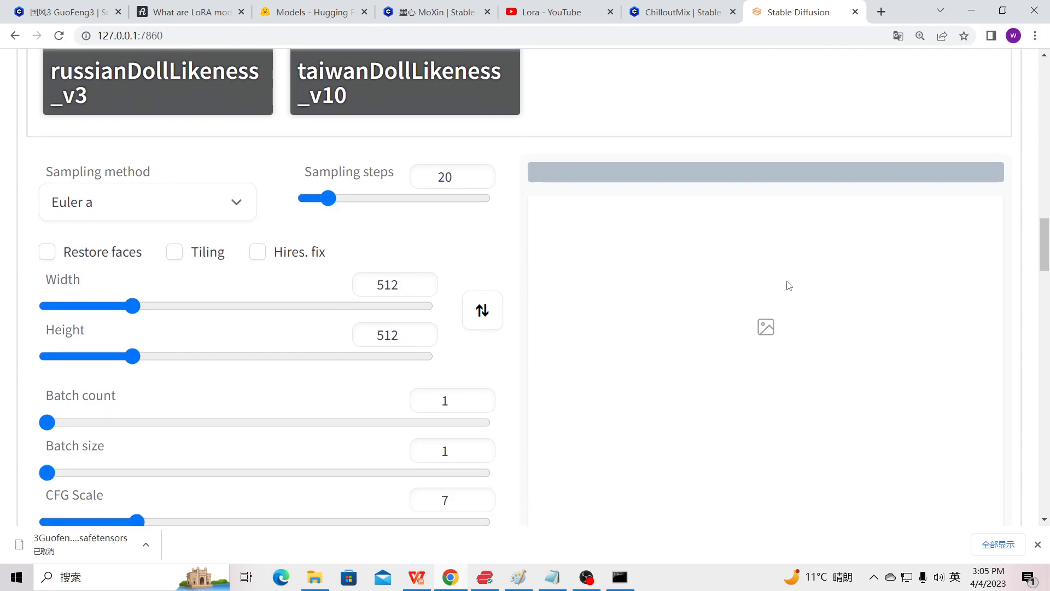
pyautogui.scroll(3, 769, 277)
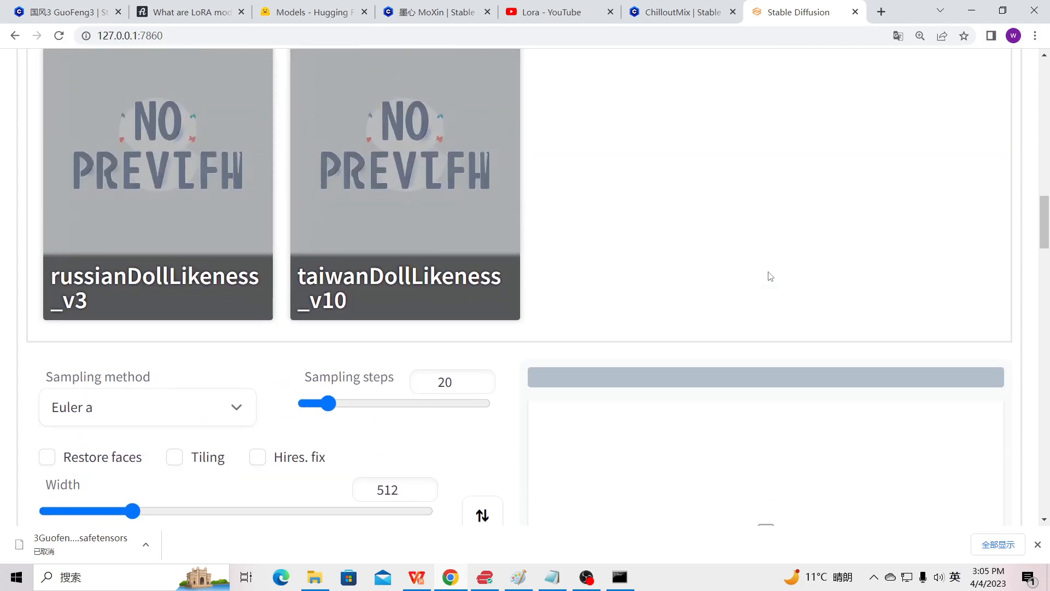
pyautogui.hotkey('ctrl', '-')
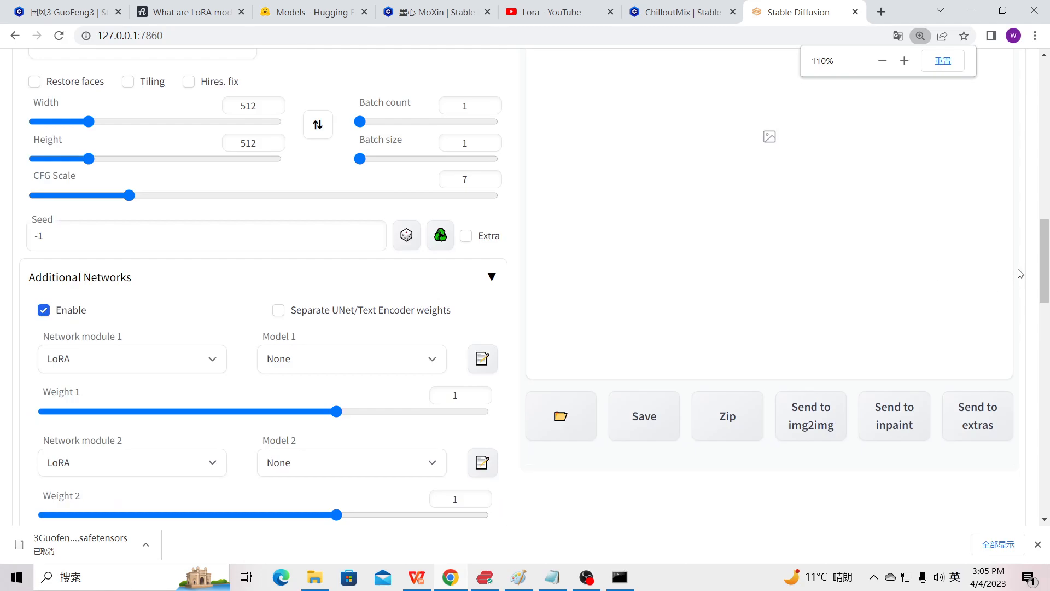
pyautogui.moveTo(1041, 282); pyautogui.dragTo(1039, 249)
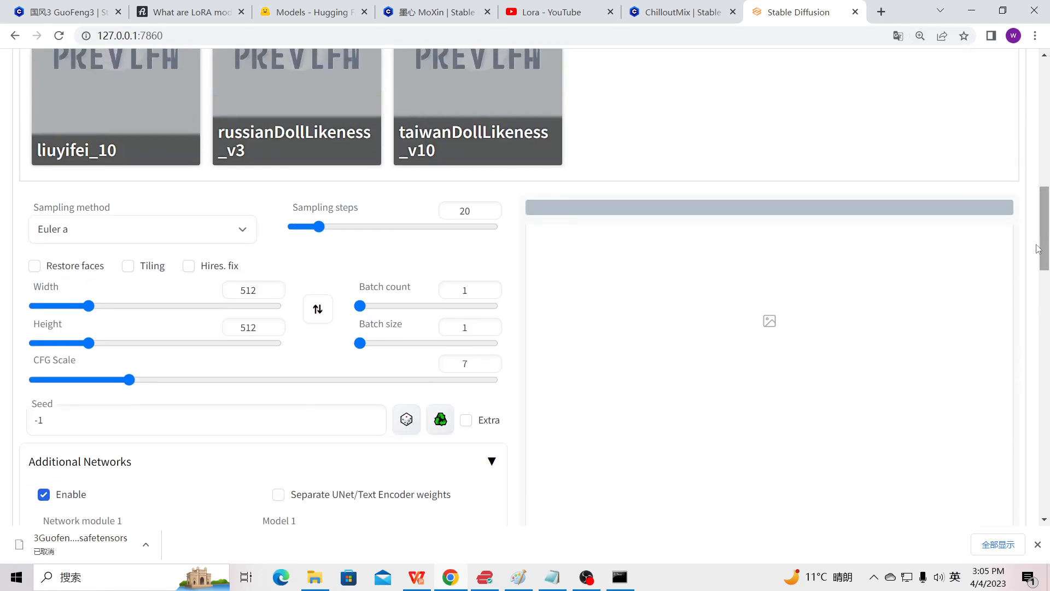
pyautogui.scroll(3, 830, 290)
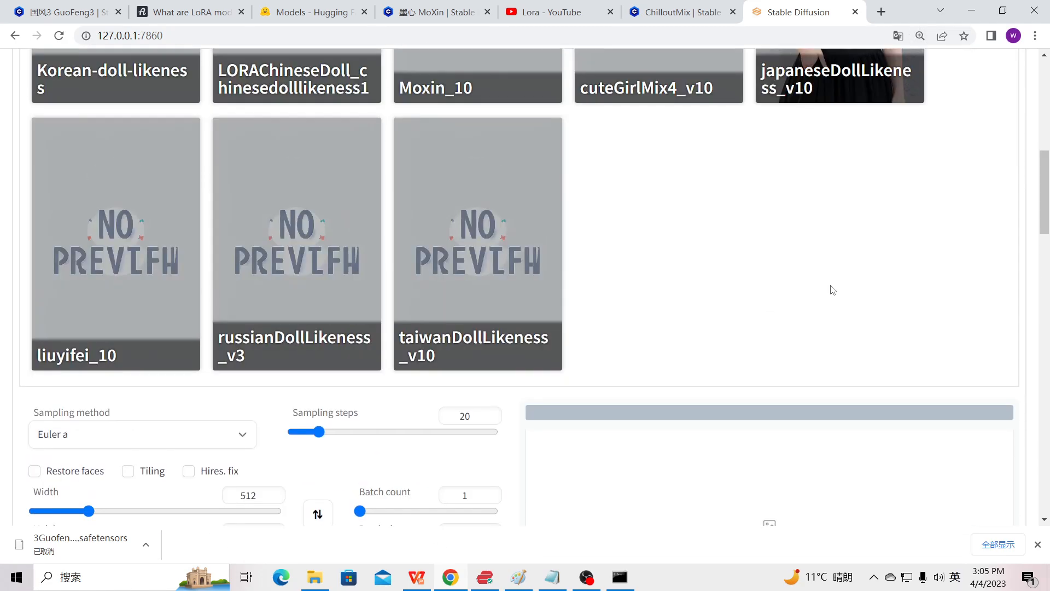
pyautogui.scroll(7, 832, 290)
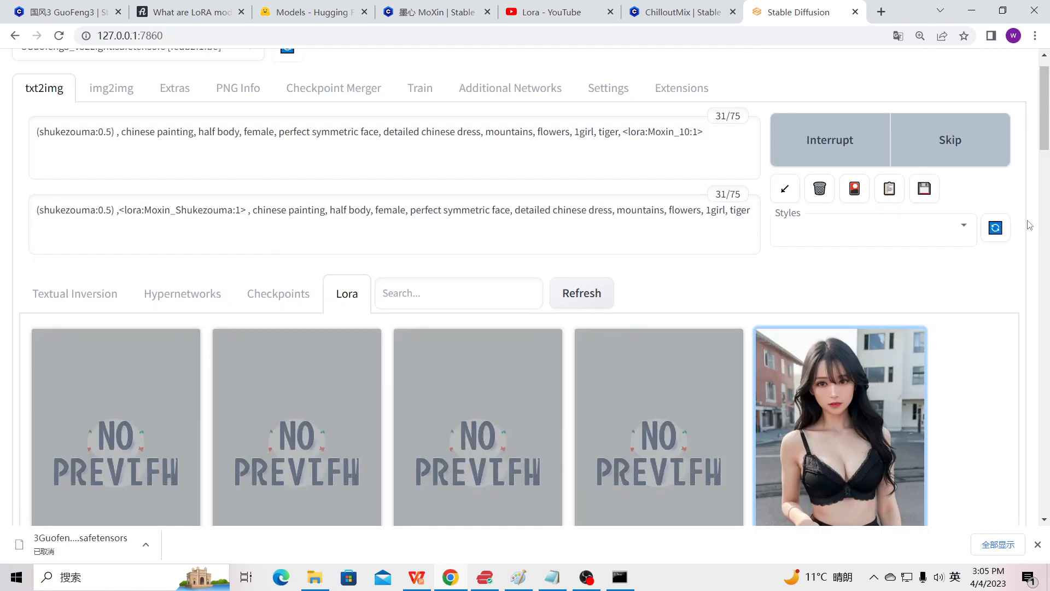
pyautogui.scroll(-10, 866, 303)
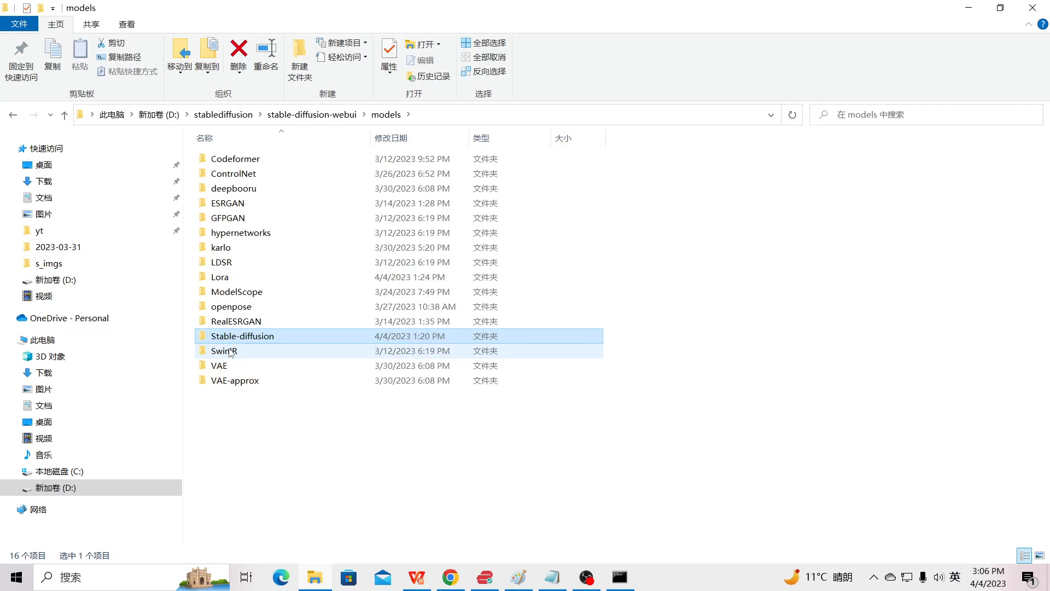
# Step: Inspect the model files in the Lora folder, including Moxin_10.safetensors and Korean-doll-likeness.safetensors, and return to the models folder
pyautogui.doubleClick(232, 276)
pyautogui.click(238, 250)
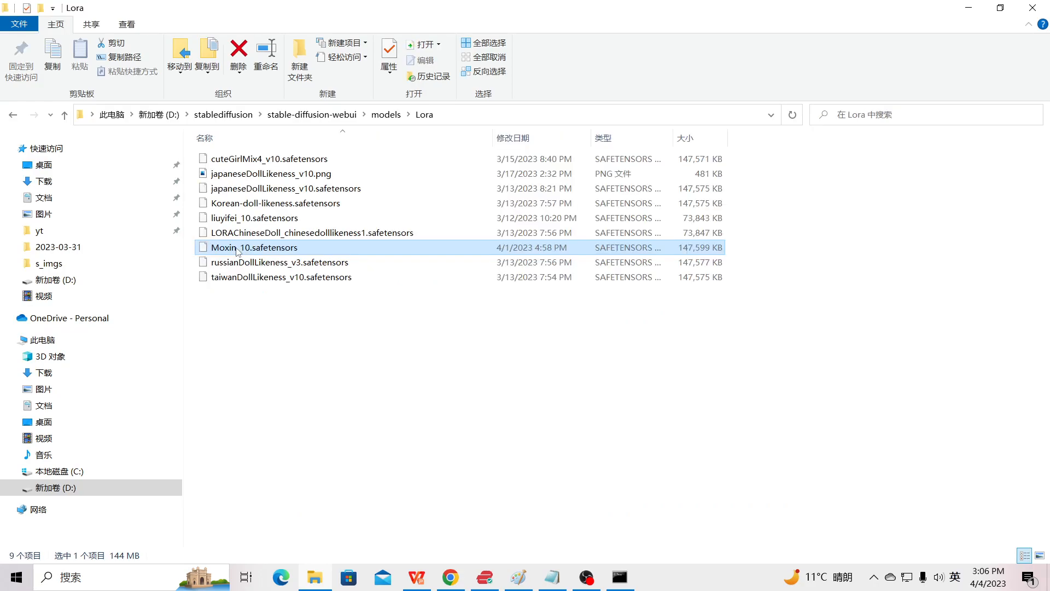
pyautogui.doubleClick(238, 199)
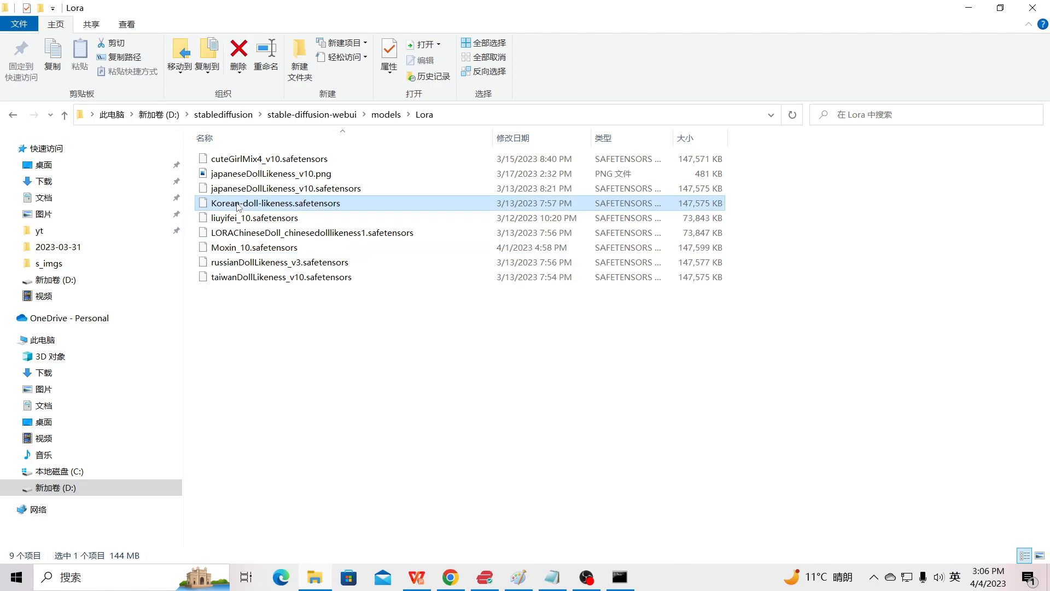
pyautogui.click(514, 368)
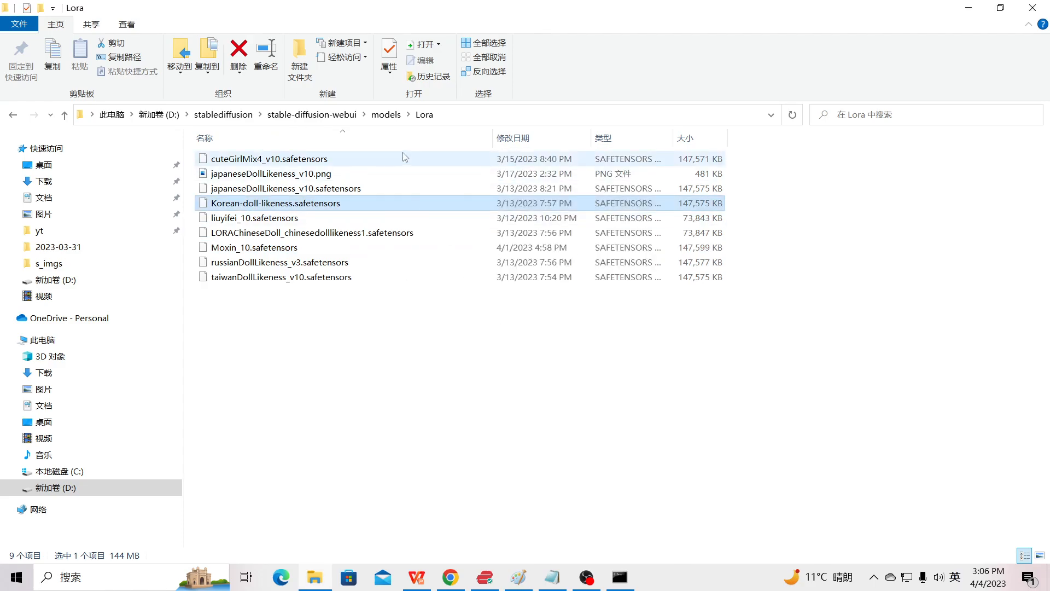
pyautogui.click(386, 114)
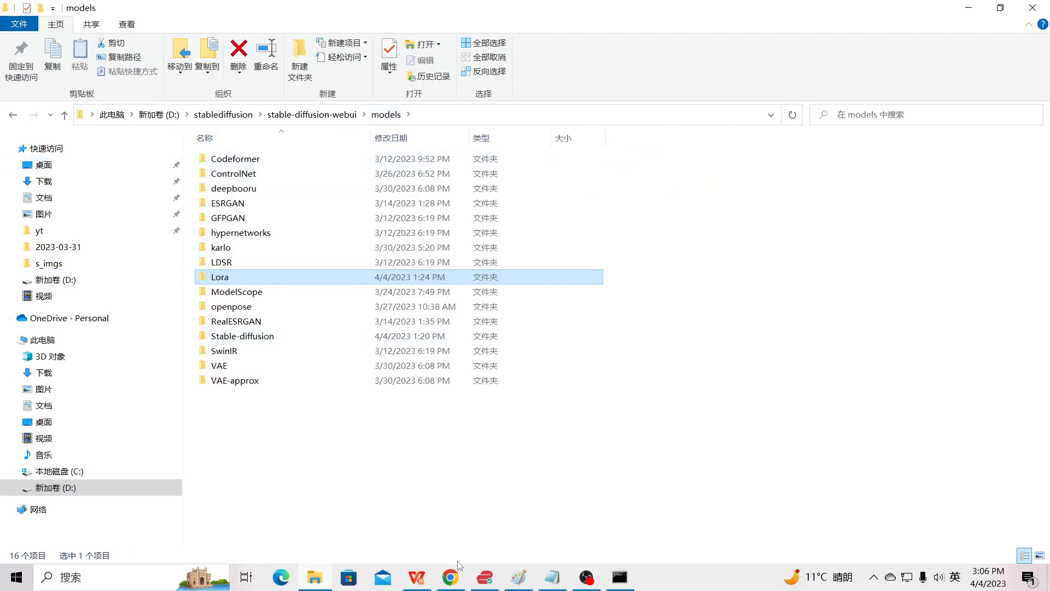
# Step: Switch back to the Stable Diffusion web UI in Chrome and review the prompts, Additional Networks settings and output details
pyautogui.click(453, 579)
pyautogui.scroll(10, 846, 380)
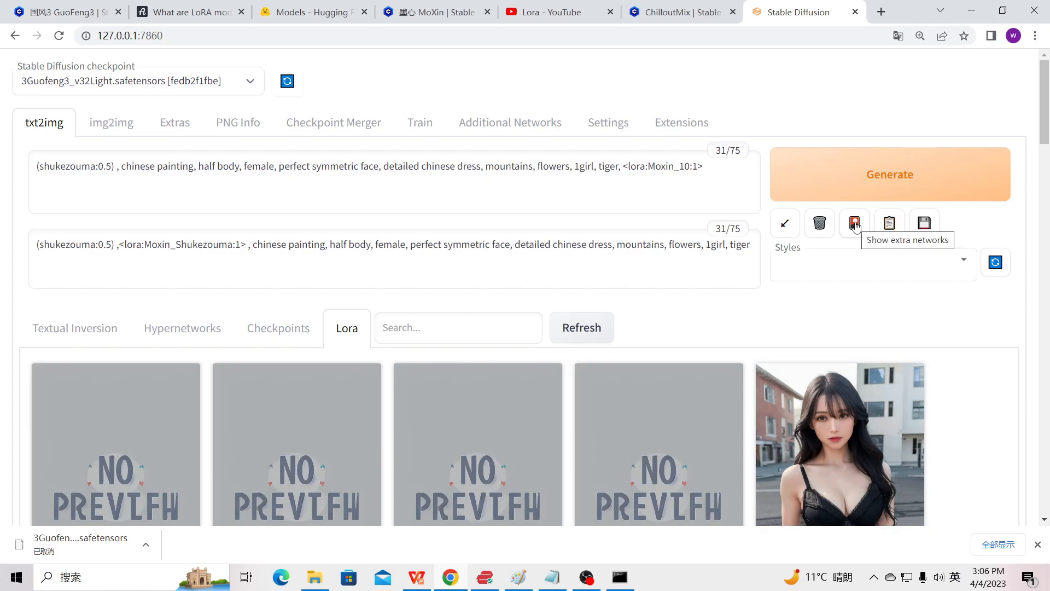
pyautogui.scroll(-15, 692, 361)
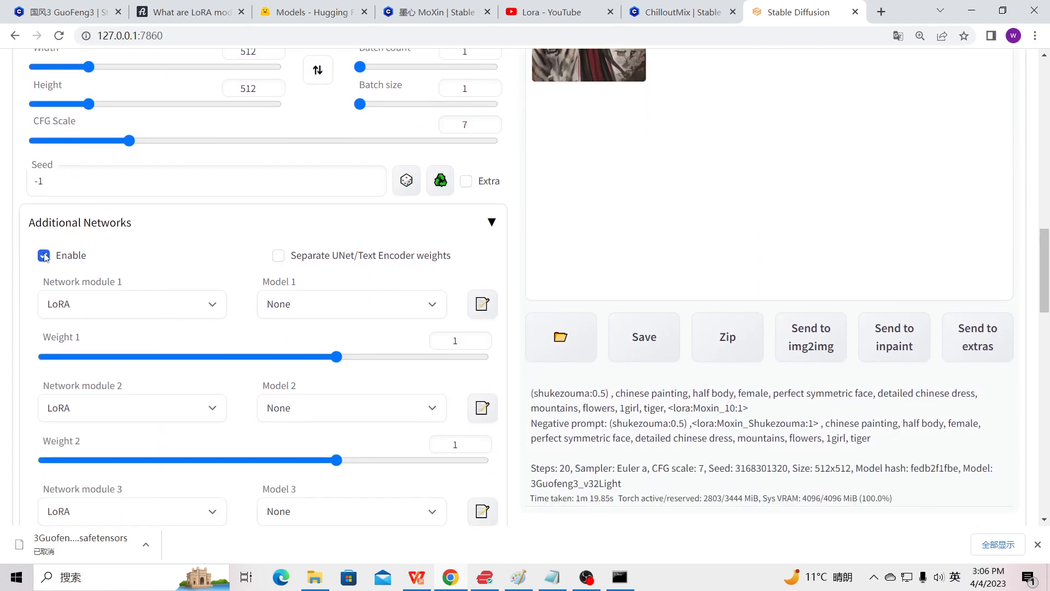
pyautogui.scroll(7, 855, 250)
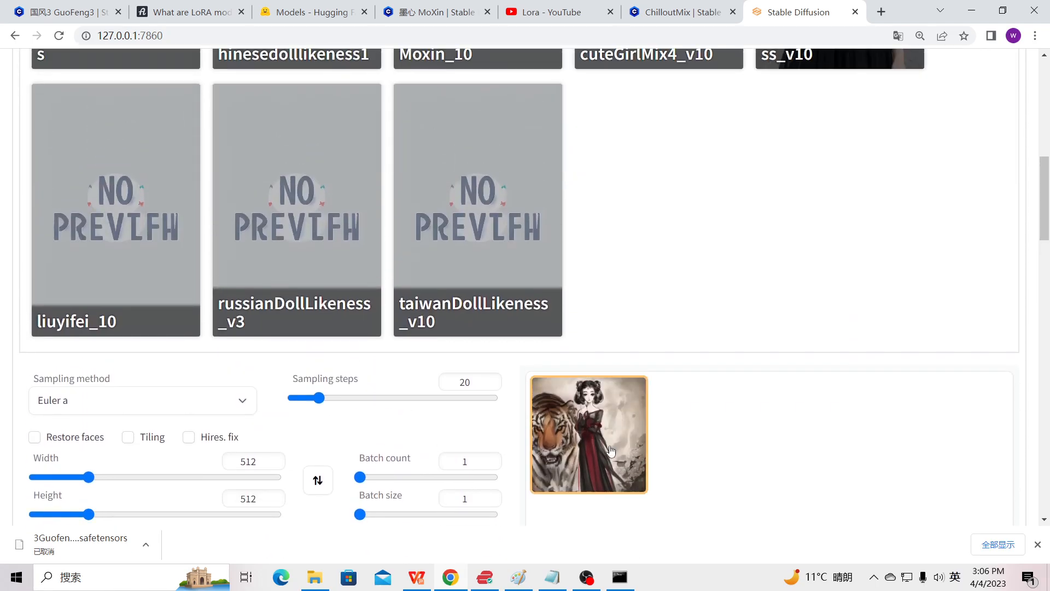
# Step: View the generated image of the woman with the tiger enlarged, and close the full-size view
pyautogui.click(611, 451)
pyautogui.scroll(-7, 615, 438)
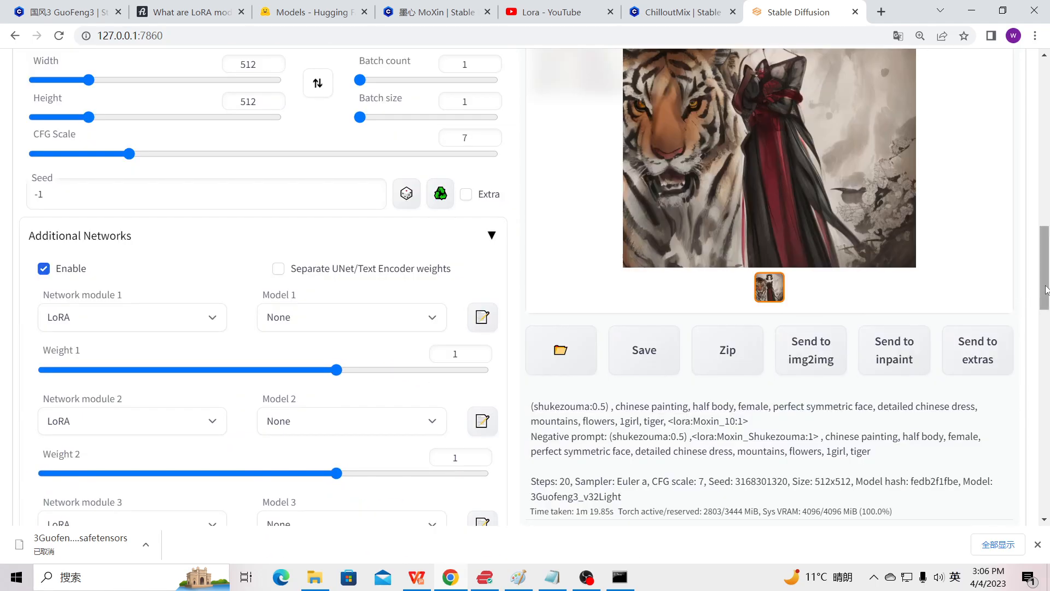
pyautogui.moveTo(1046, 290); pyautogui.dragTo(1046, 235)
pyautogui.click(751, 417)
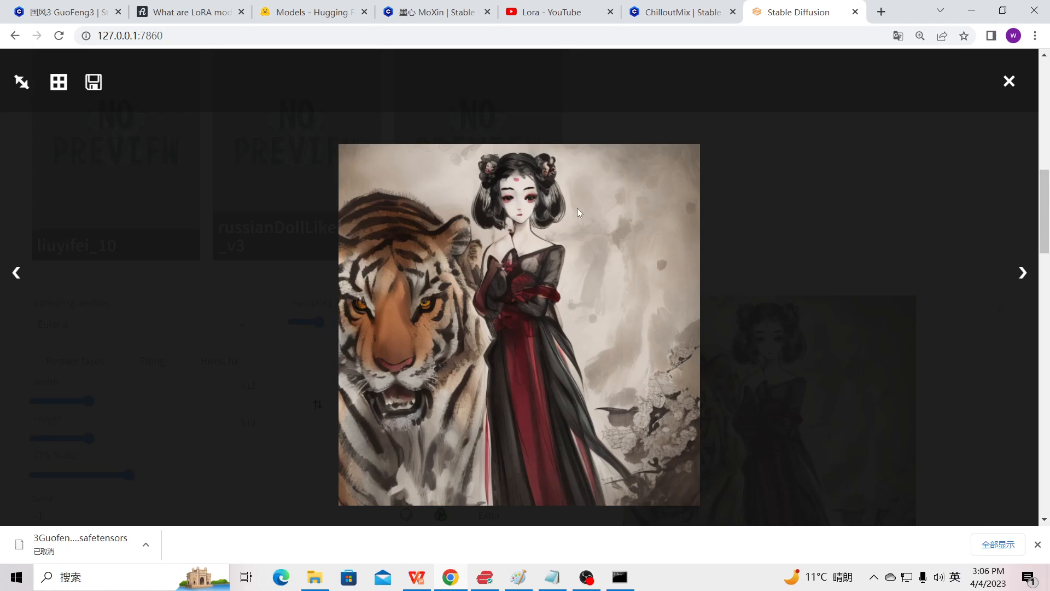
pyautogui.click(1010, 83)
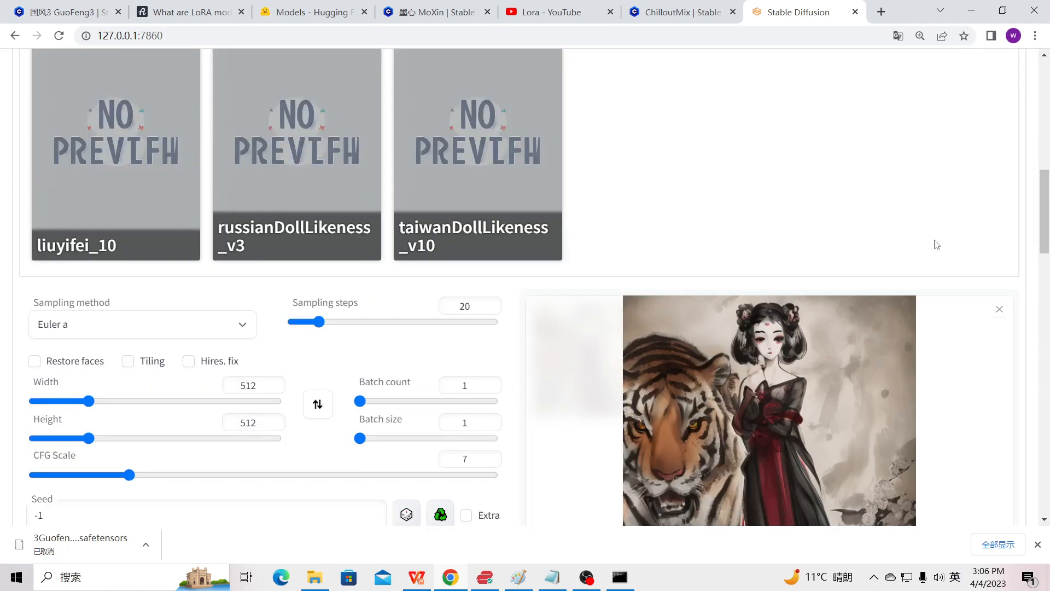
# Step: Select chilloutmix_NiPrunedFp32Fix.safetensors as the Stable Diffusion checkpoint and hide the extra networks cards
pyautogui.scroll(10, 860, 343)
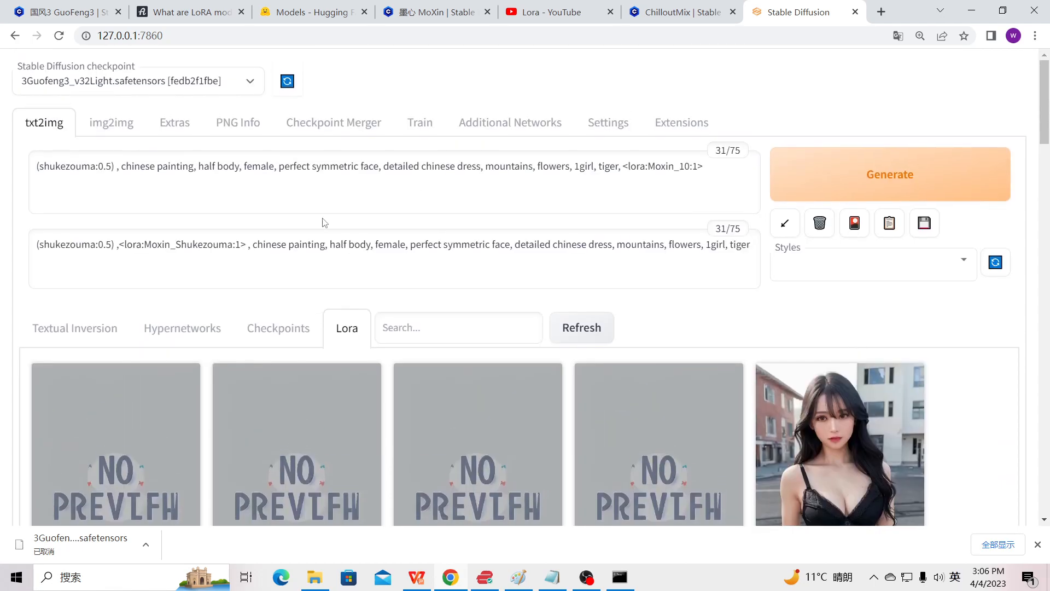
pyautogui.click(251, 79)
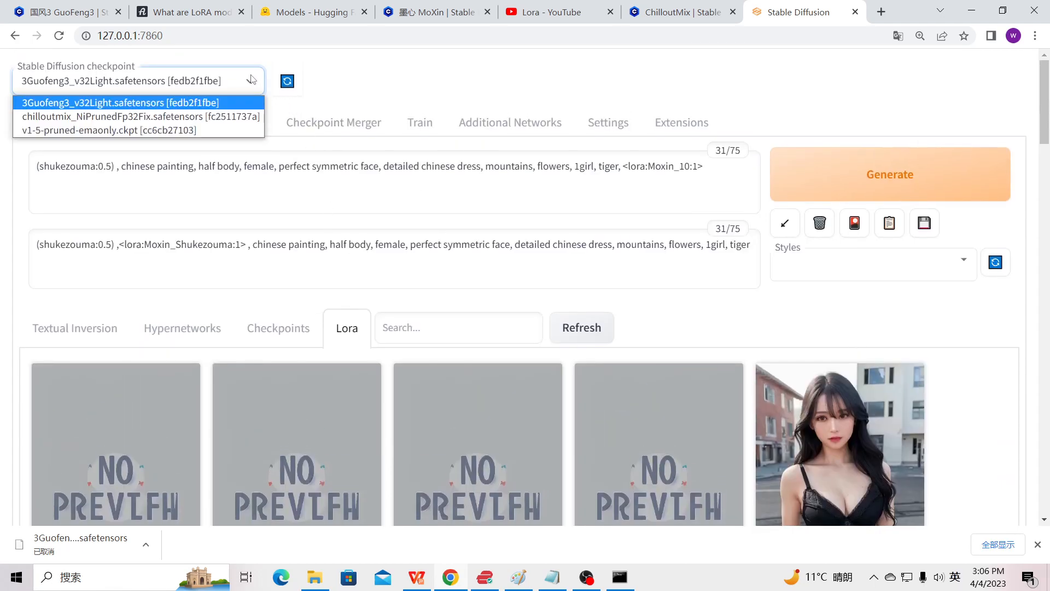
pyautogui.click(158, 116)
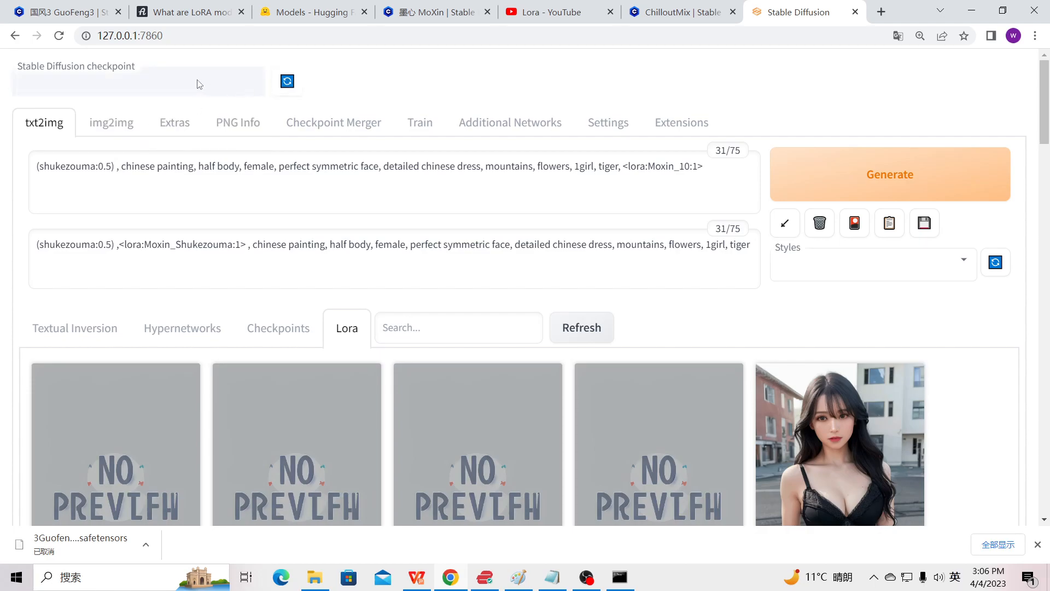
pyautogui.click(164, 85)
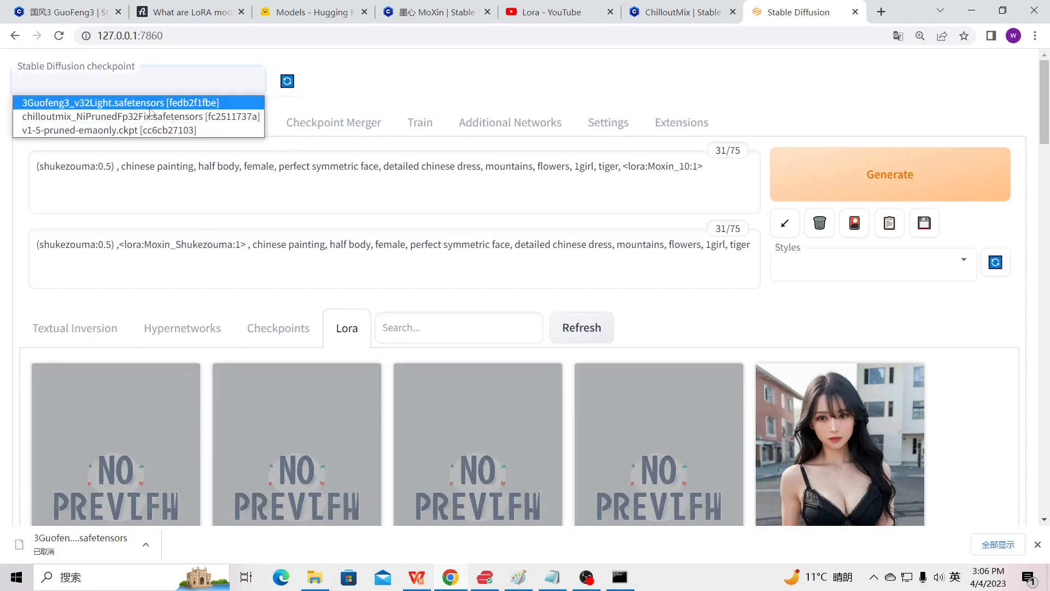
pyautogui.click(148, 117)
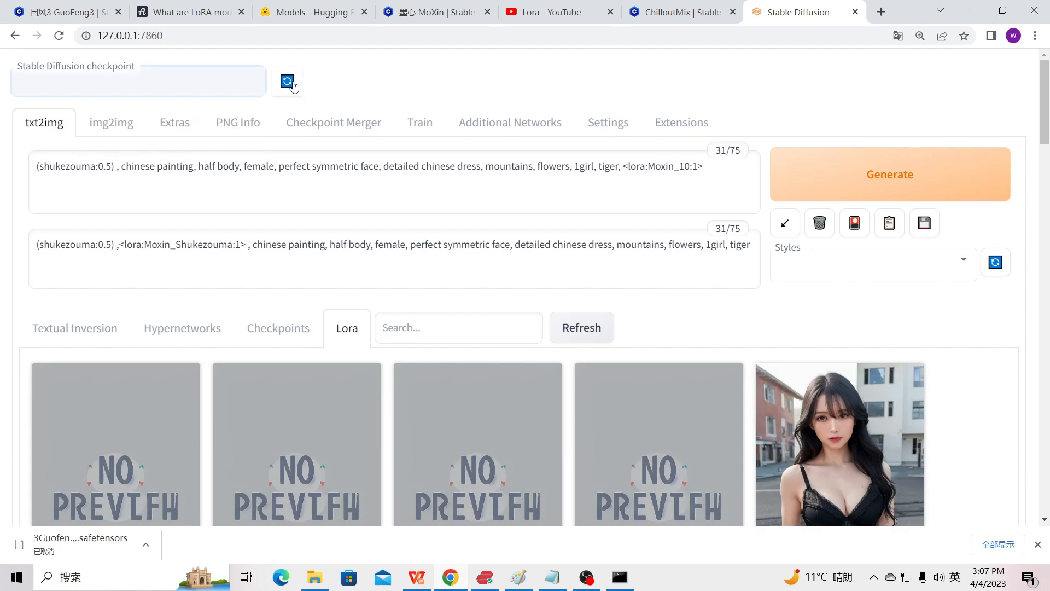
pyautogui.click(410, 204)
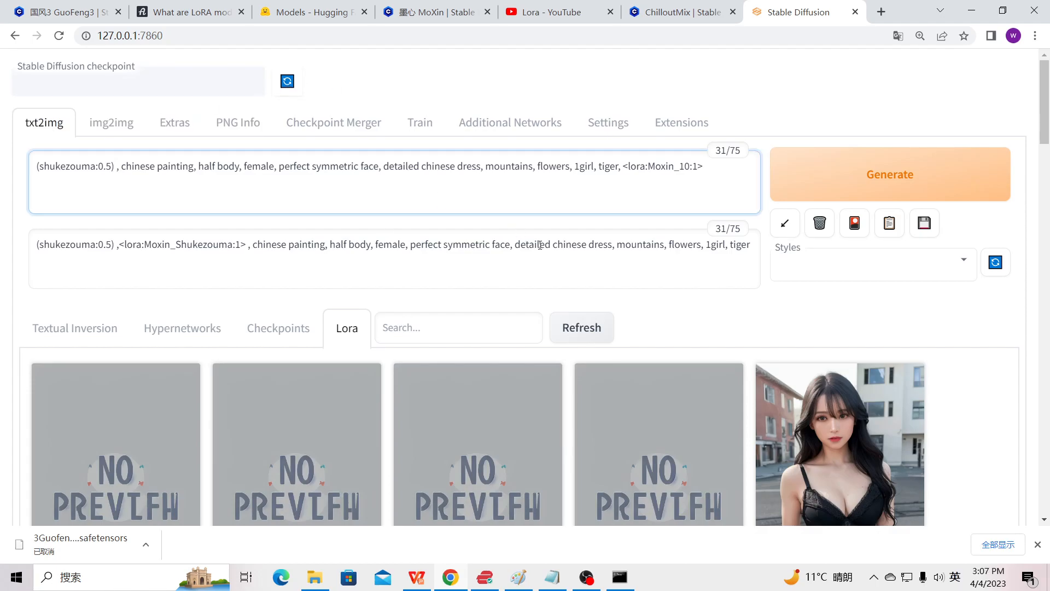
pyautogui.click(855, 223)
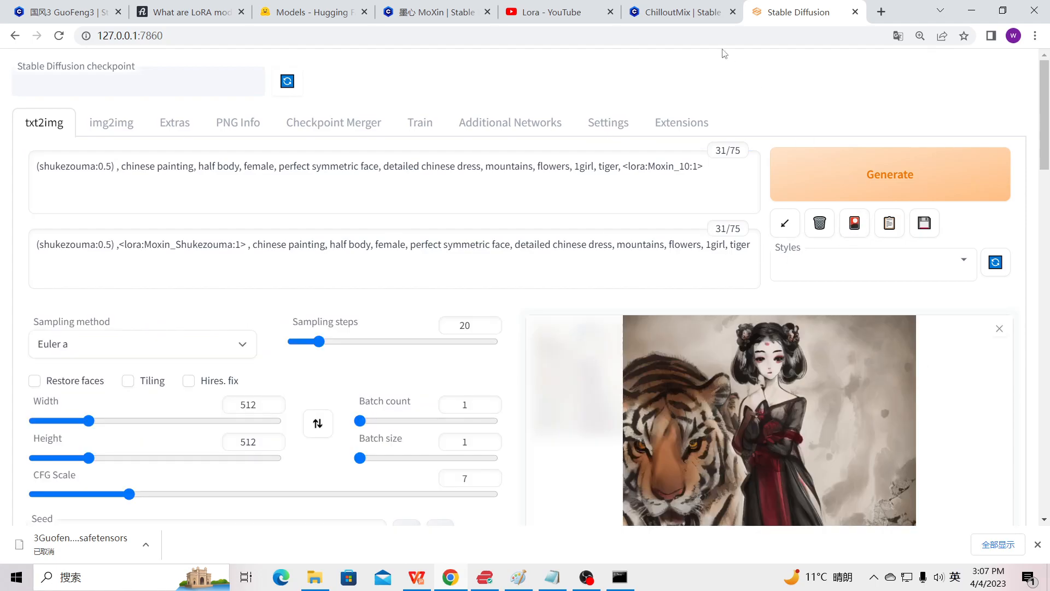
pyautogui.click(687, 13)
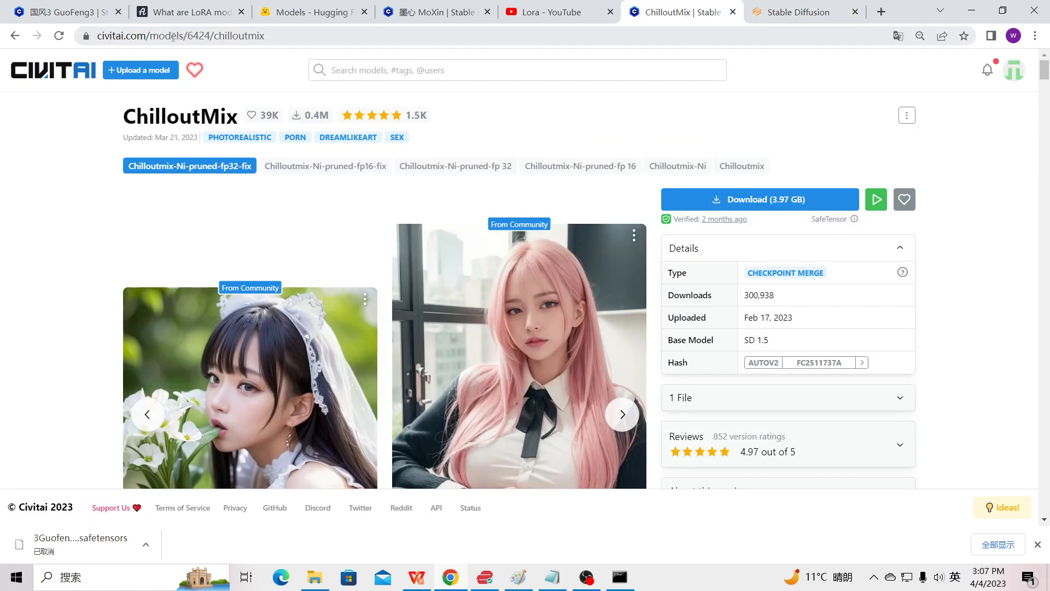
pyautogui.moveTo(152, 37); pyautogui.dragTo(457, 39)
pyautogui.press('BackSpace')
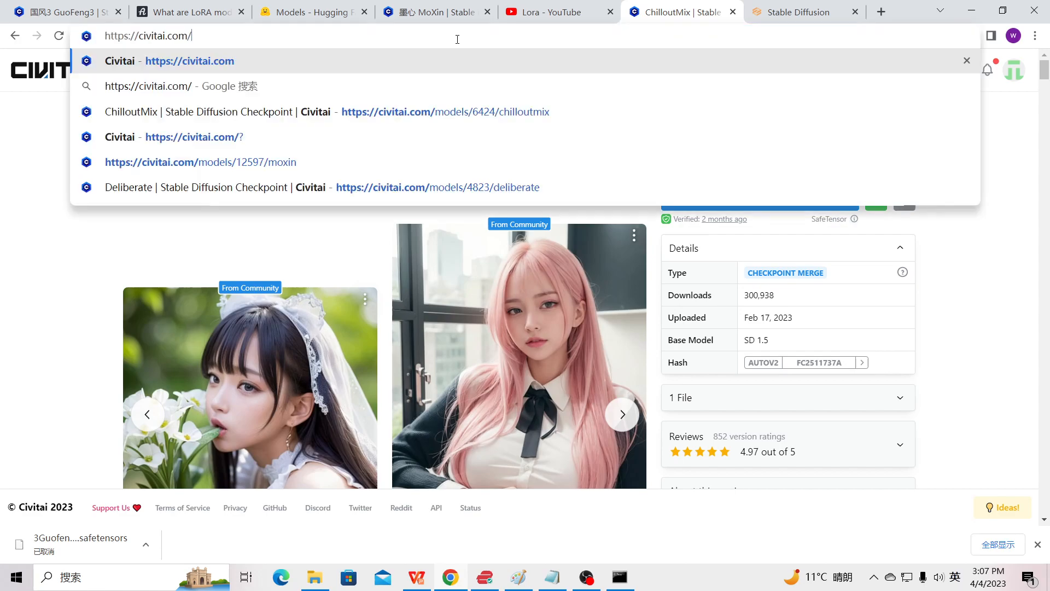
pyautogui.press('Return')
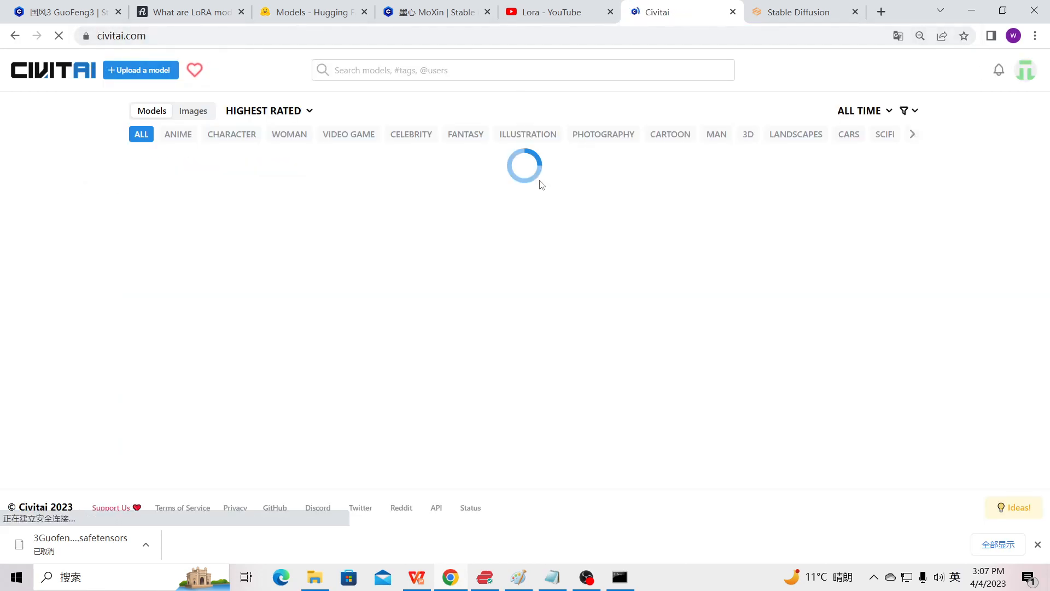
# Step: Search Civitai for "chillou" and open the suggested ChilloutMixss3.0 model page
pyautogui.click(406, 73)
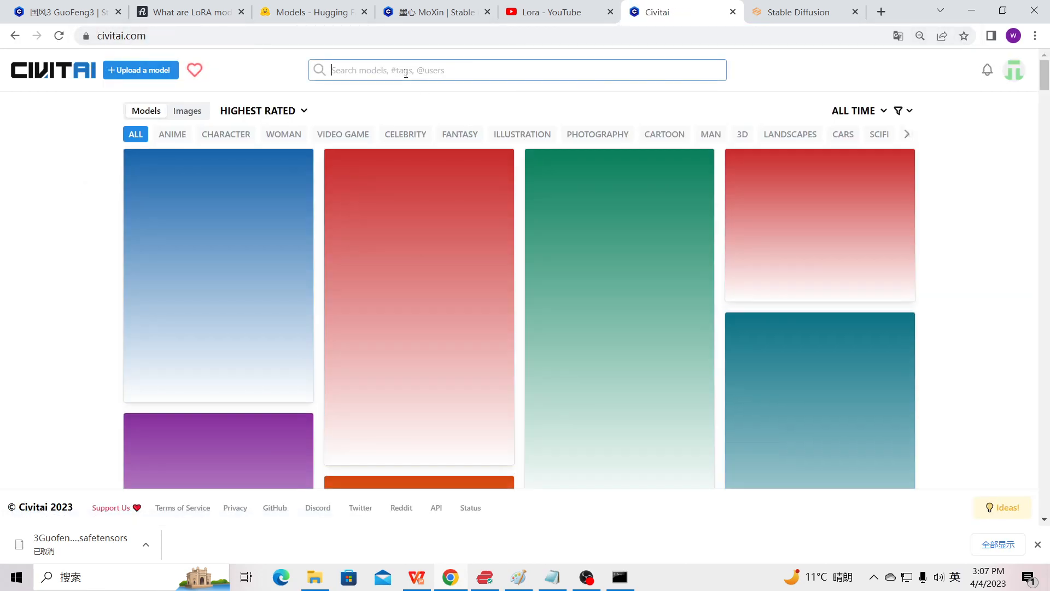
pyautogui.write('ch')
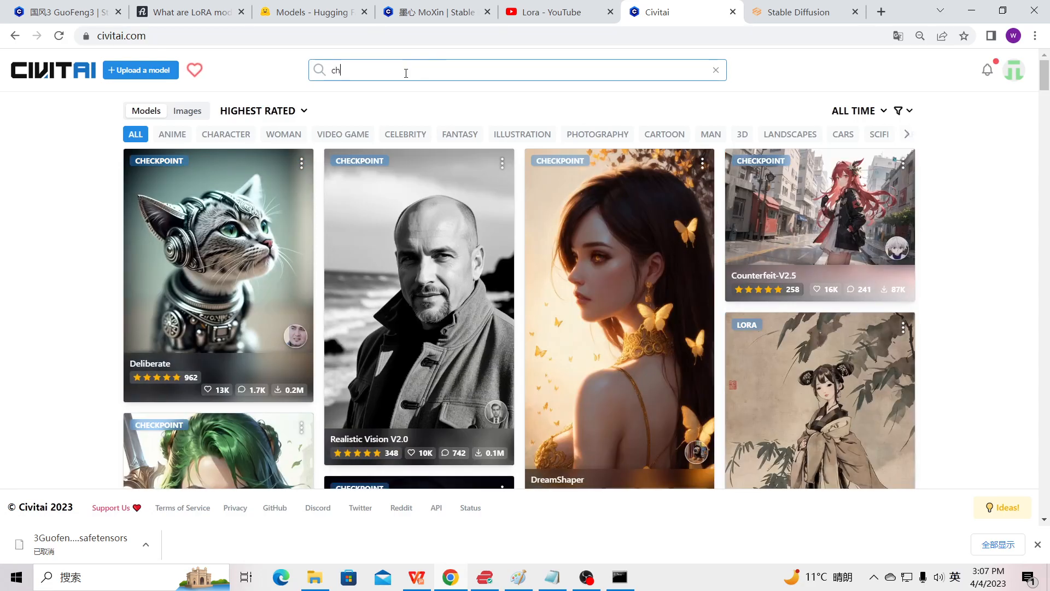
pyautogui.write('illoutmi')
pyautogui.press('BackSpace')
pyautogui.press('BackSpace')
pyautogui.press('BackSpace')
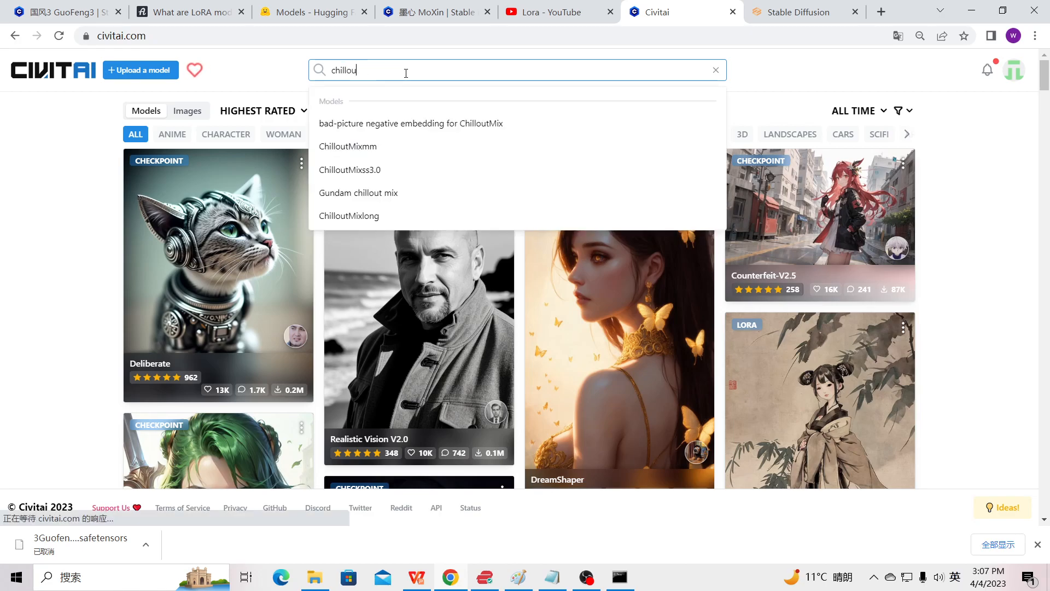
pyautogui.click(355, 170)
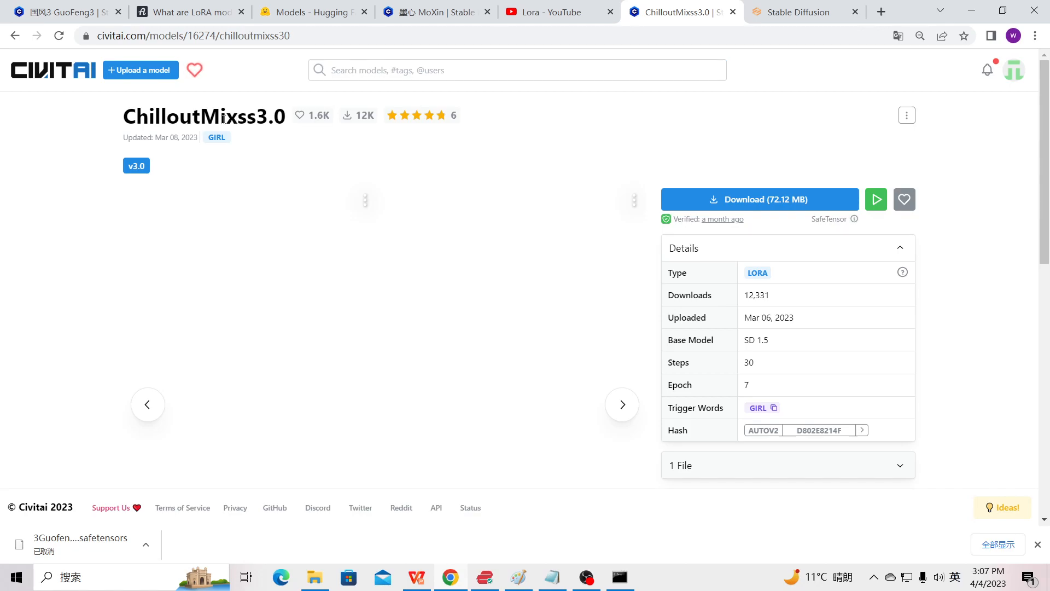
# Step: Copy "ChilloutMix" from the model page's title, search Civitai for it and browse the matching models
pyautogui.moveTo(224, 119); pyautogui.dragTo(23, 110)
pyautogui.hotkey('ctrl', 'c')
pyautogui.click(417, 73)
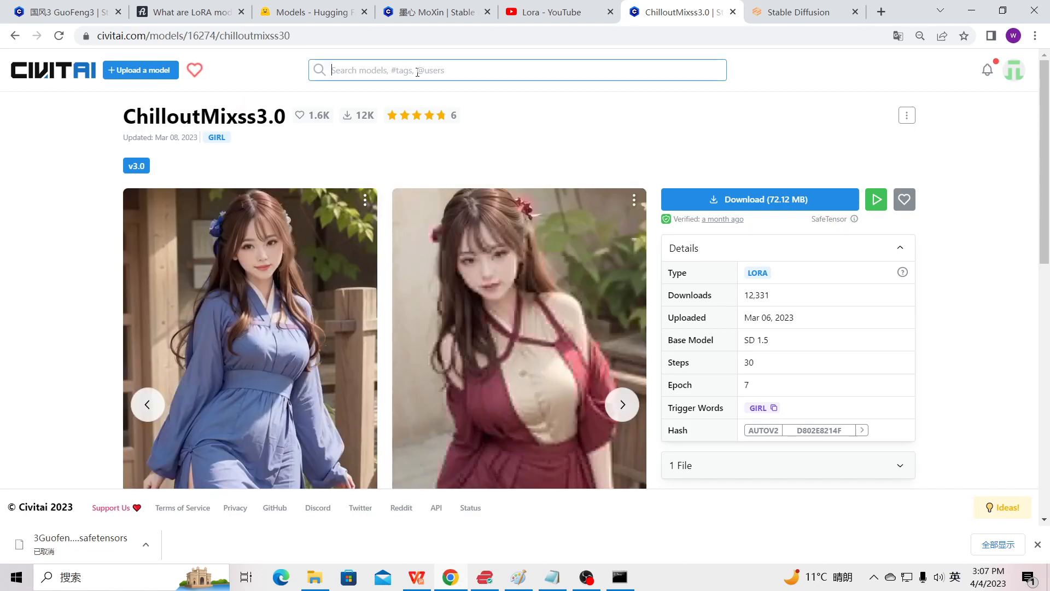
pyautogui.hotkey('ctrl', 'v')
pyautogui.press('Return')
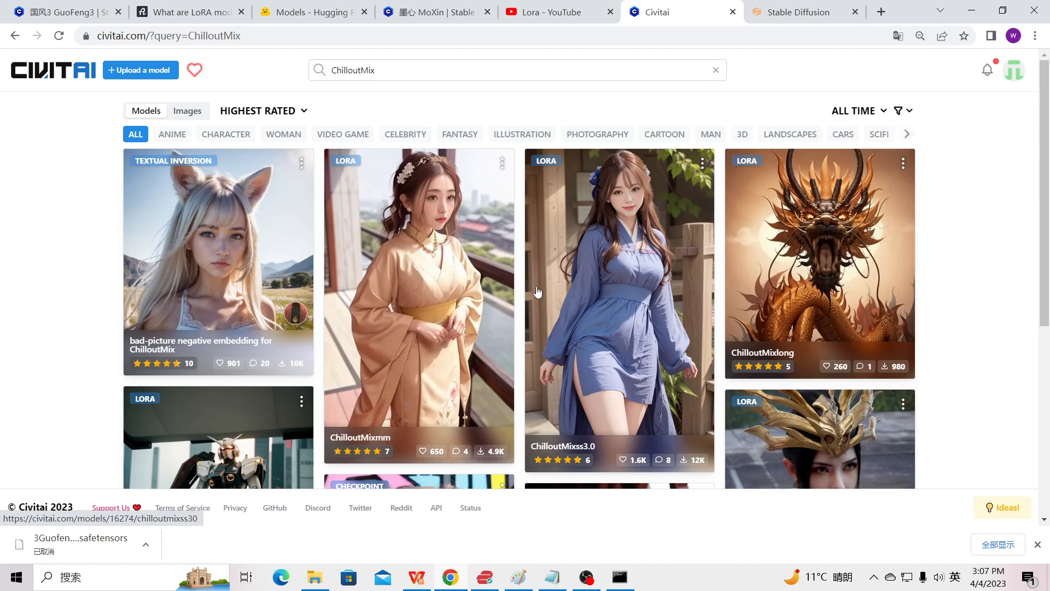
pyautogui.scroll(-2, 539, 290)
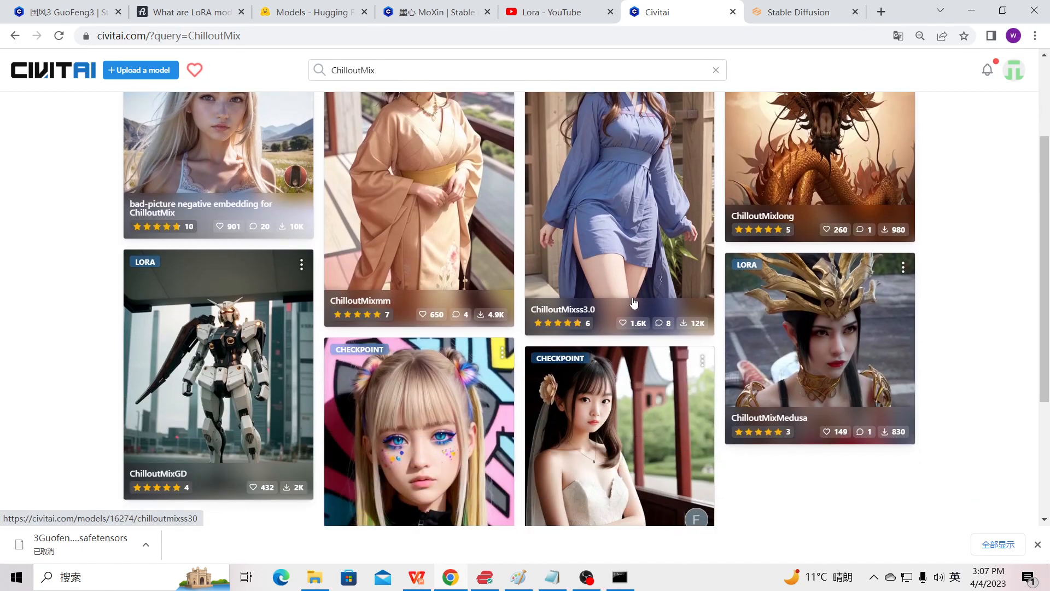
# Step: Open the ChilloutMixss3.0 model page and examine the generation data of its first sample image, including the full negative prompt
pyautogui.scroll(2, 633, 302)
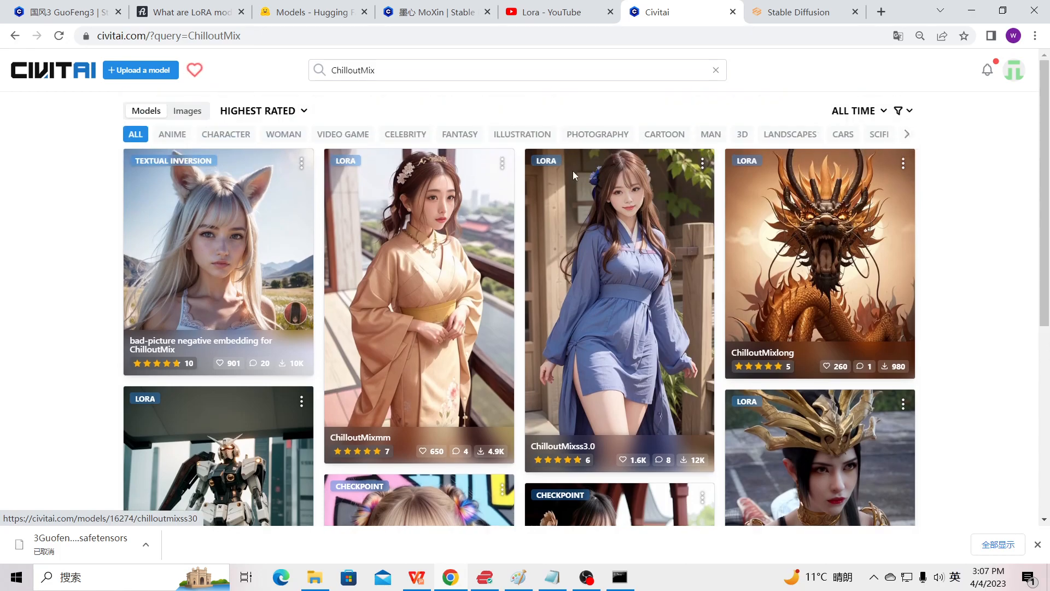
pyautogui.click(607, 338)
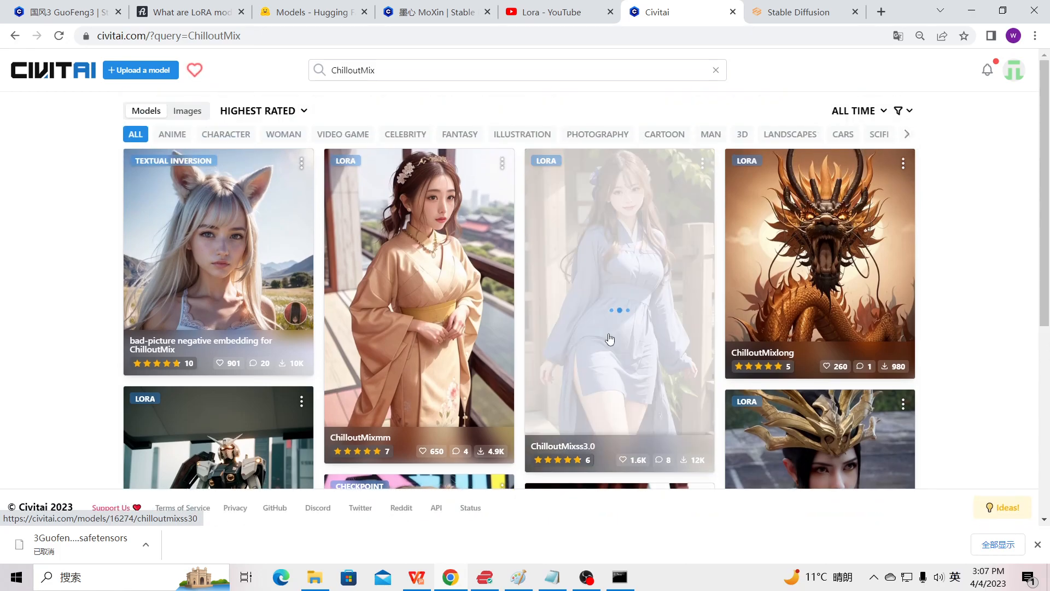
pyautogui.scroll(-3, 619, 345)
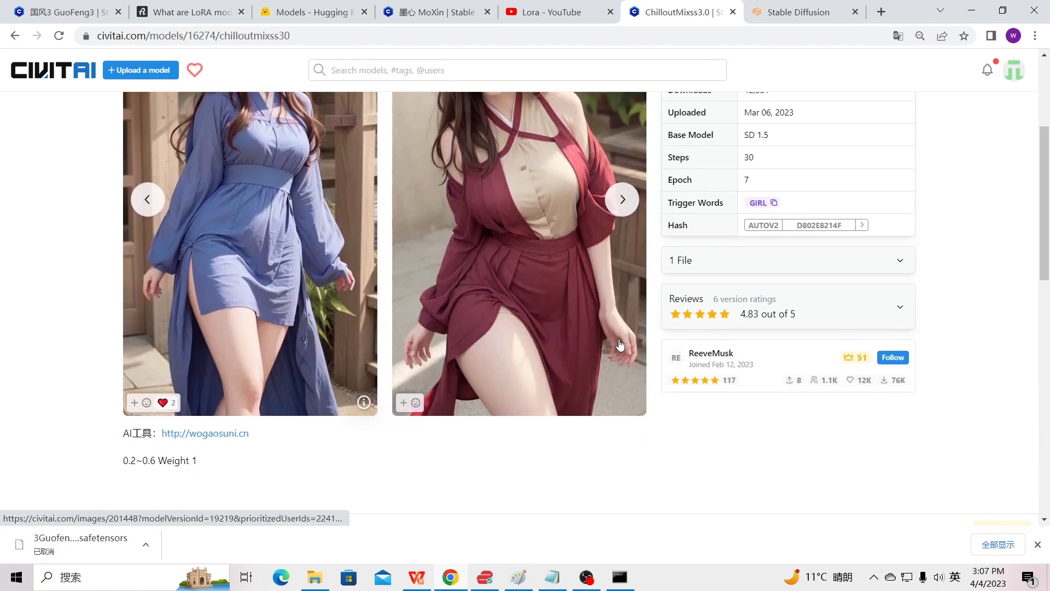
pyautogui.click(364, 402)
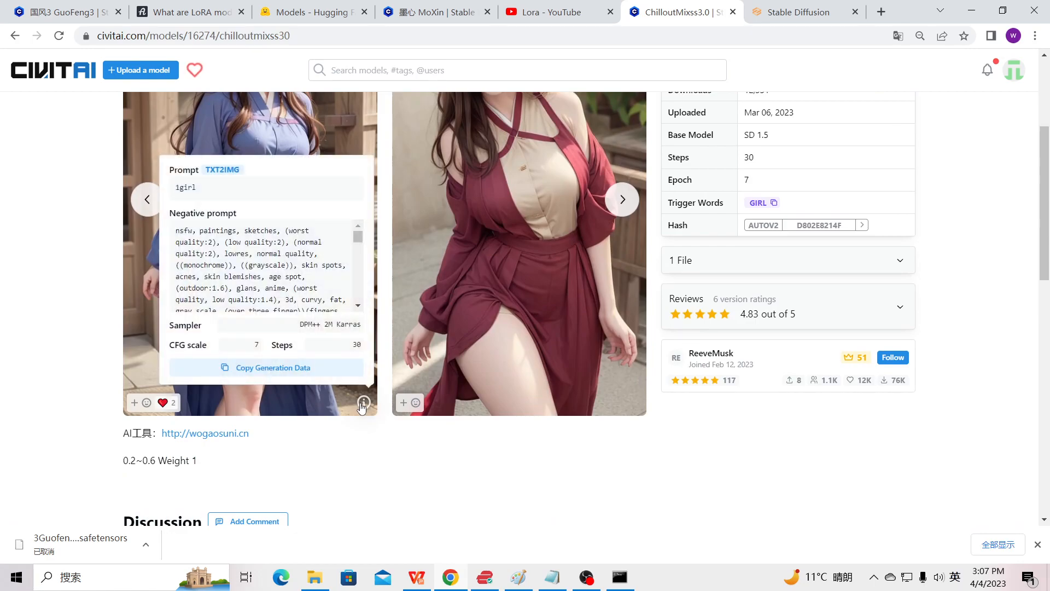
pyautogui.moveTo(175, 231); pyautogui.dragTo(345, 313)
pyautogui.scroll(5, 356, 258)
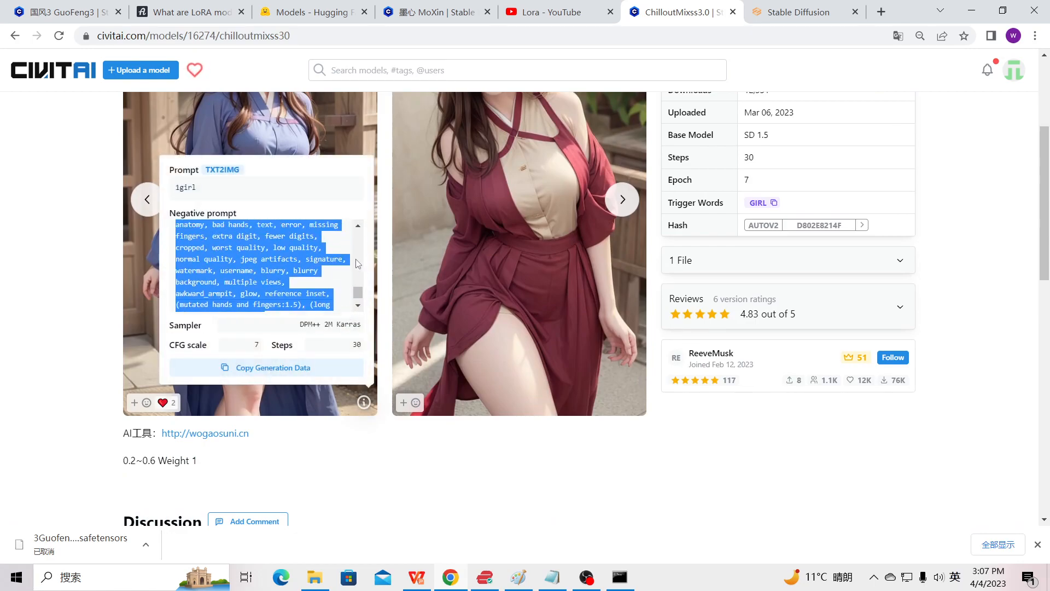
pyautogui.click(310, 270)
pyautogui.scroll(3, 308, 268)
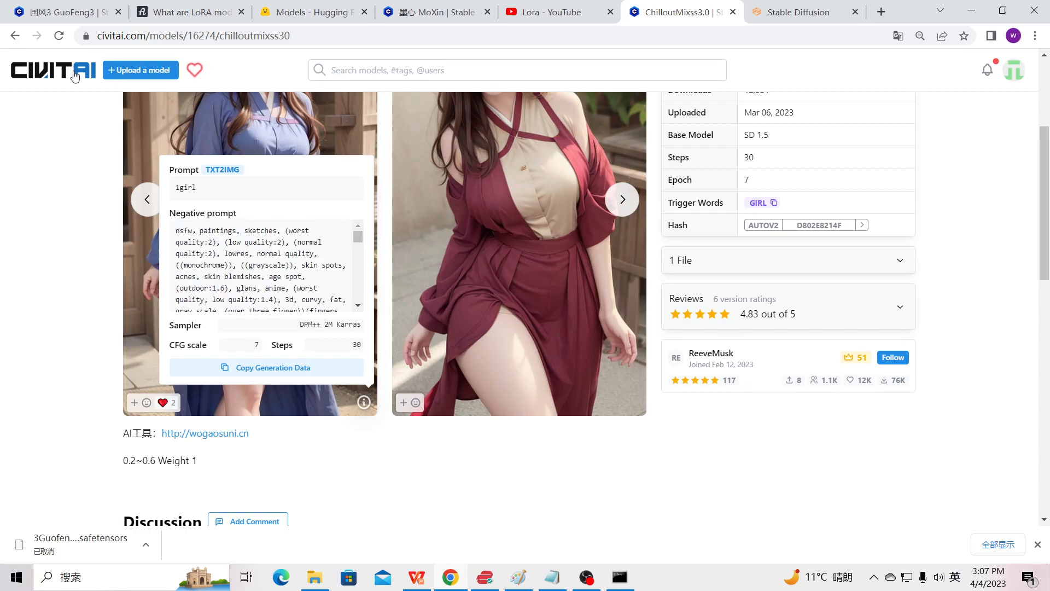
# Step: Leave the ChilloutMixss3.0 sample image's data and search Civitai for "Korean"
pyautogui.click(14, 39)
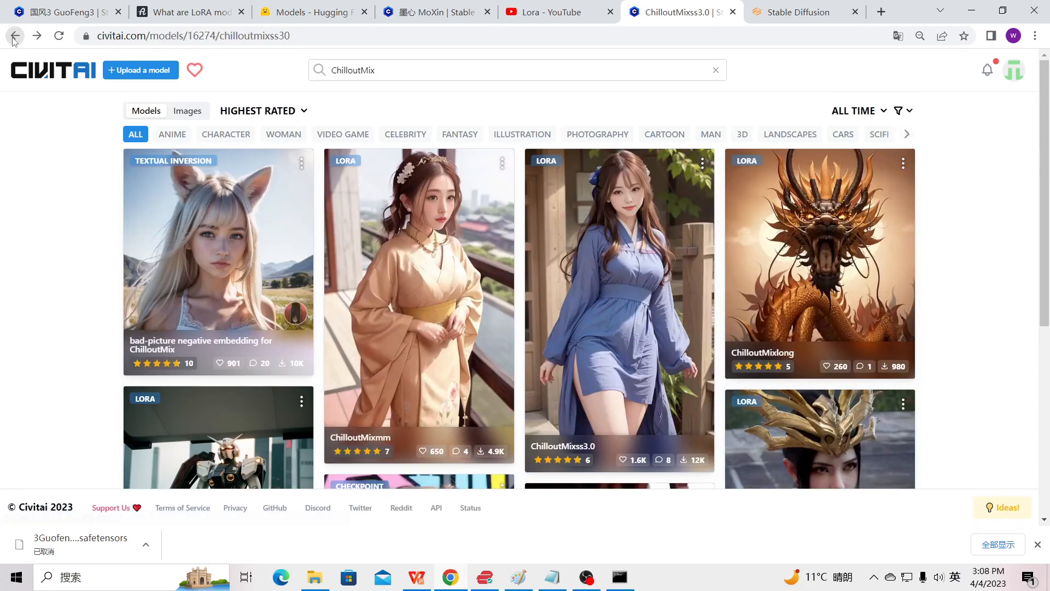
pyautogui.moveTo(382, 70); pyautogui.dragTo(217, 73)
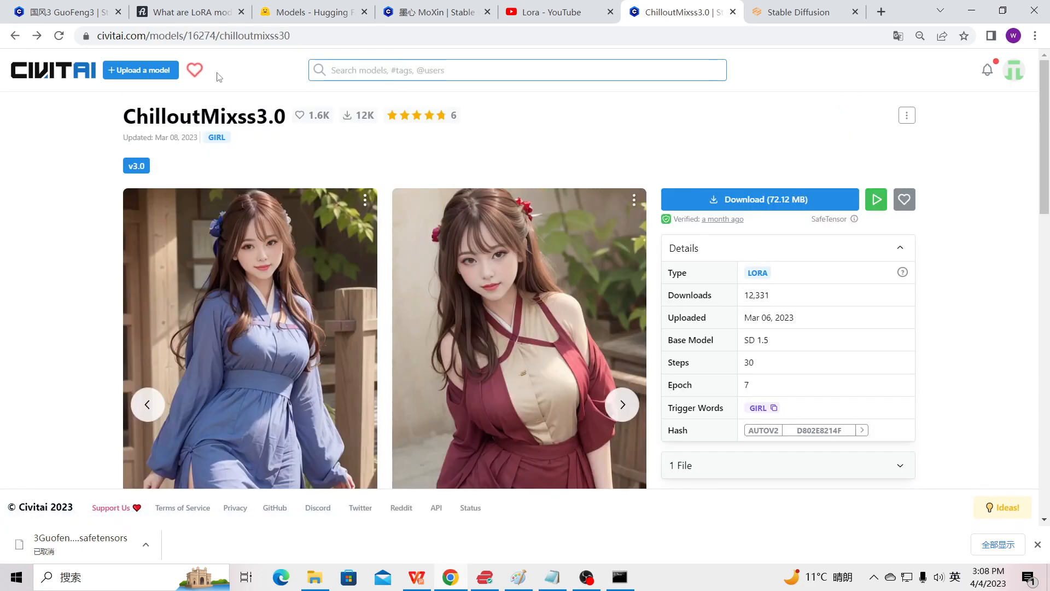
pyautogui.write('Ko')
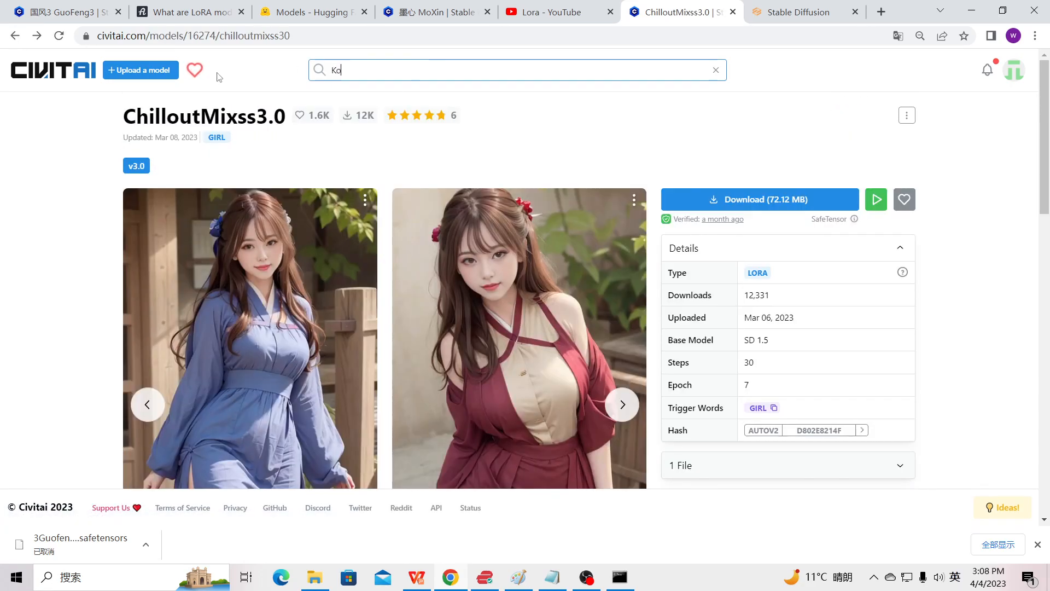
pyautogui.write('rean')
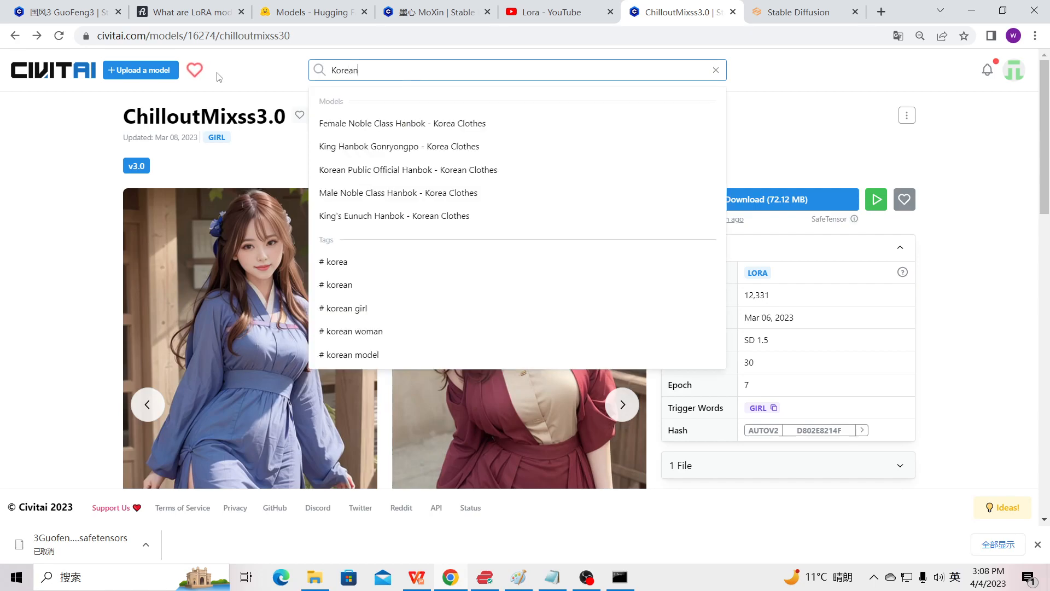
pyautogui.click(217, 73)
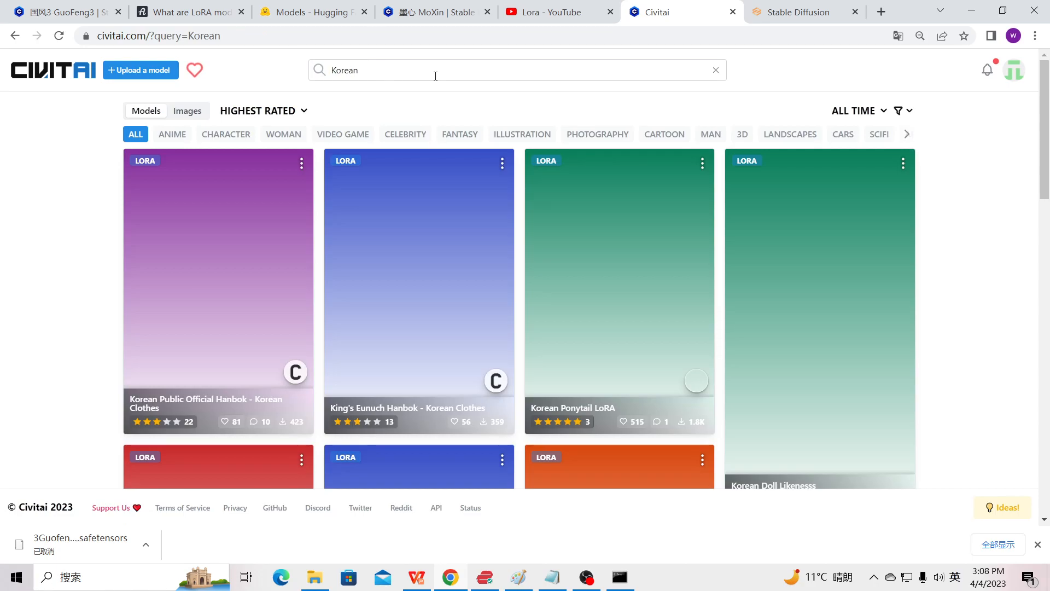
# Step: Change the Civitai search to "korean doll" and open the Korean Doll Likenesss model page
pyautogui.click(439, 75)
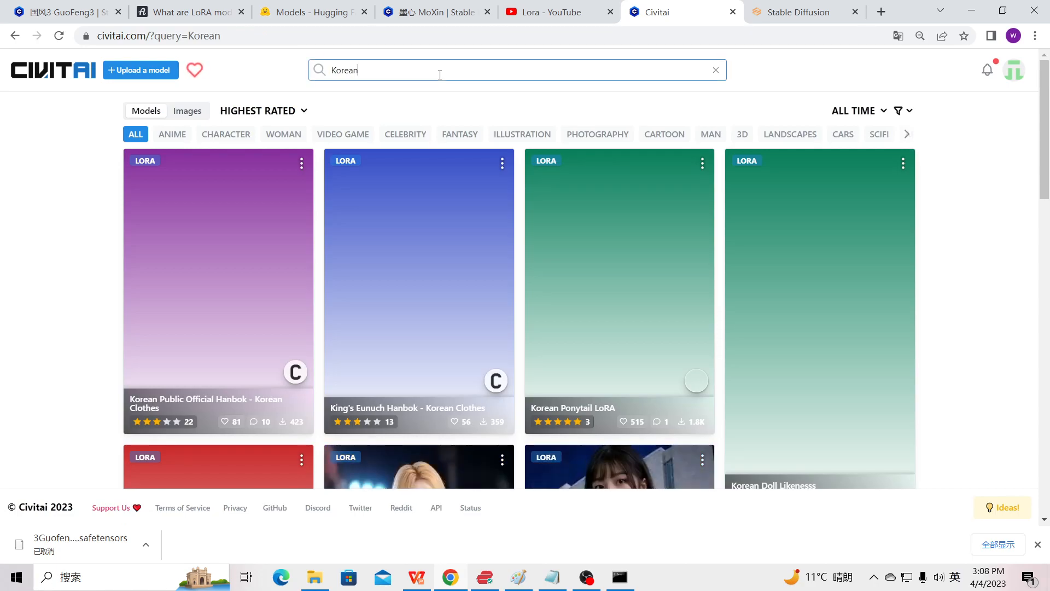
pyautogui.press('BackSpace')
pyautogui.press('BackSpace')
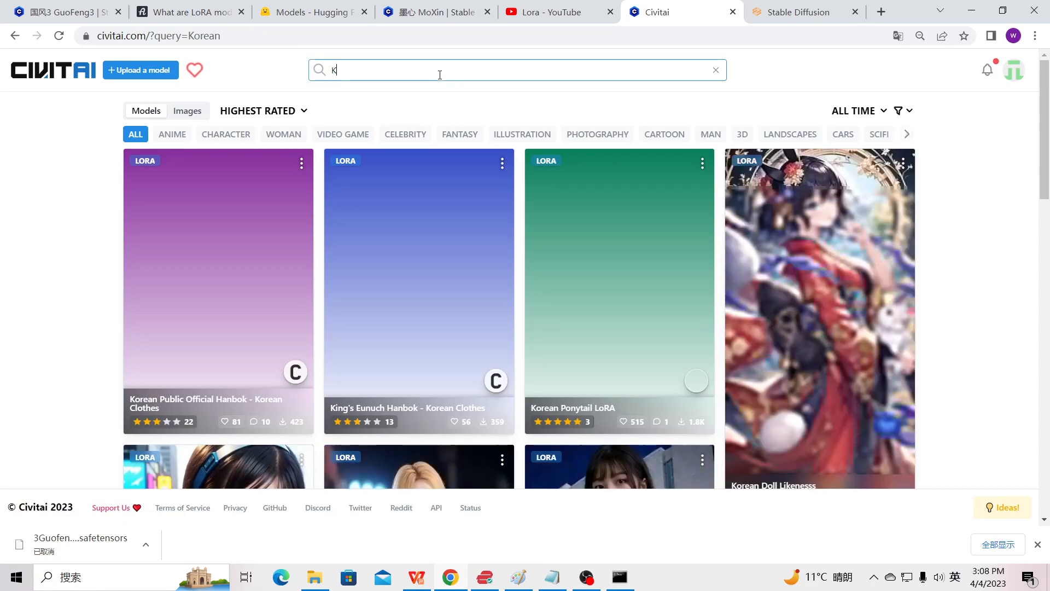
pyautogui.press('BackSpace')
pyautogui.write('kore')
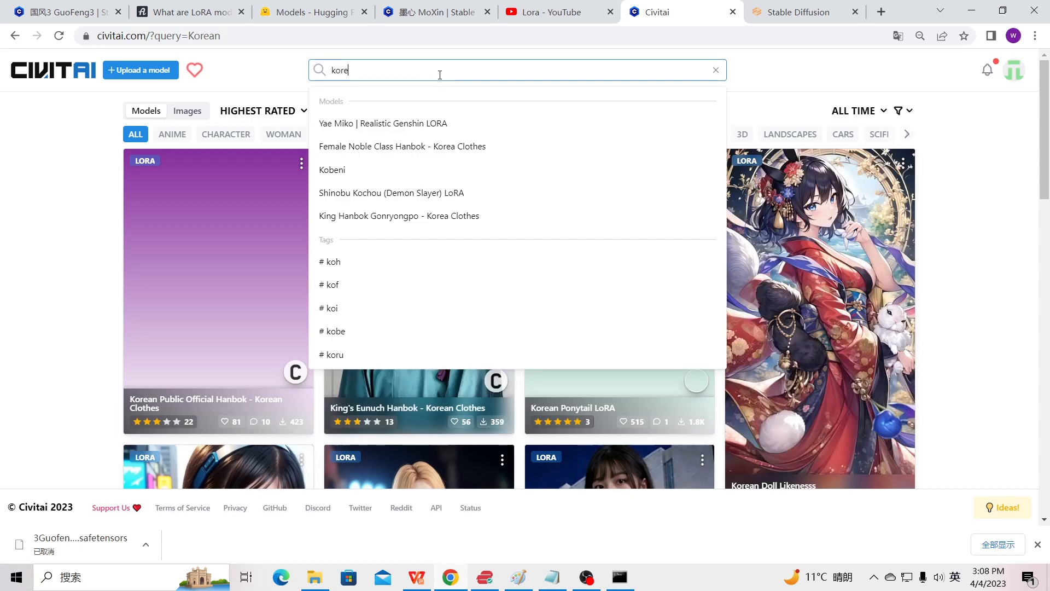
pyautogui.write('an')
pyautogui.press('Return')
pyautogui.write('d')
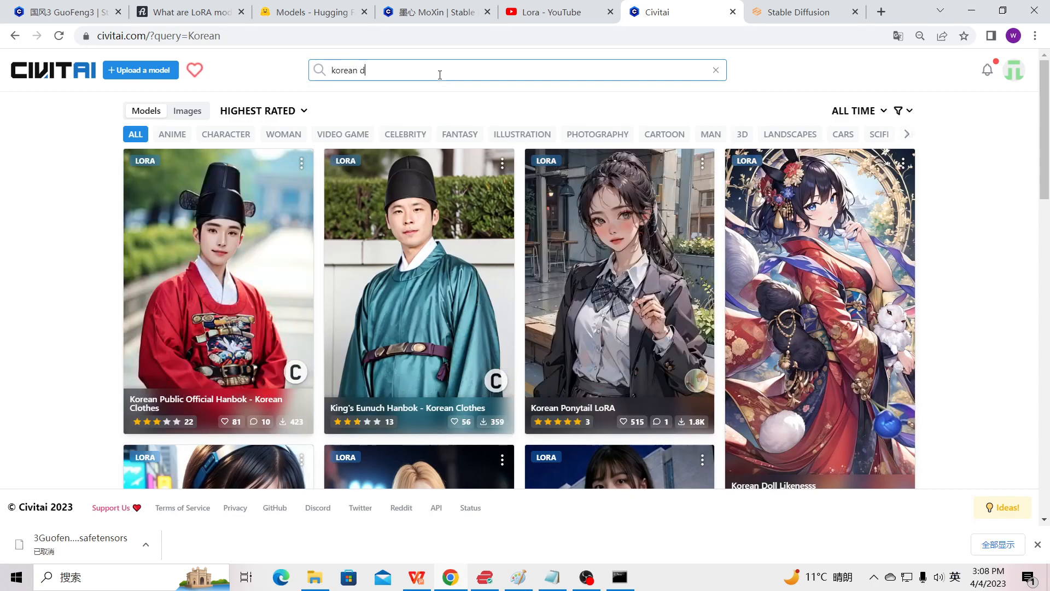
pyautogui.write('oll')
pyautogui.press('Return')
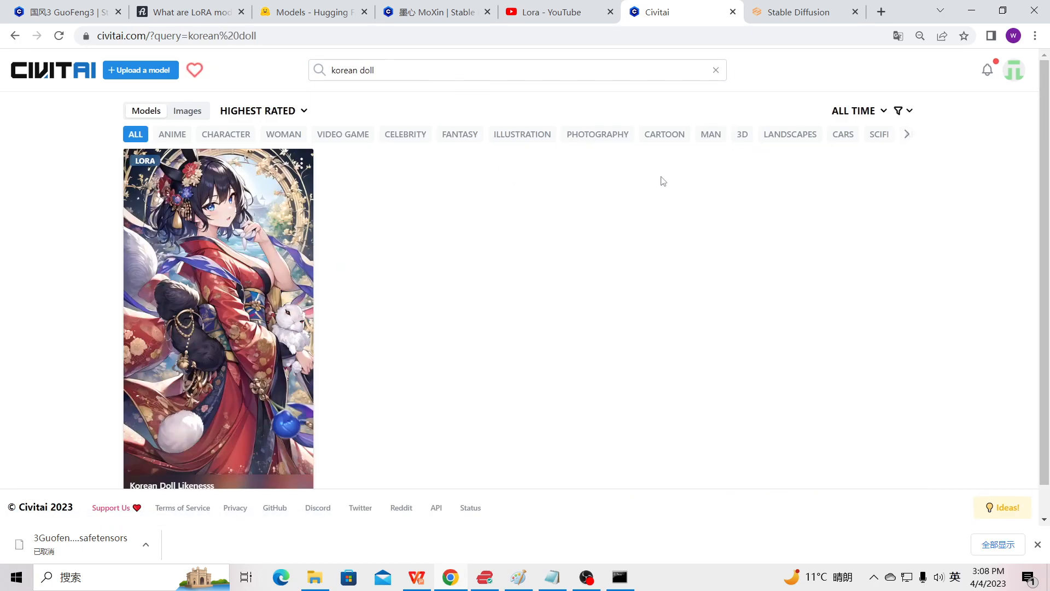
pyautogui.click(261, 305)
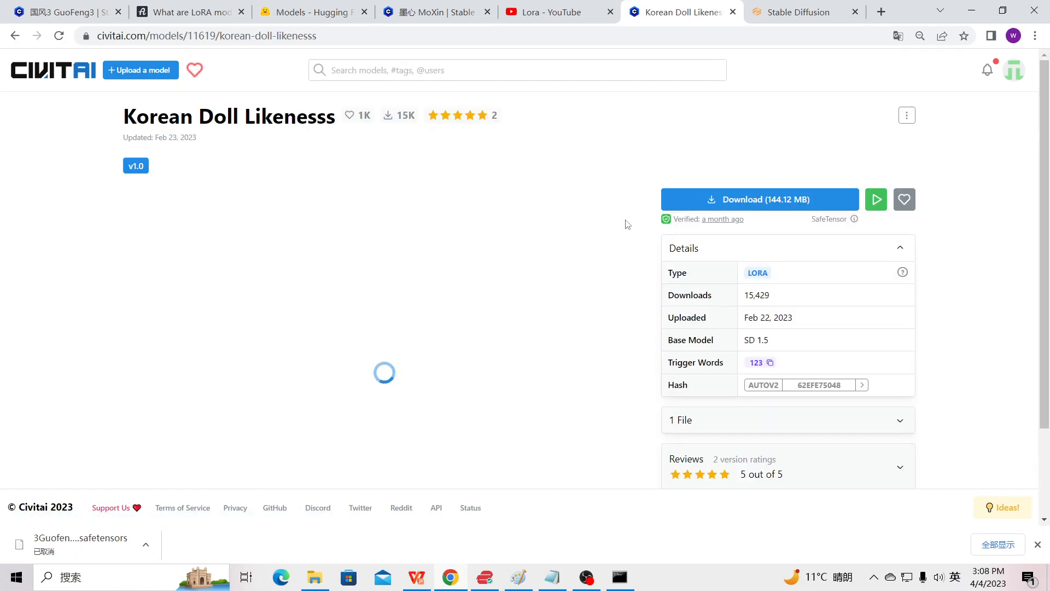
# Step: Show the generation data of the Korean Doll Likenesss sample image and copy its entire prompt
pyautogui.scroll(-8, 562, 345)
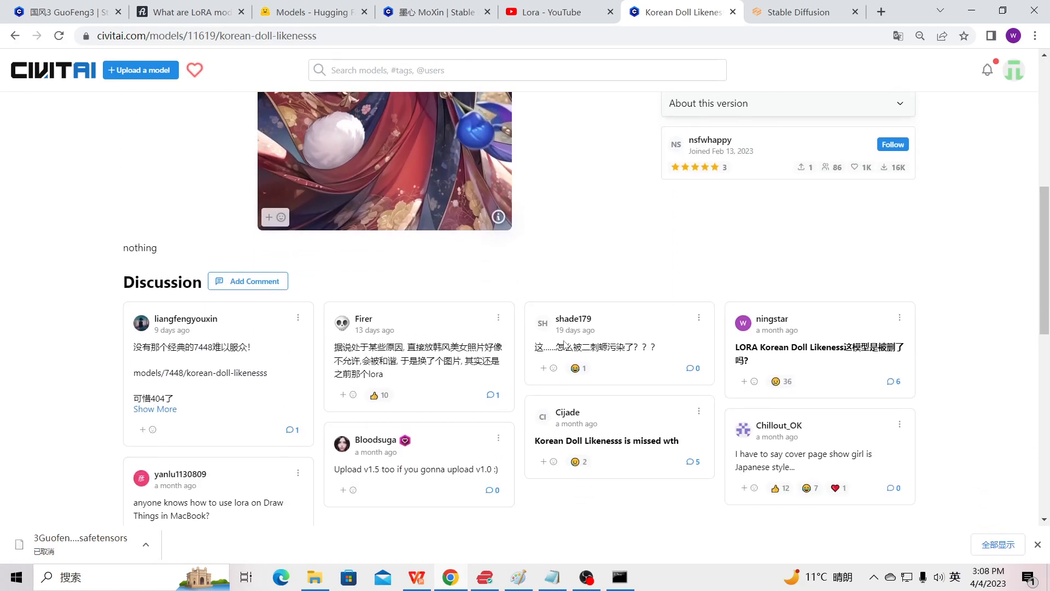
pyautogui.click(498, 217)
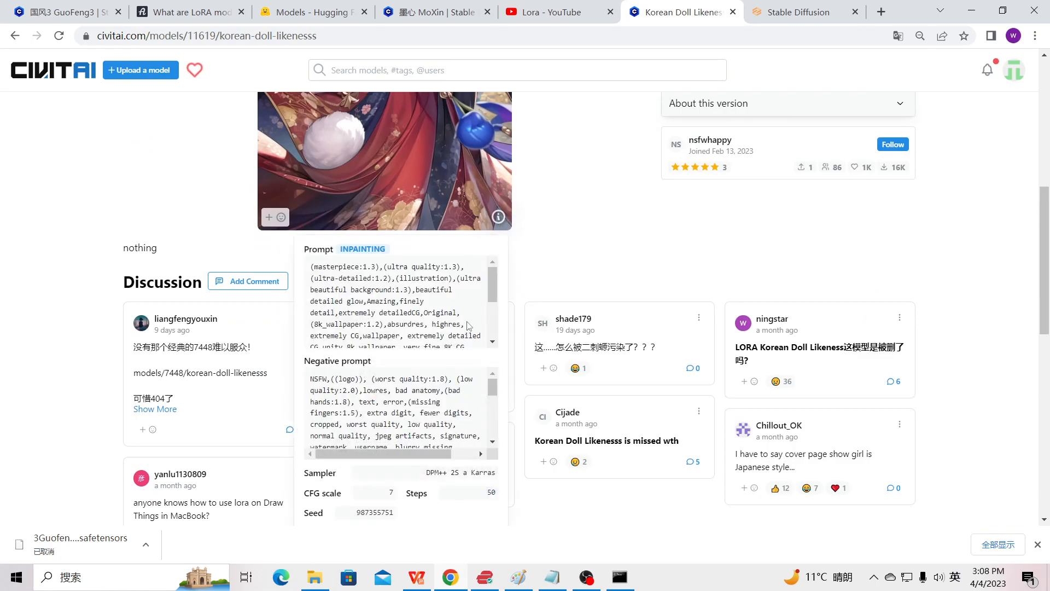
pyautogui.scroll(-3, 474, 312)
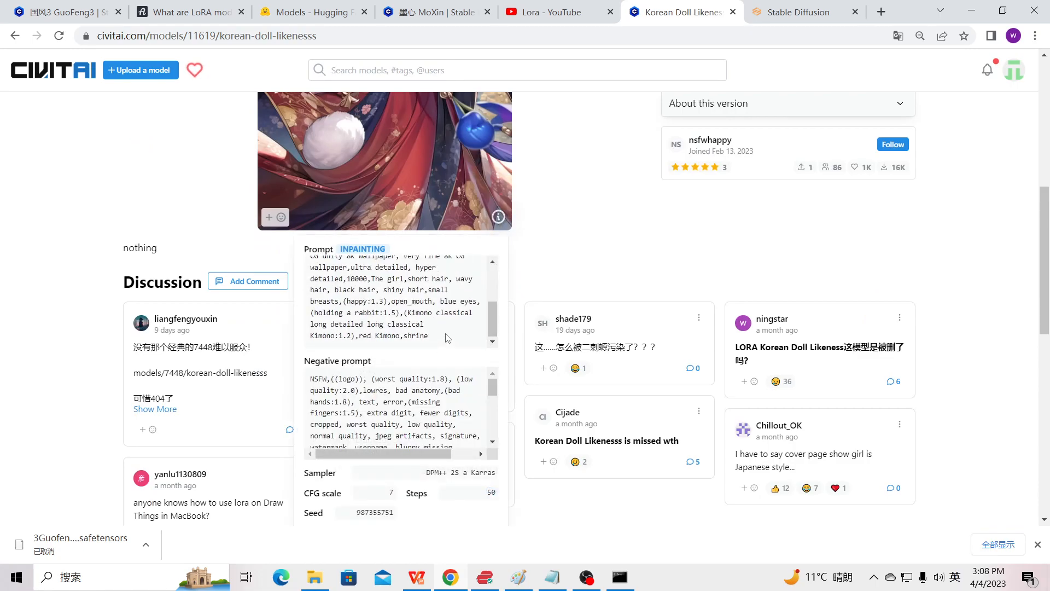
pyautogui.moveTo(448, 338); pyautogui.dragTo(305, 275)
pyautogui.hotkey('ctrl', 'c')
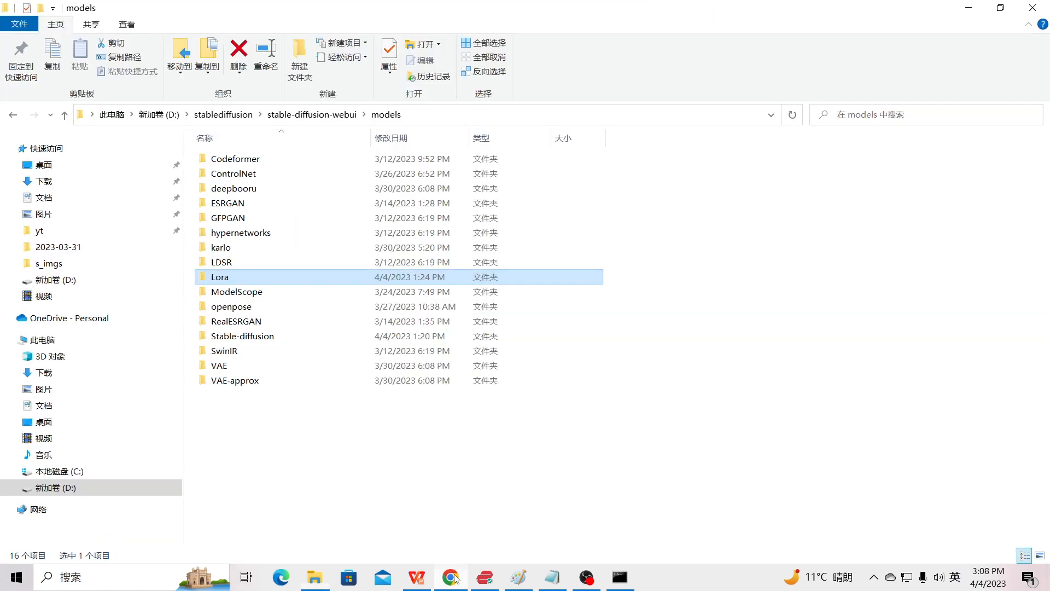
# Step: Switch to the Stable Diffusion web UI and replace the whole txt2img prompt with the copied one
pyautogui.click(456, 578)
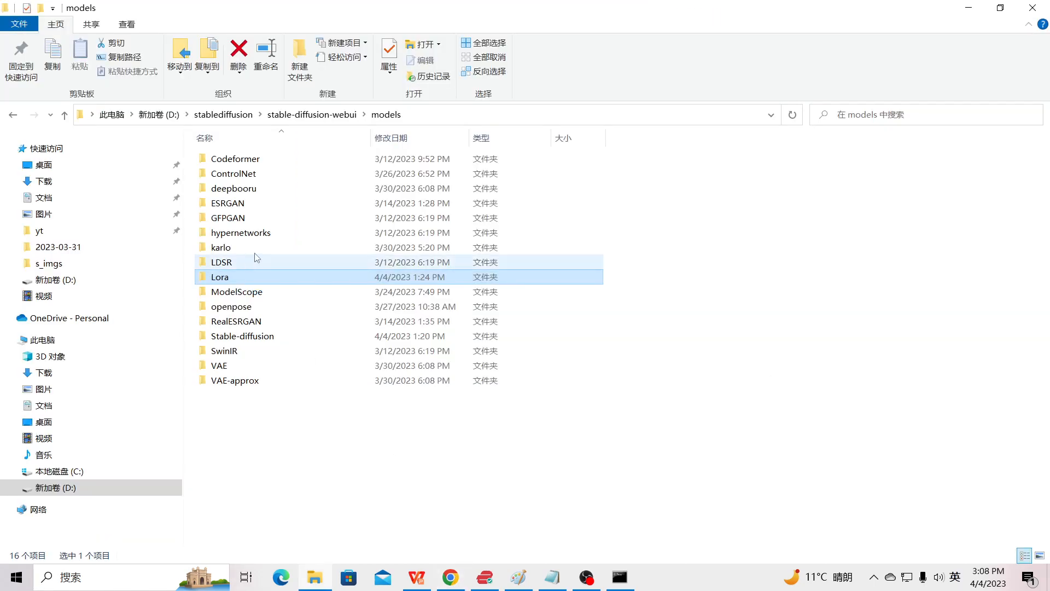
pyautogui.click(450, 577)
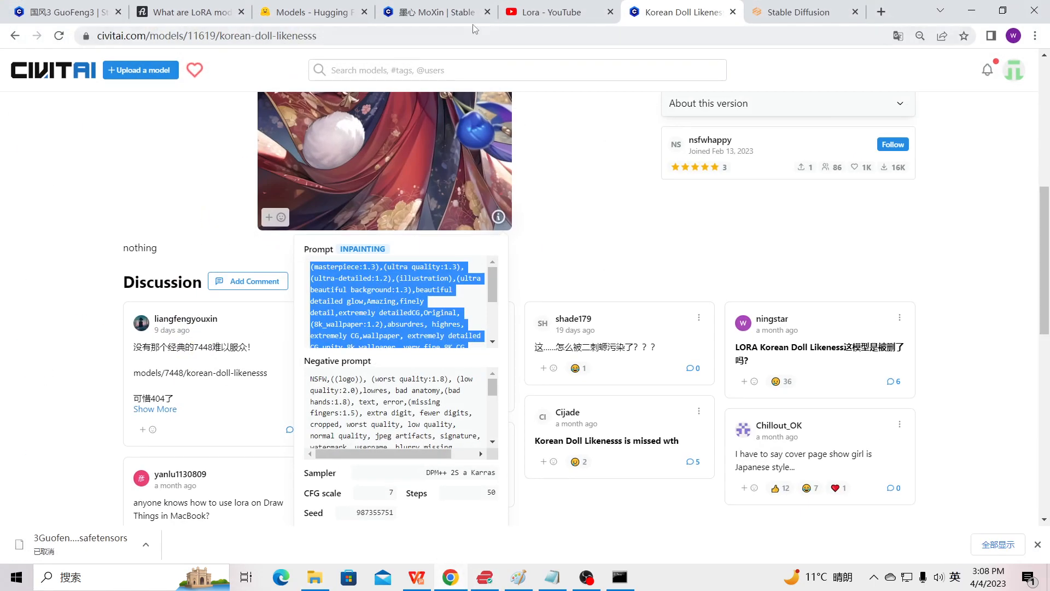
pyautogui.click(791, 16)
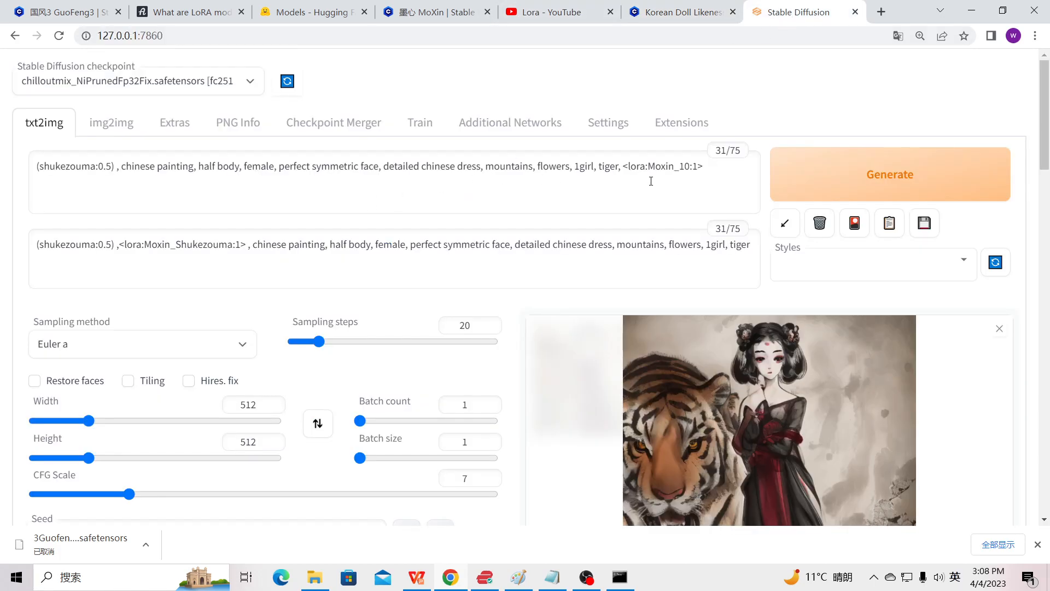
pyautogui.moveTo(713, 168); pyautogui.dragTo(2, 141)
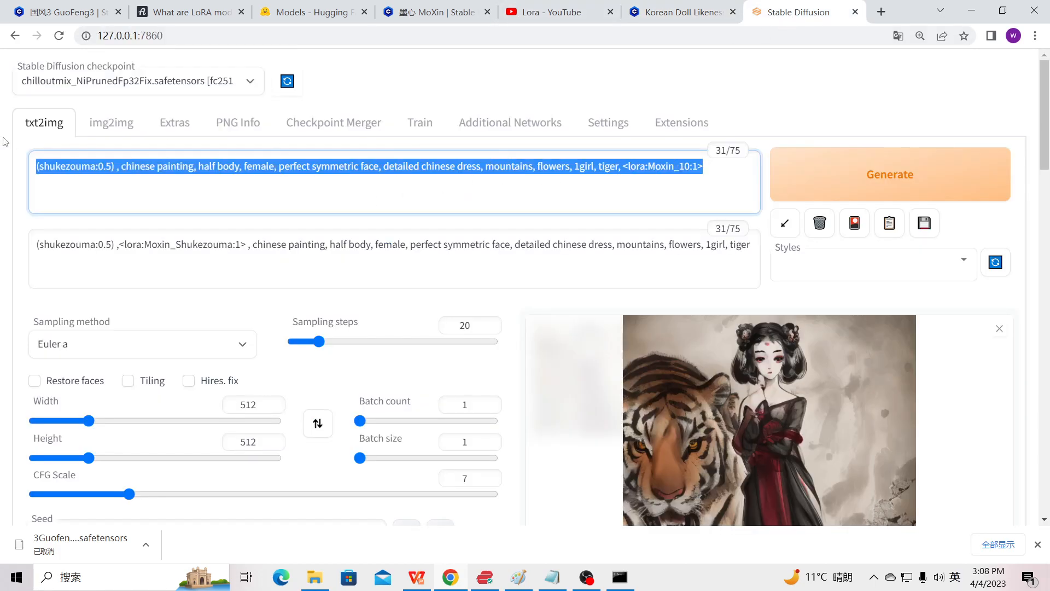
pyautogui.hotkey('ctrl', 'v')
# Step: Return to the Korean Doll Likenesss page on Civitai and copy the sample image's entire negative prompt
pyautogui.click(444, 578)
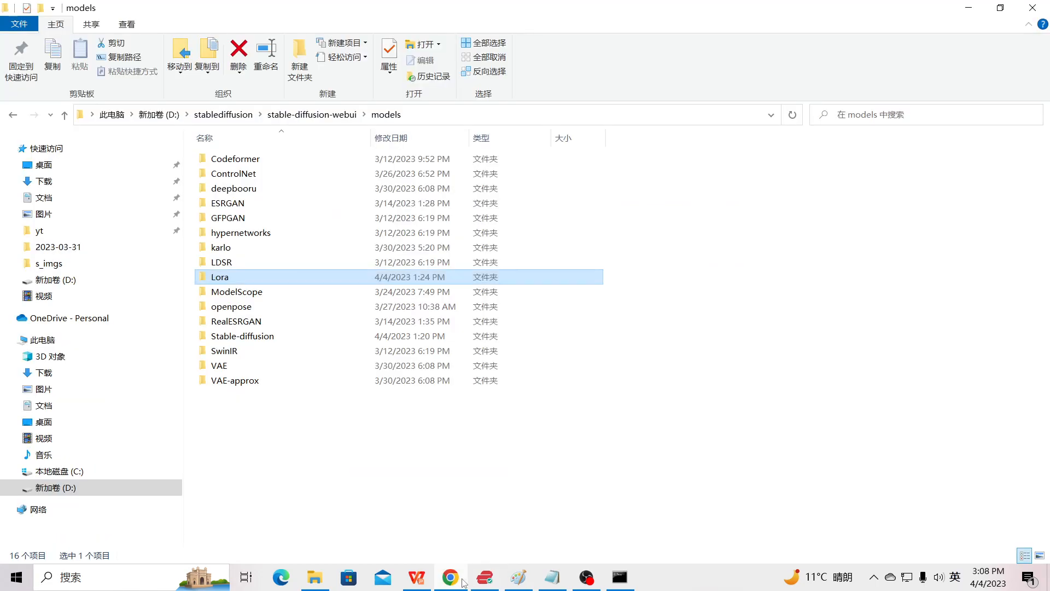
pyautogui.click(457, 580)
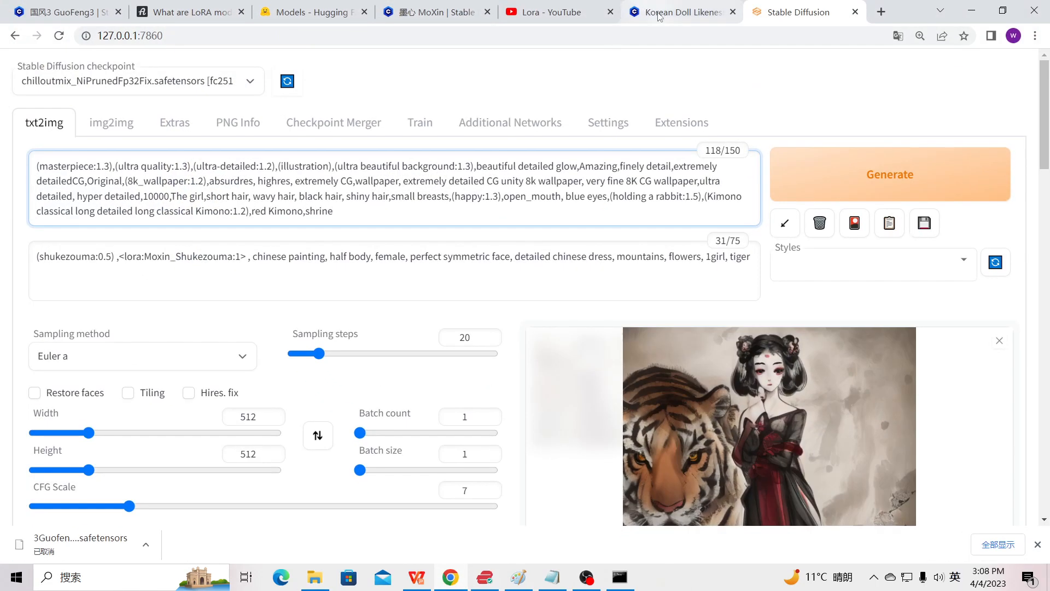
pyautogui.click(660, 14)
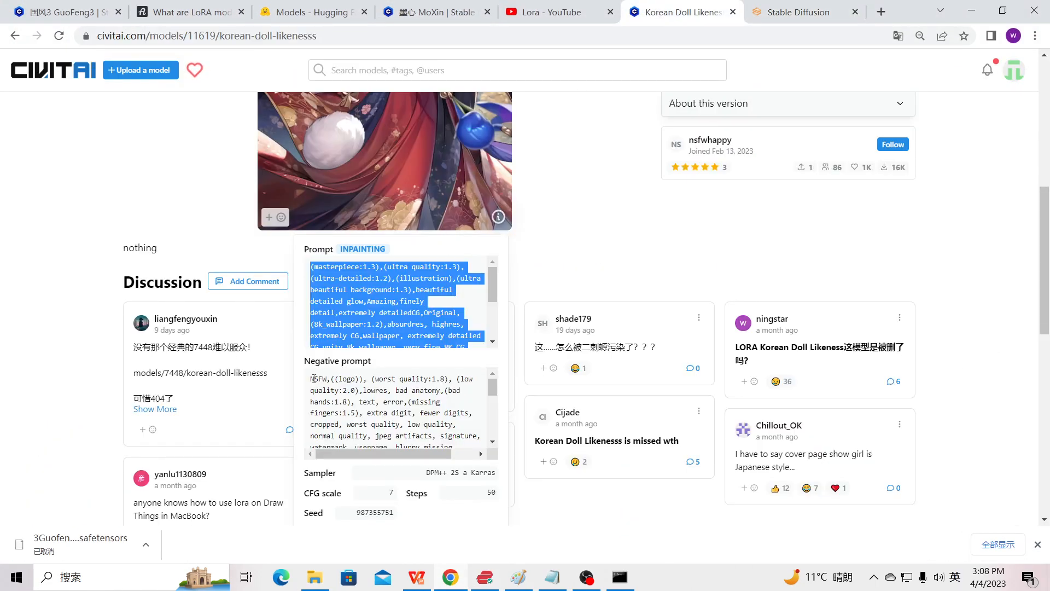
pyautogui.moveTo(309, 379); pyautogui.dragTo(444, 469)
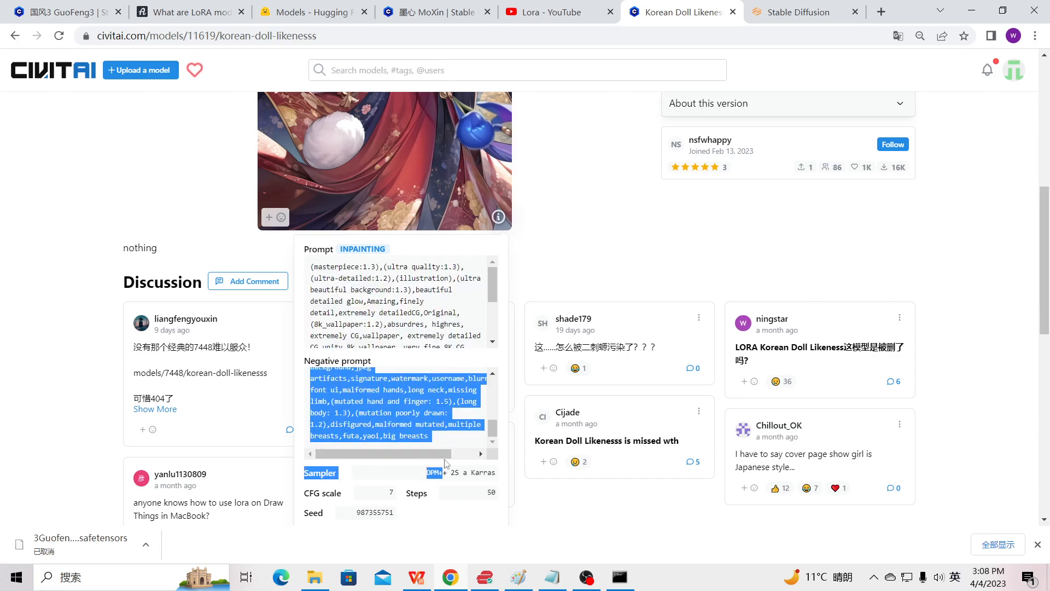
pyautogui.click(437, 436)
pyautogui.moveTo(437, 436); pyautogui.dragTo(305, 386)
pyautogui.hotkey('ctrl', 'c')
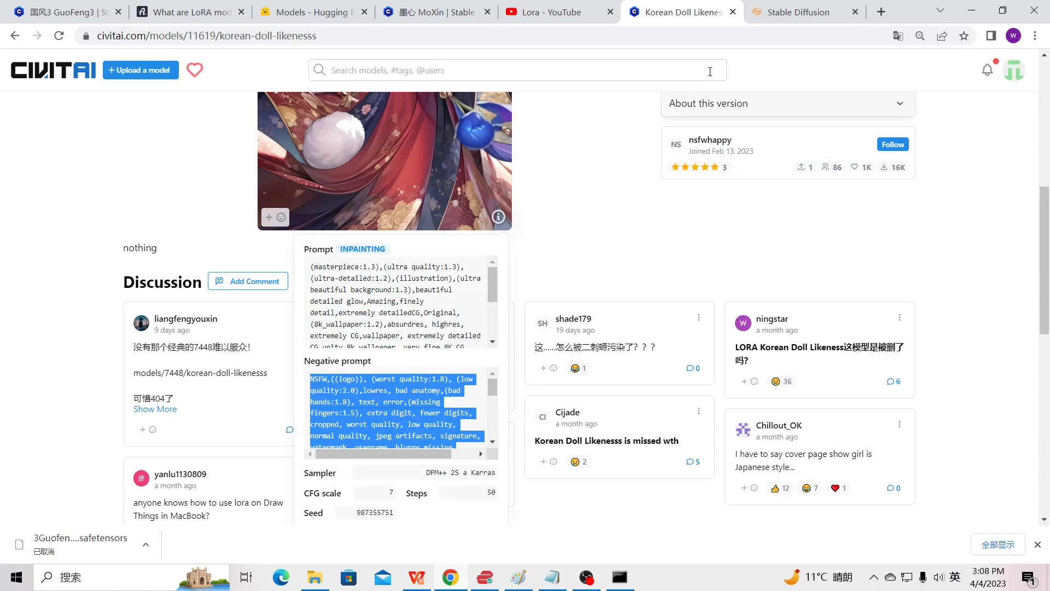
# Step: Switch to the Stable Diffusion web UI, replace the negative prompt with the copied one and select its full text for review
pyautogui.click(799, 12)
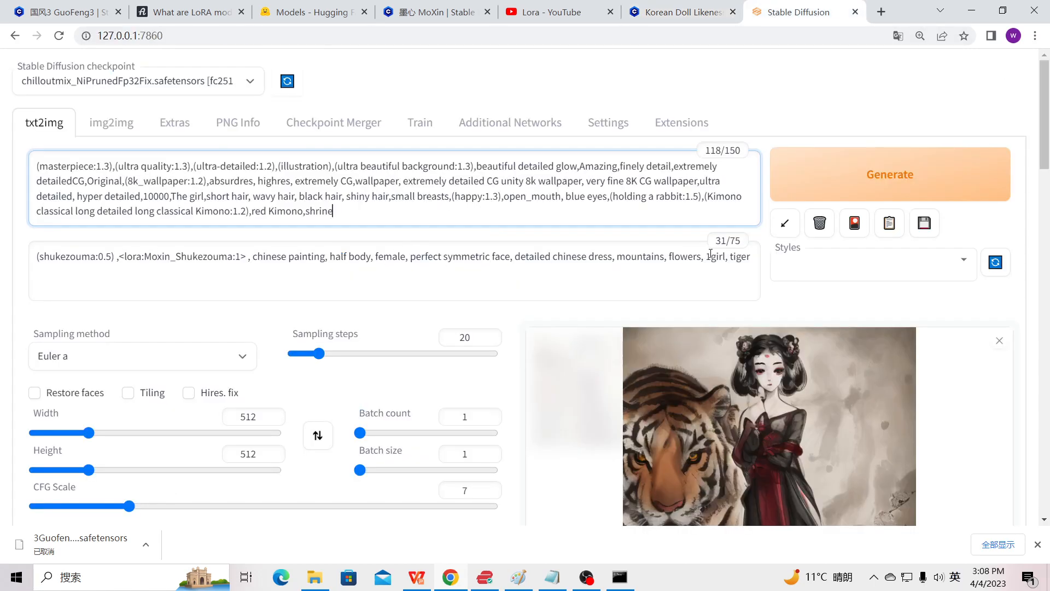
pyautogui.moveTo(35, 260); pyautogui.dragTo(754, 258)
pyautogui.hotkey('ctrl', 'v')
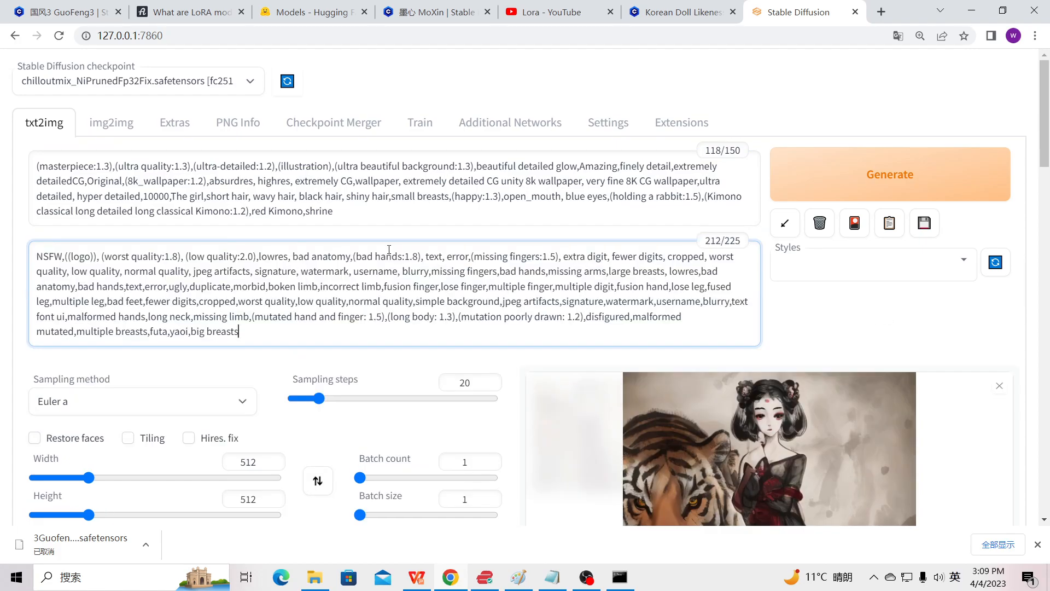
pyautogui.click(379, 221)
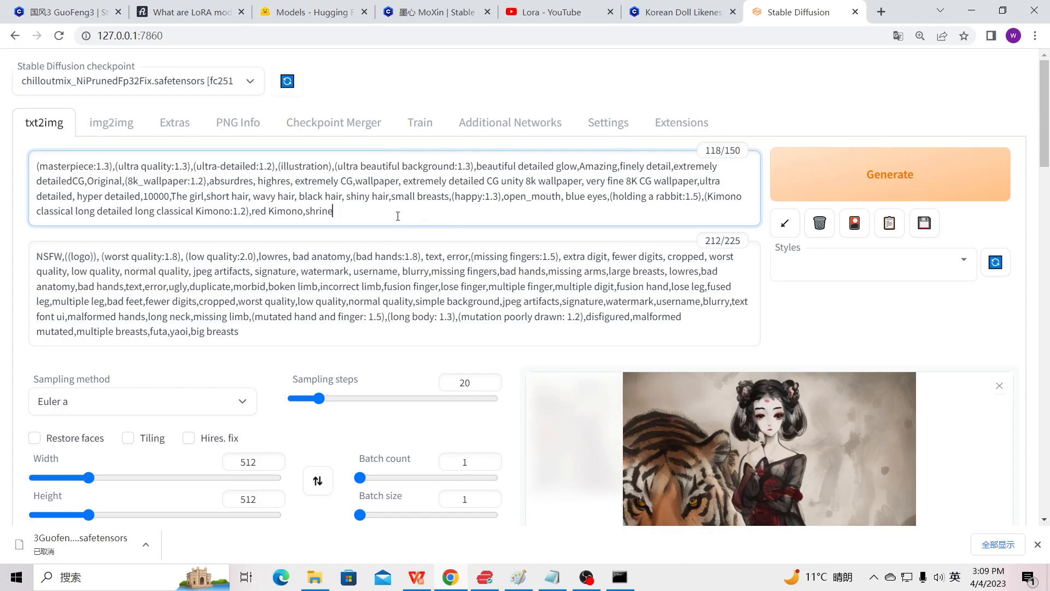
pyautogui.click(39, 254)
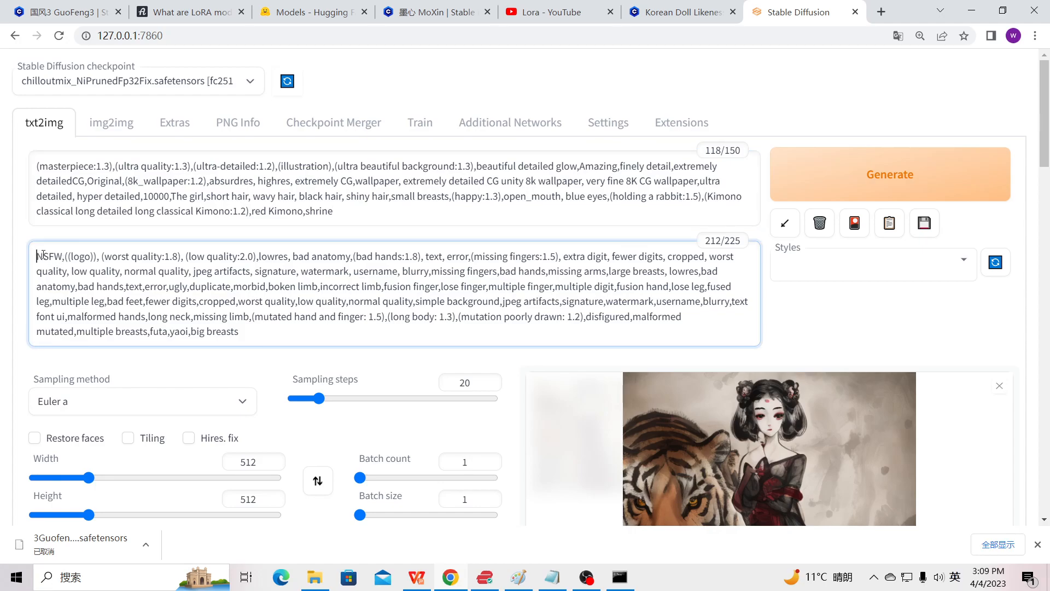
pyautogui.moveTo(43, 255); pyautogui.dragTo(470, 340)
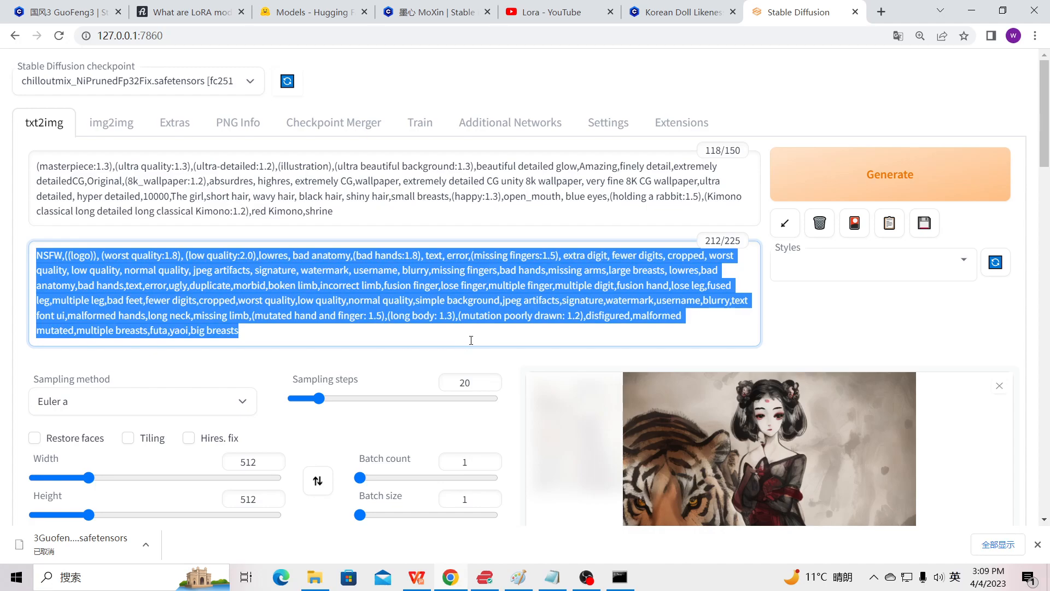
# Step: Replace everything in the prompt after "(ultra beautiful background:1.3)," with "young girl,"
pyautogui.click(455, 302)
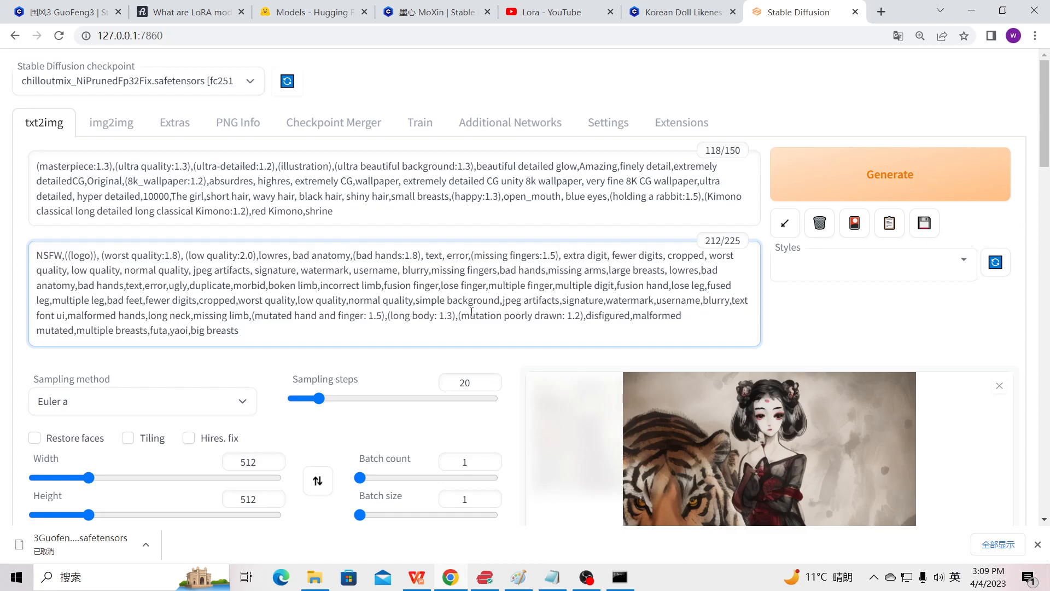
pyautogui.click(361, 219)
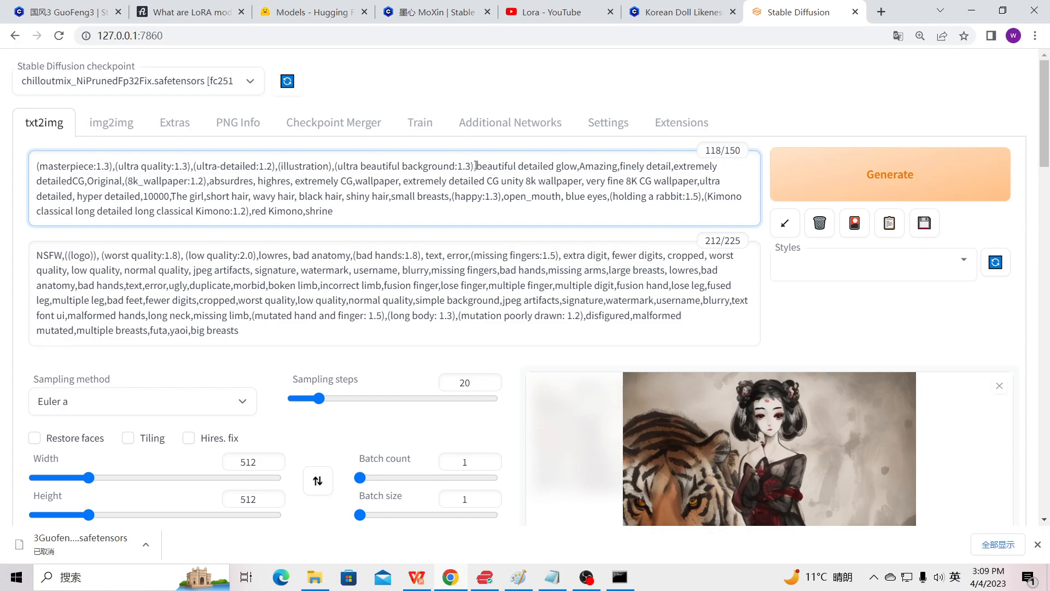
pyautogui.keyDown('shift'); pyautogui.click(477, 167); pyautogui.keyUp('shift')
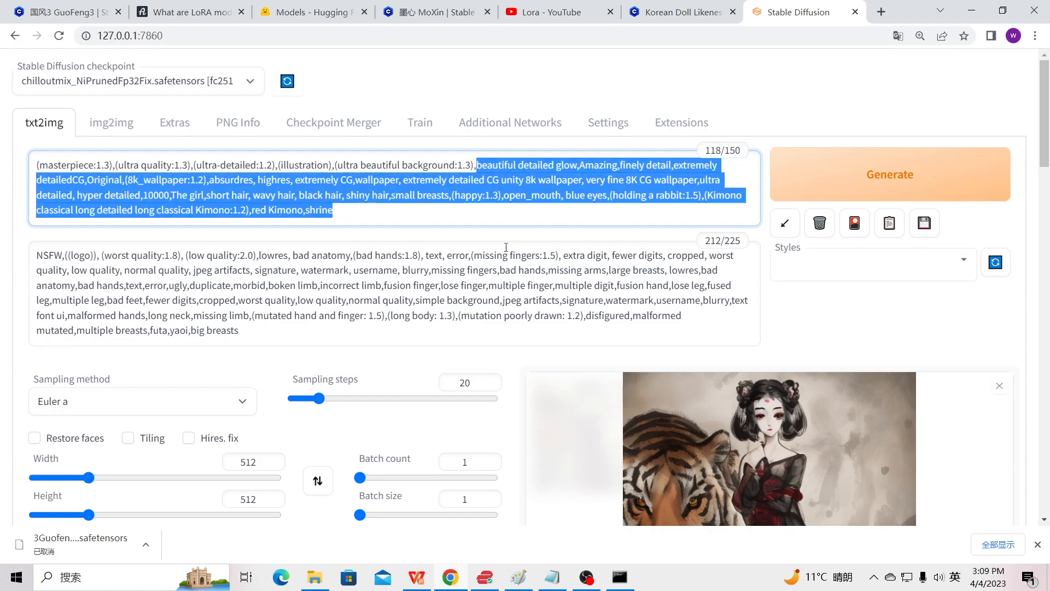
pyautogui.write('young')
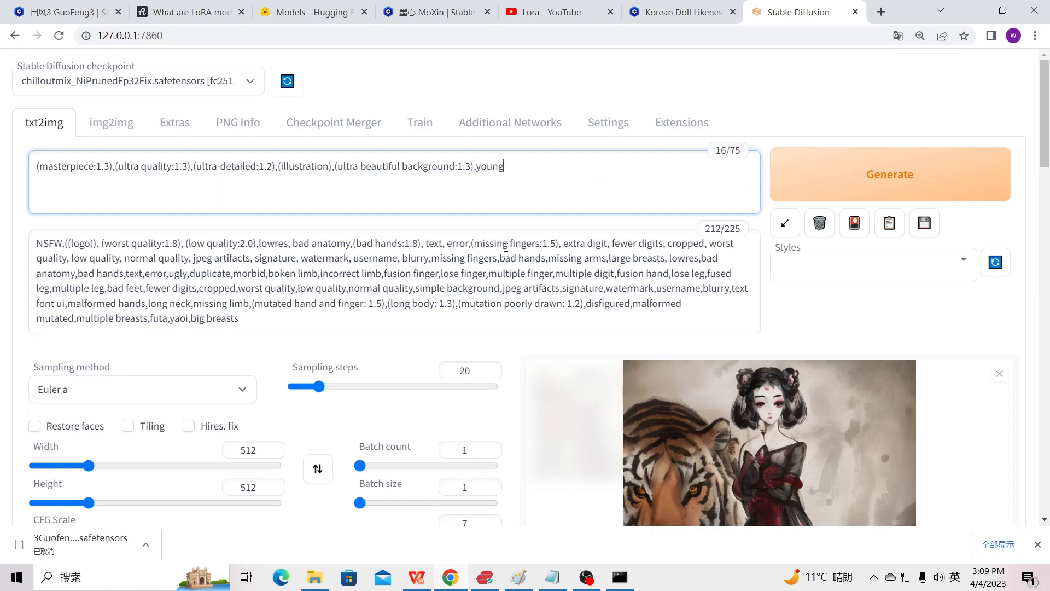
pyautogui.write(' girl,')
# Step: Open the available LoRA models and add Korean-doll-likeness to the end of the prompt
pyautogui.click(853, 223)
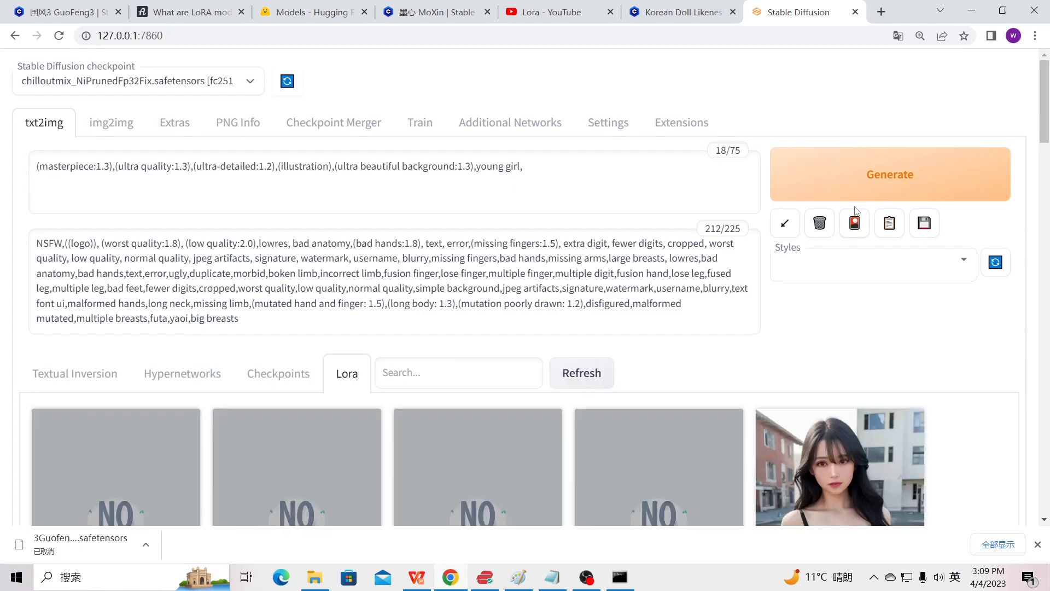
pyautogui.scroll(-4, 686, 355)
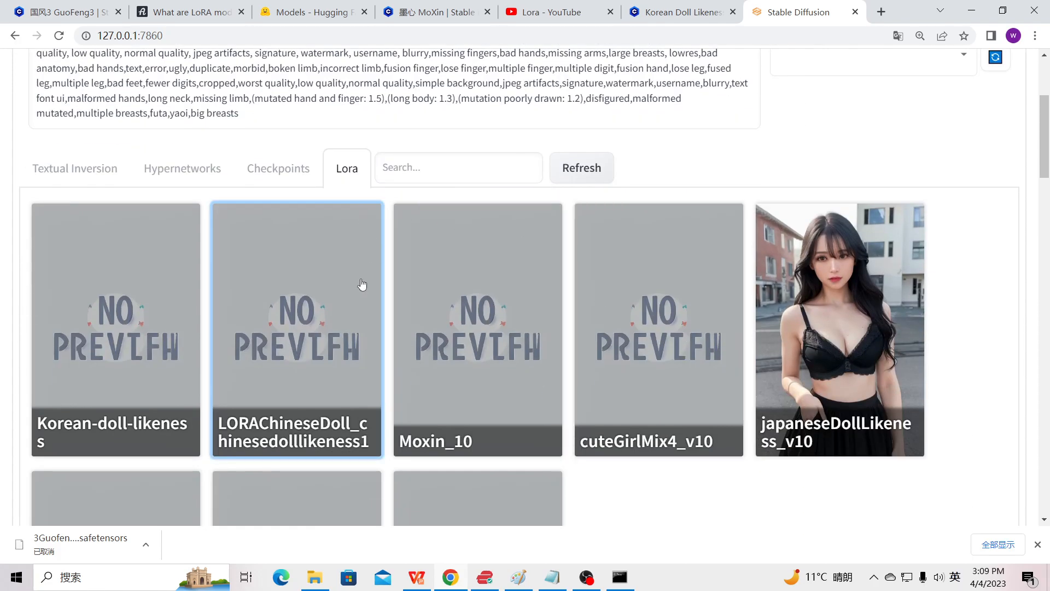
pyautogui.scroll(-4, 364, 285)
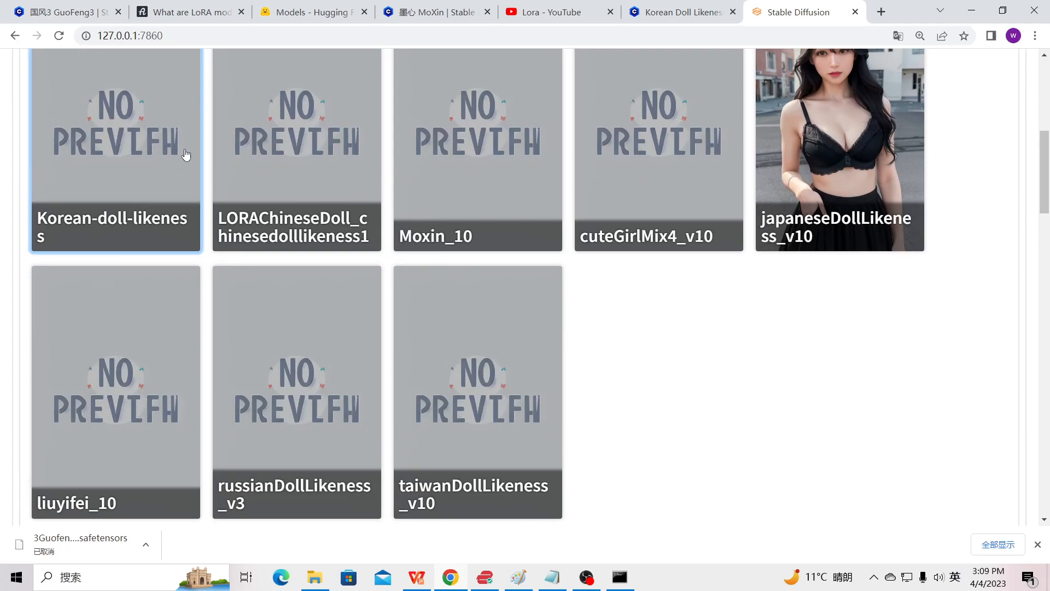
pyautogui.scroll(8, 186, 153)
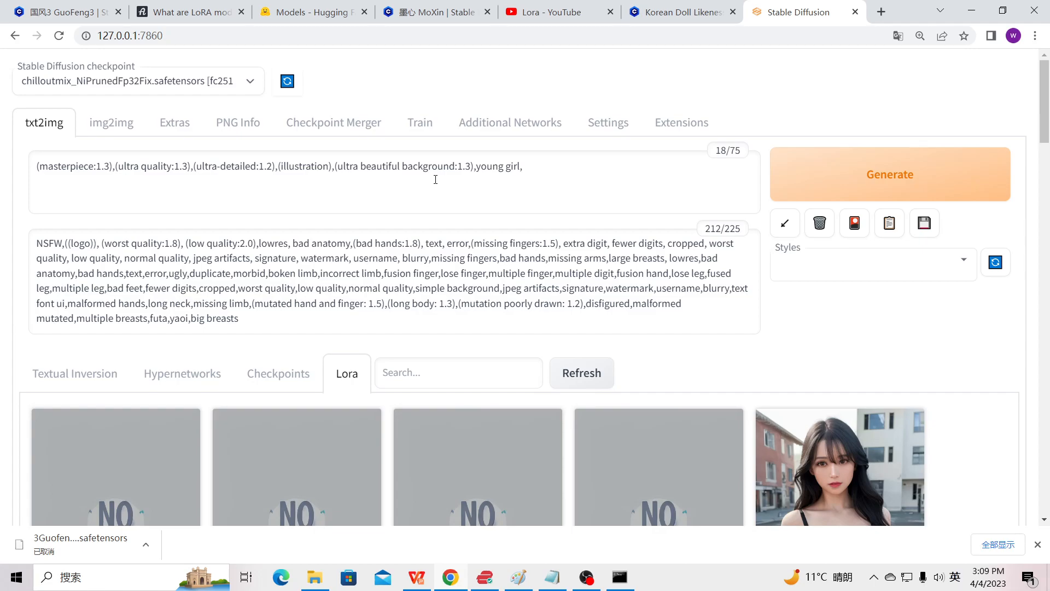
pyautogui.scroll(-5, 435, 180)
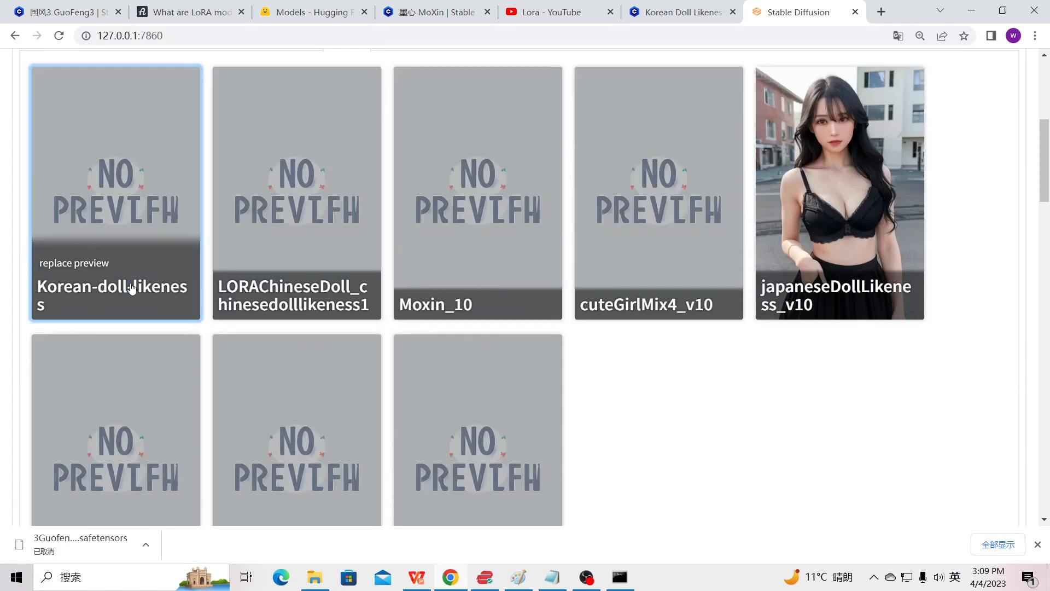
pyautogui.doubleClick(131, 284)
pyautogui.scroll(5, 654, 115)
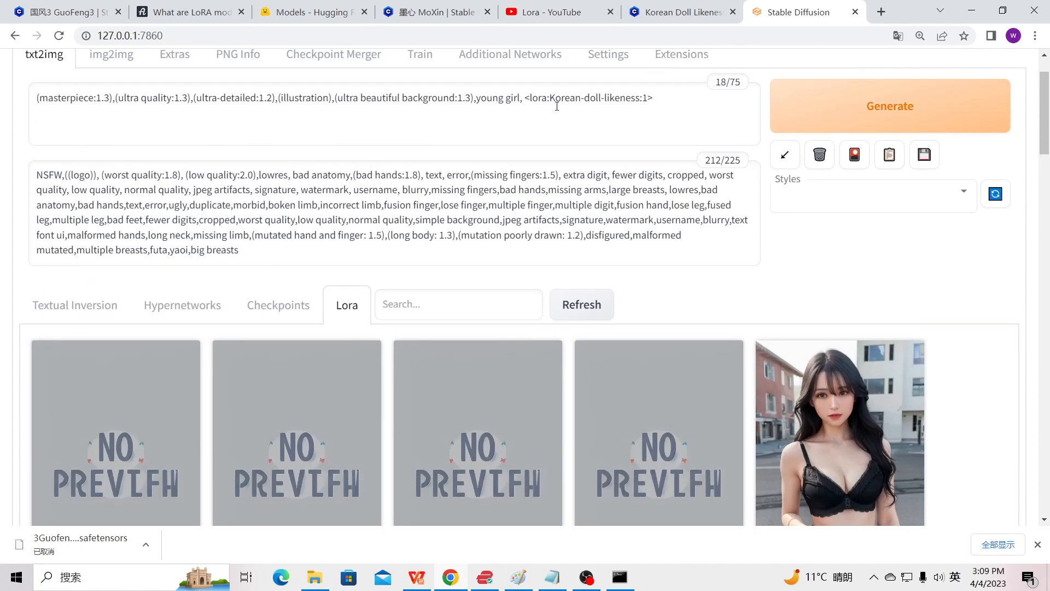
pyautogui.moveTo(521, 100); pyautogui.dragTo(653, 99)
# Step: Add the taiwanDollLikeness_v10 LoRA to the prompt as a second model and check both LoRA tags
pyautogui.scroll(-7, 474, 176)
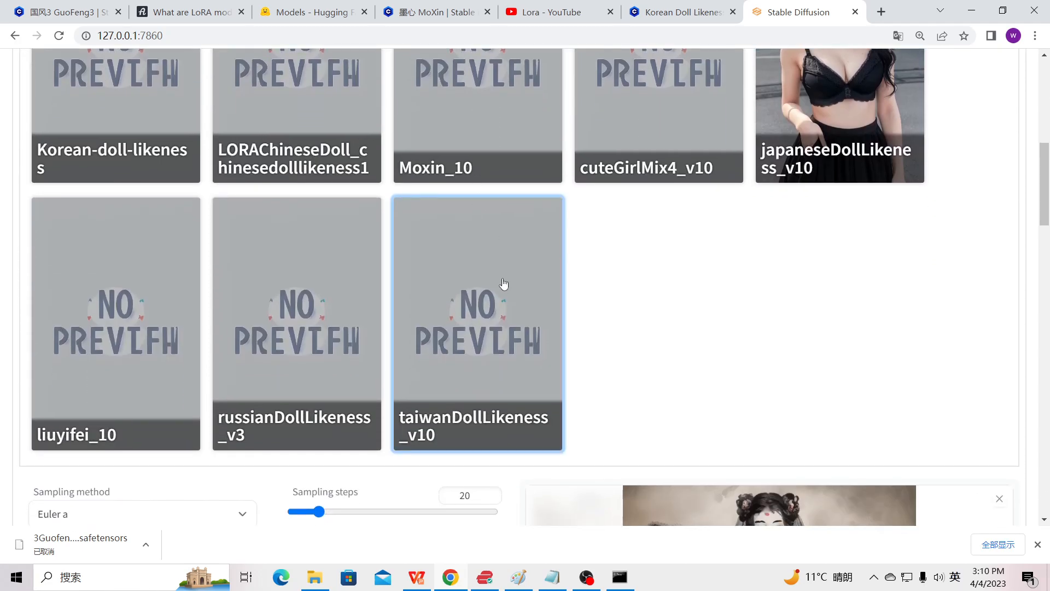
pyautogui.click(448, 431)
pyautogui.scroll(8, 547, 346)
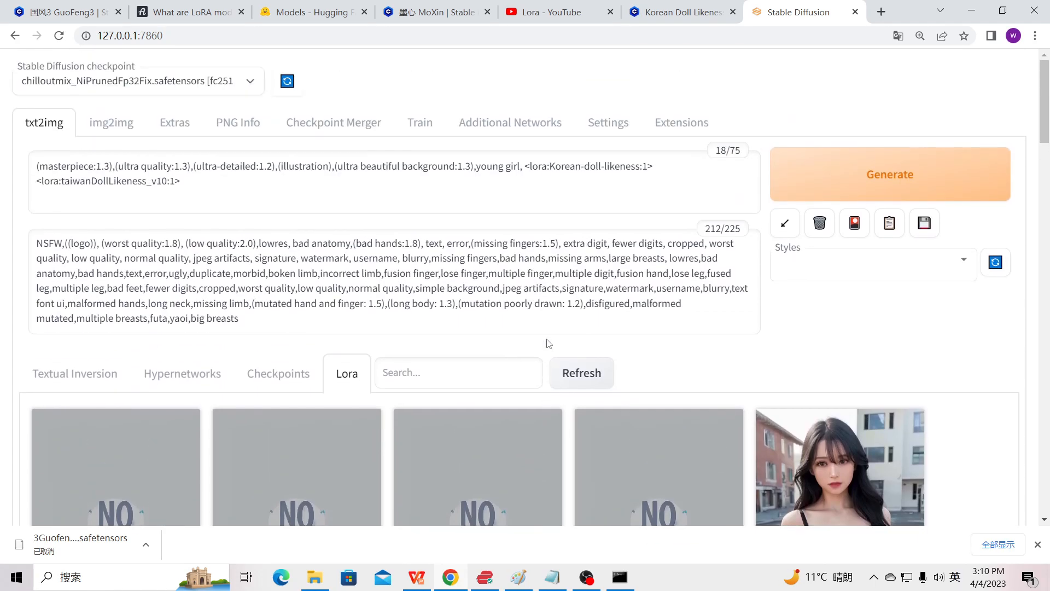
pyautogui.click(110, 179)
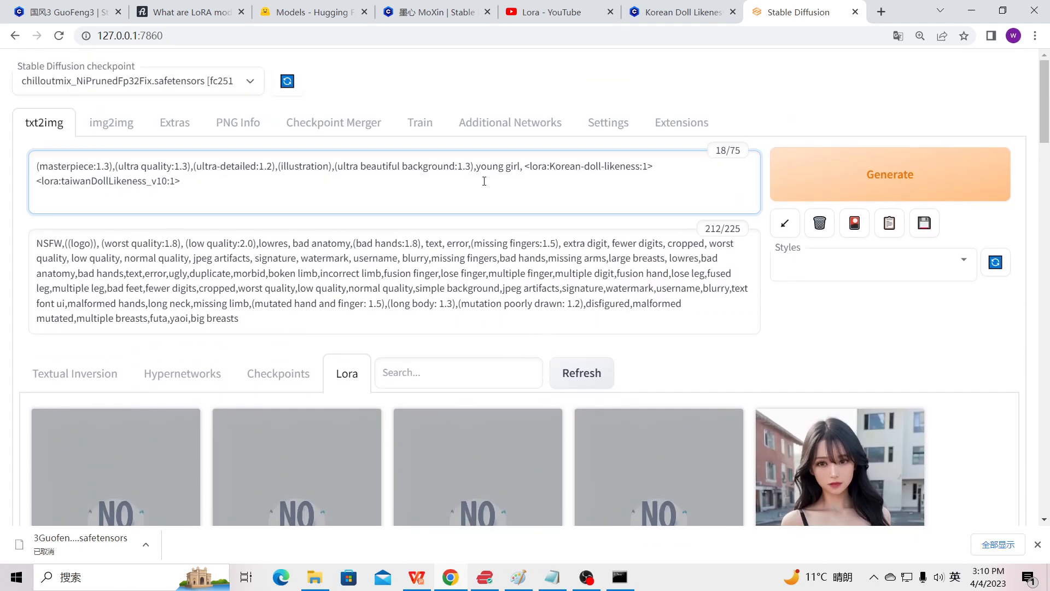
pyautogui.moveTo(525, 167); pyautogui.dragTo(681, 168)
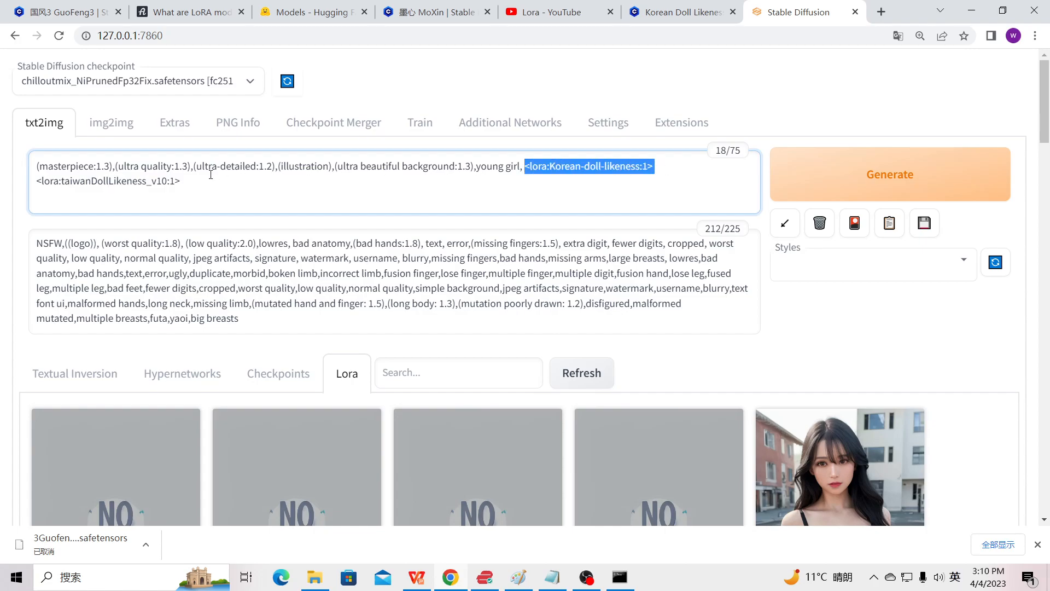
pyautogui.moveTo(181, 181); pyautogui.dragTo(36, 181)
pyautogui.click(251, 205)
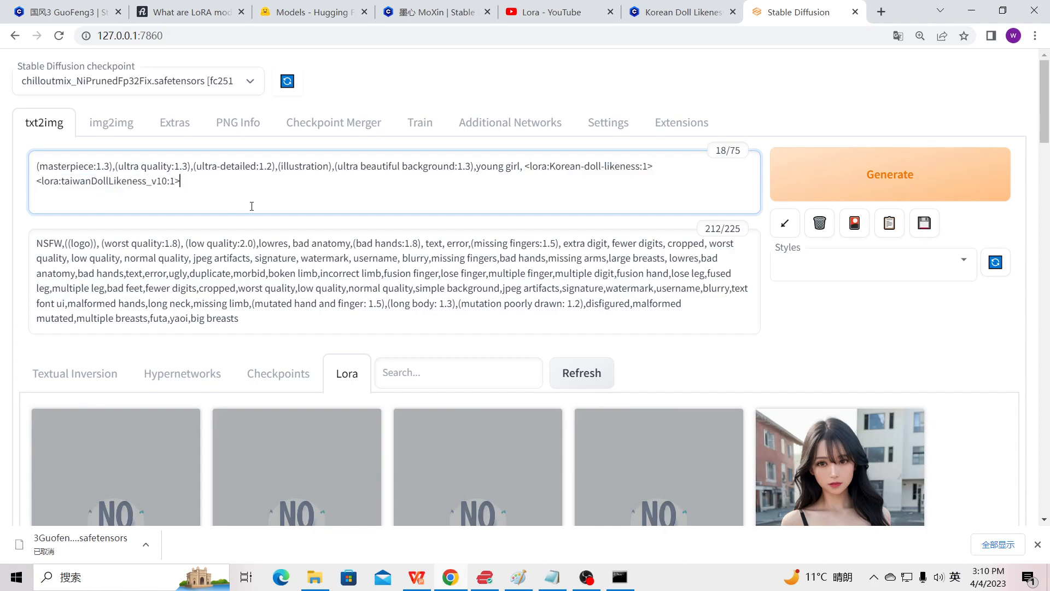
# Step: Enlarge the page and set the Korean-doll-likeness LoRA's weight to 0.5 in the prompt
pyautogui.hotkey('ctrl', '+')
pyautogui.hotkey('ctrl', '+')
pyautogui.hotkey('ctrl', '+')
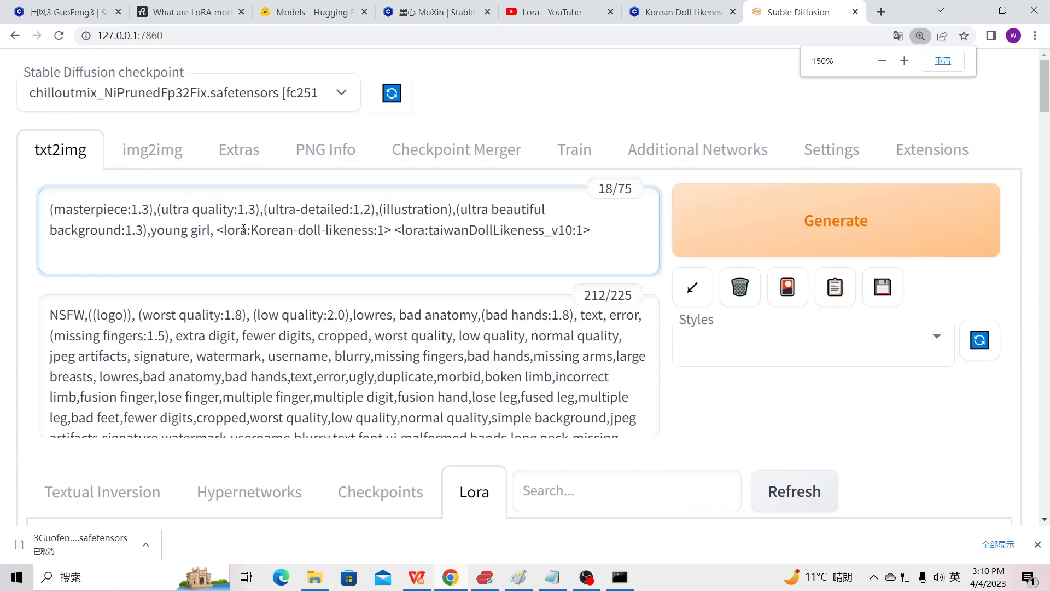
pyautogui.click(379, 232)
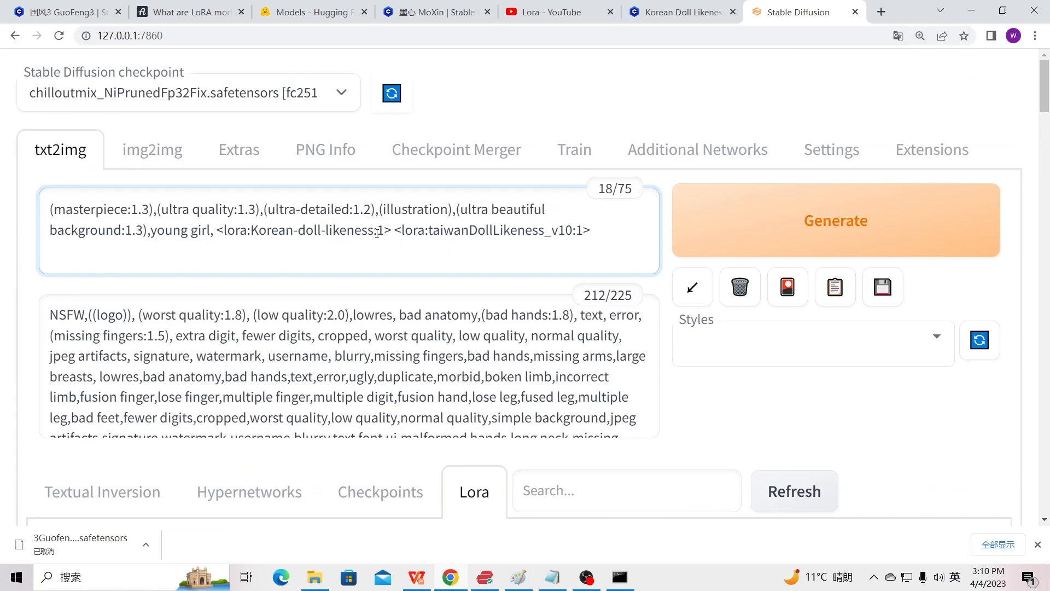
pyautogui.press('BackSpace')
pyautogui.write('0.')
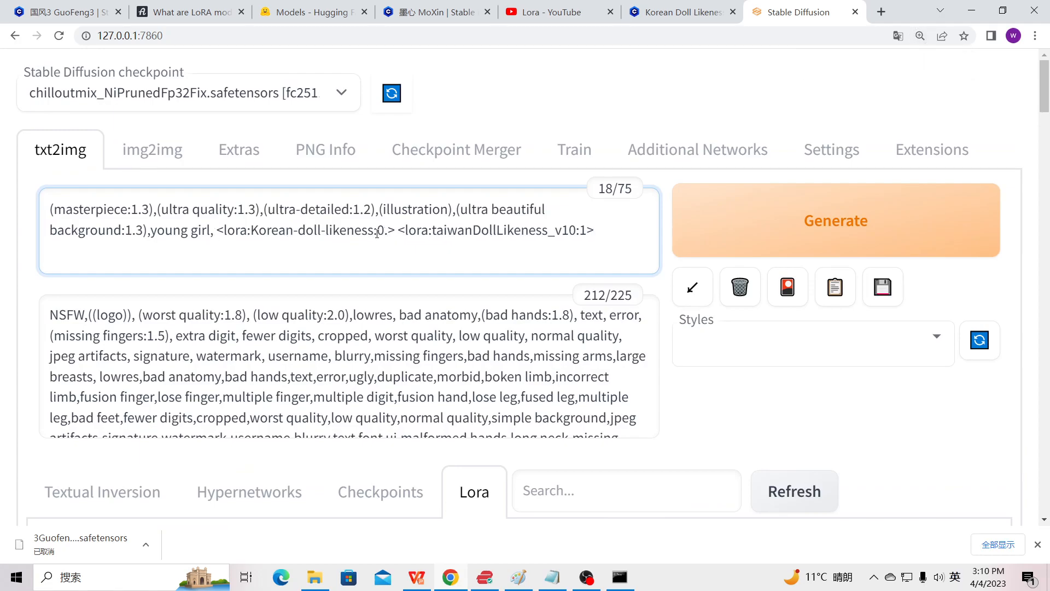
pyautogui.write('5')
# Step: Set the LoRA weights in the prompt to 0.3 for taiwanDollLikeness_v10 and 0.7 for Korean-doll-likeness
pyautogui.click(593, 231)
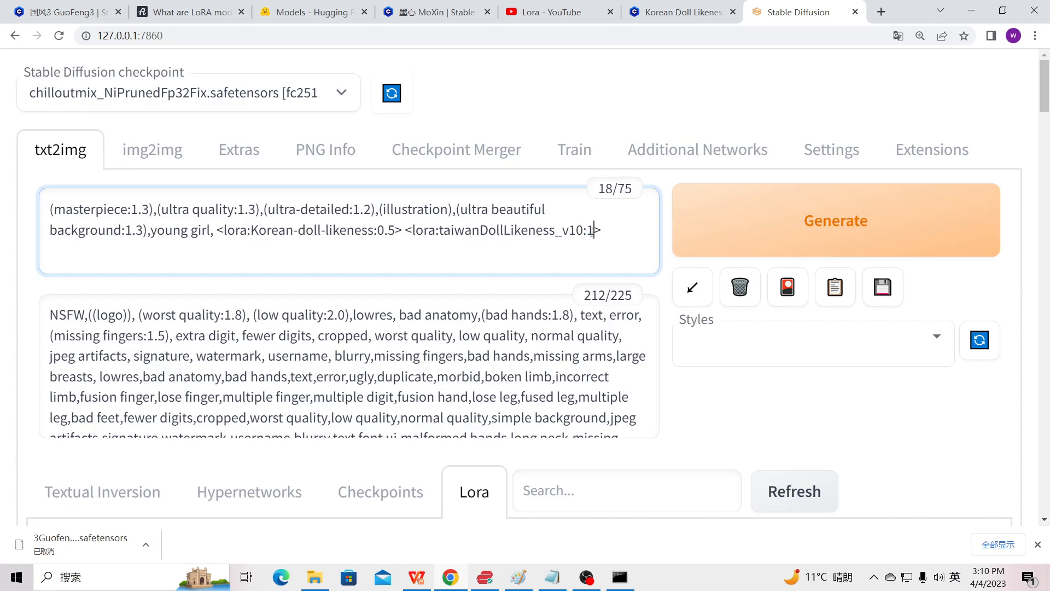
pyautogui.press('BackSpace')
pyautogui.write('0.')
pyautogui.write('3')
pyautogui.click(600, 231)
pyautogui.click(396, 231)
pyautogui.press('BackSpace')
pyautogui.write('7')
# Step: Look through the LoRA models once more and generate the image from the edited prompt
pyautogui.scroll(-6, 409, 241)
pyautogui.scroll(-7, 409, 241)
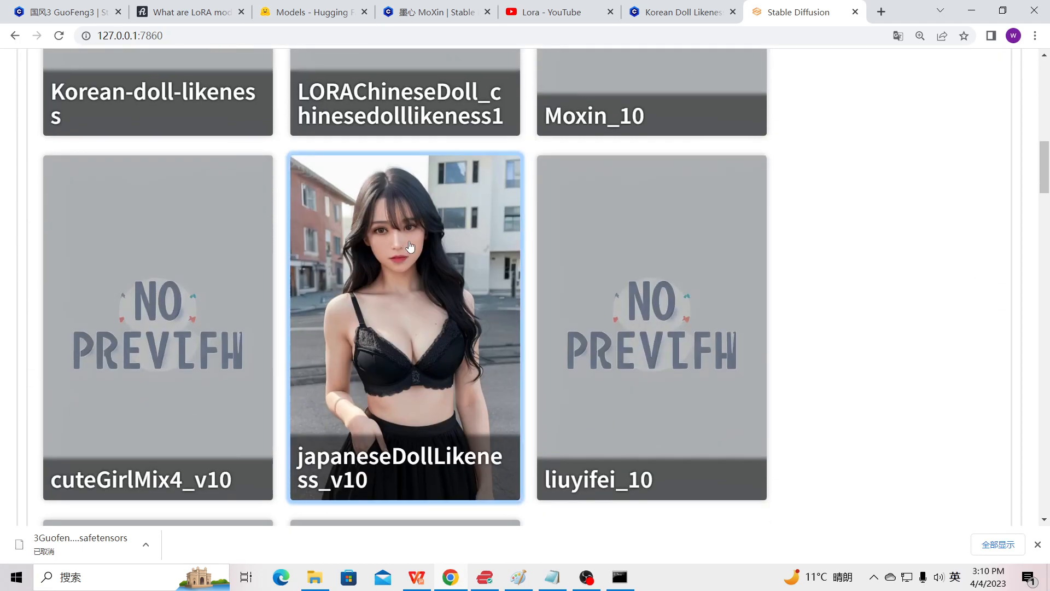
pyautogui.scroll(11, 410, 246)
pyautogui.scroll(2, 813, 204)
pyautogui.click(819, 235)
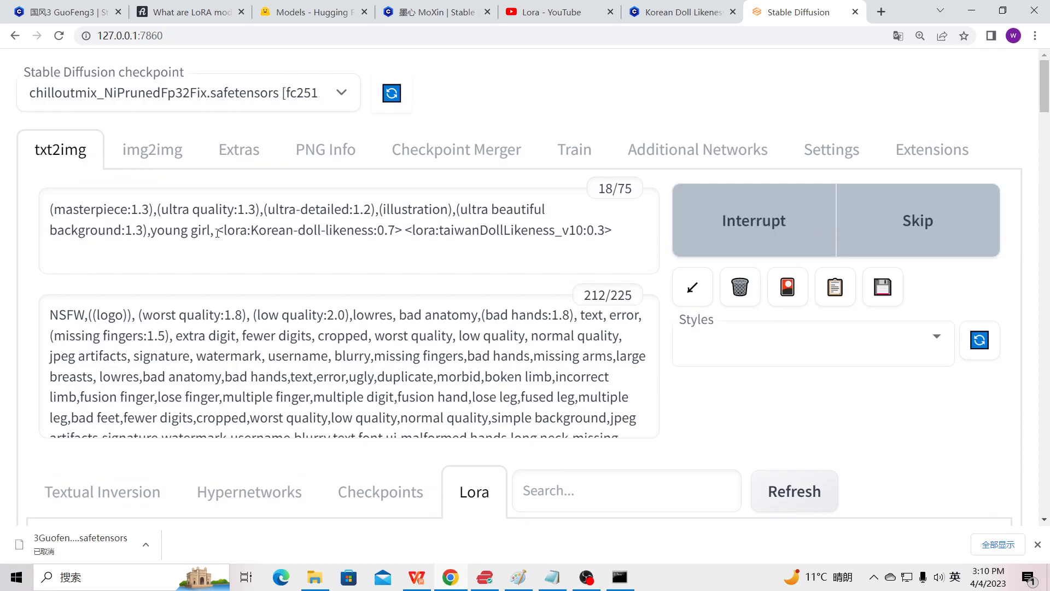
# Step: Review the prompt's quality terms and LoRA tags, the sampling settings and the generation progress
pyautogui.moveTo(210, 231); pyautogui.dragTo(43, 215)
pyautogui.click(141, 230)
pyautogui.moveTo(220, 230); pyautogui.dragTo(623, 234)
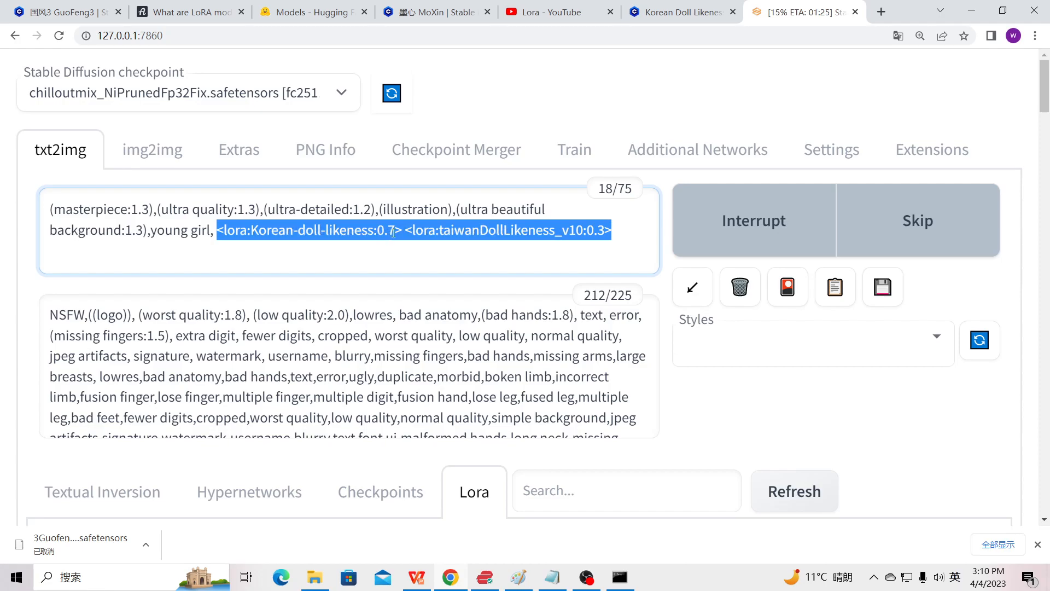
pyautogui.click(395, 229)
pyautogui.scroll(-17, 767, 349)
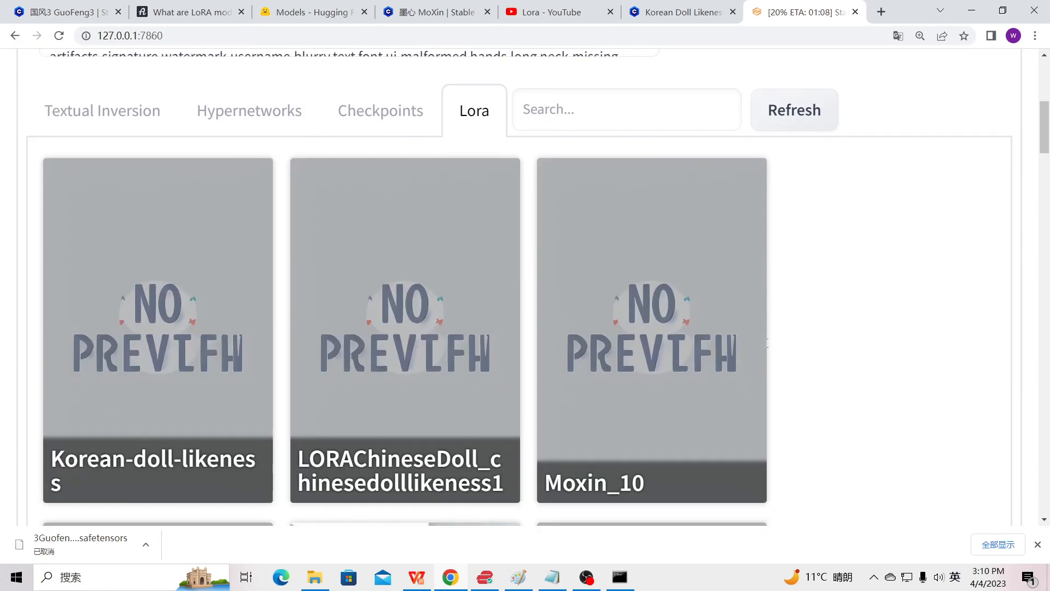
pyautogui.scroll(-3, 767, 349)
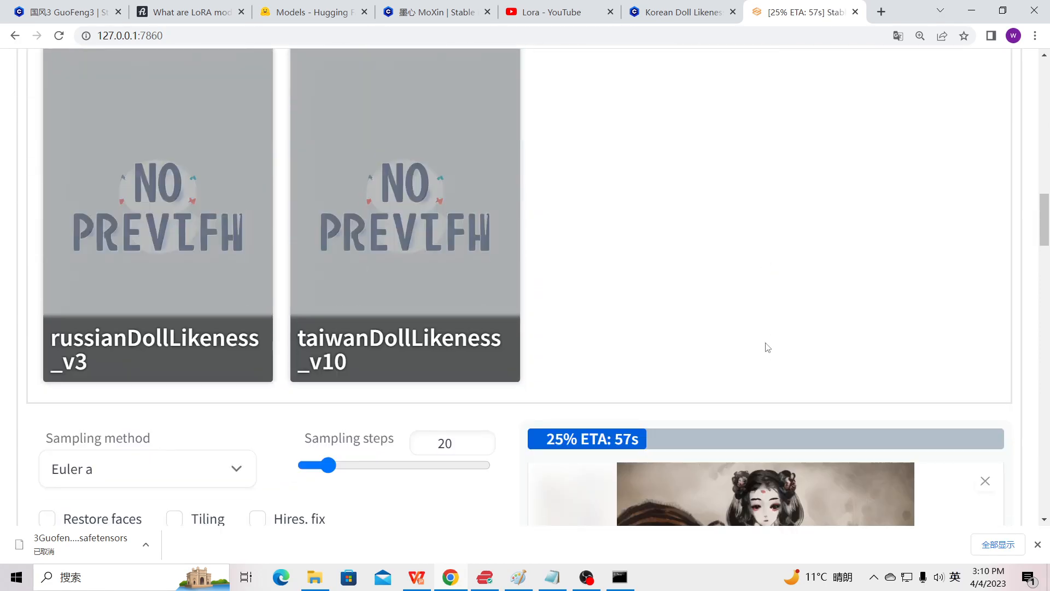
pyautogui.scroll(-5, 768, 348)
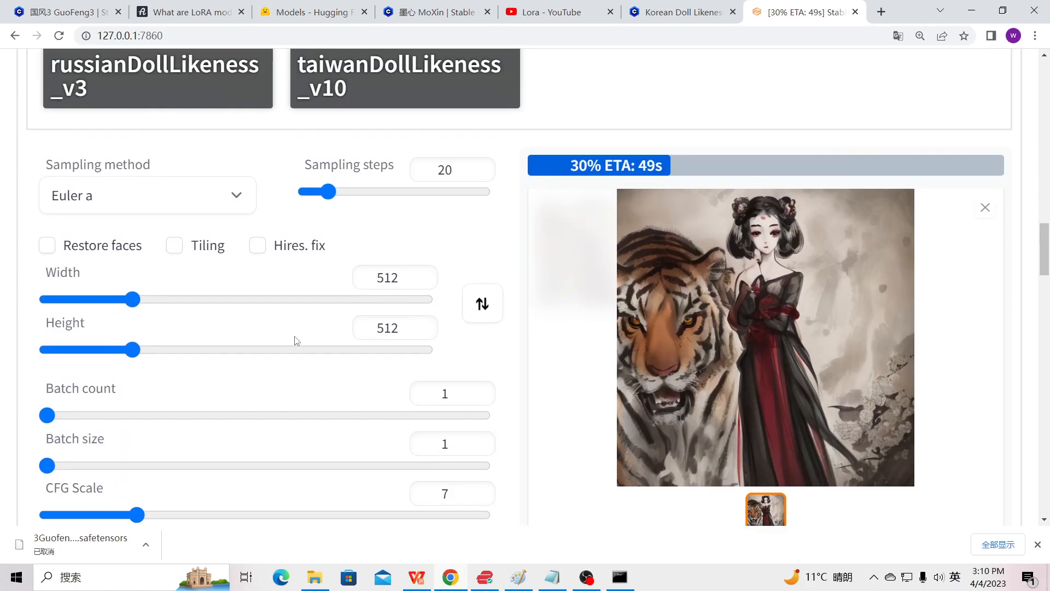
pyautogui.scroll(-4, 296, 341)
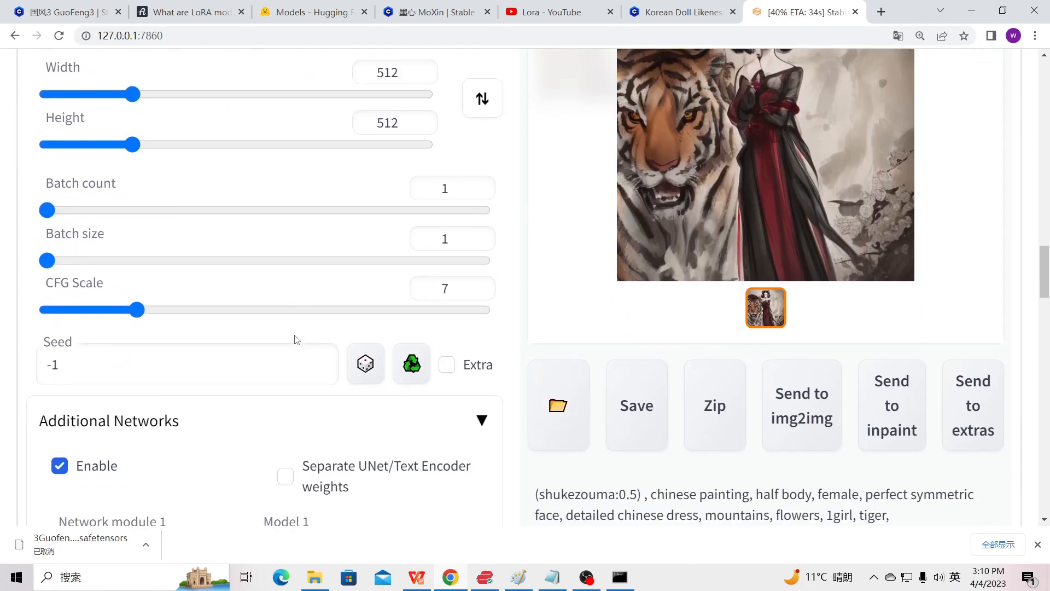
pyautogui.scroll(12, 715, 286)
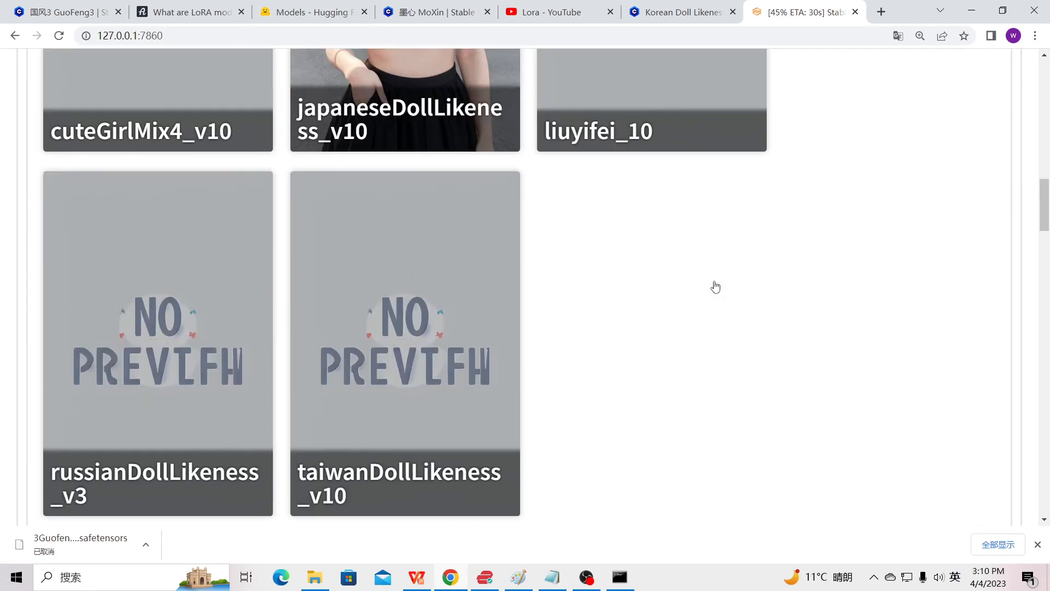
pyautogui.scroll(8, 715, 286)
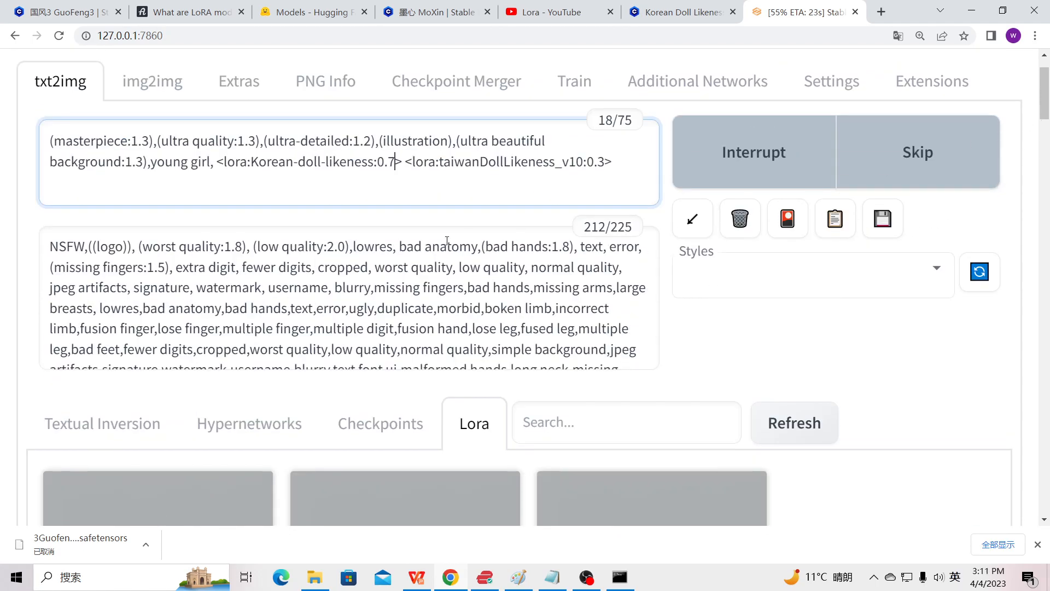
# Step: Reduce the page zoom to 125% and inspect the generated portrait at full view before closing it
pyautogui.hotkey('ctrl', '-')
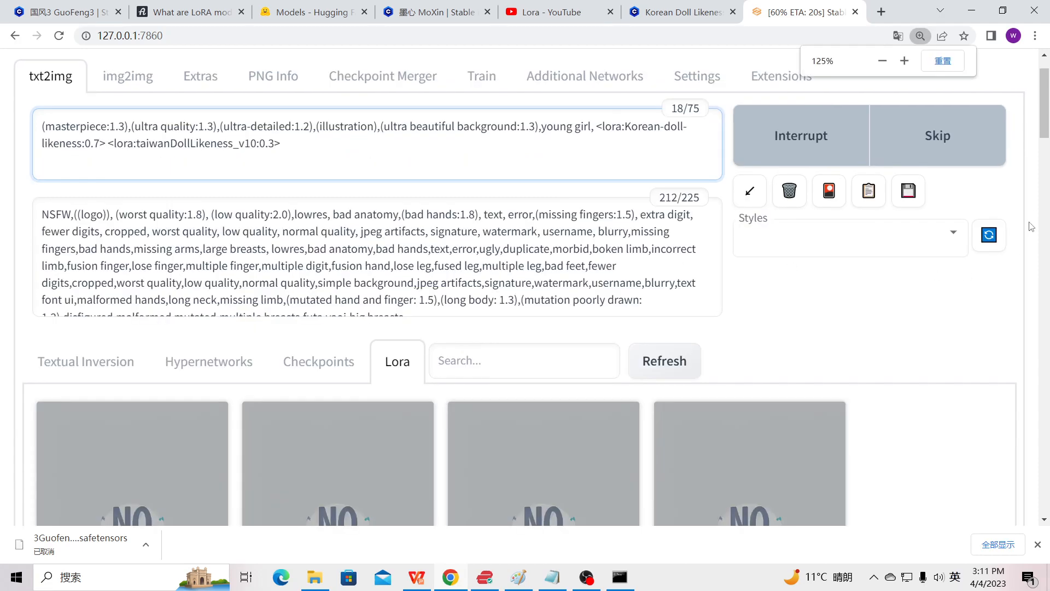
pyautogui.scroll(-5, 1044, 197)
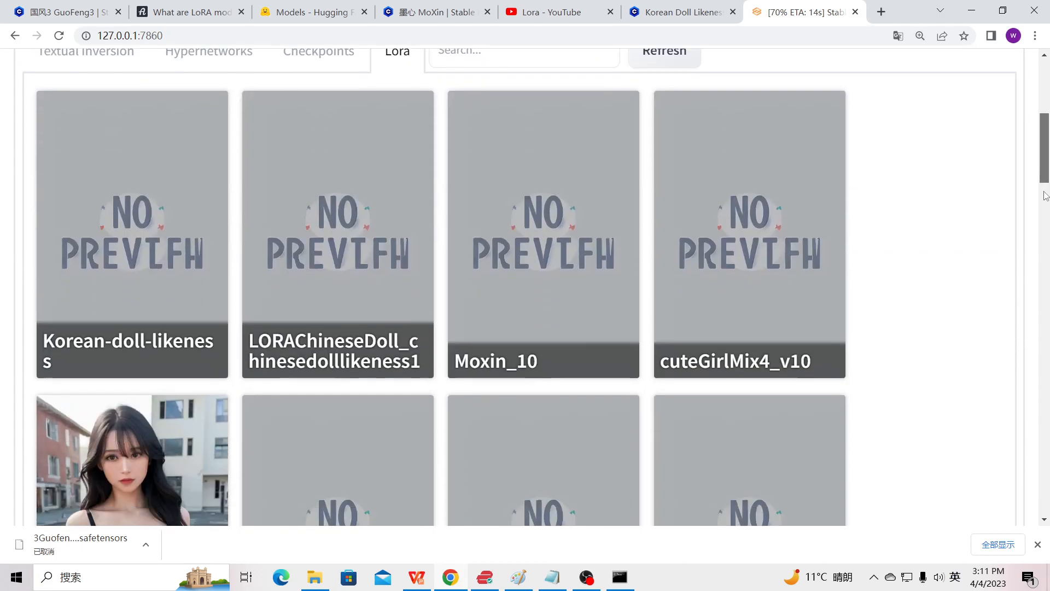
pyautogui.scroll(-10, 1044, 197)
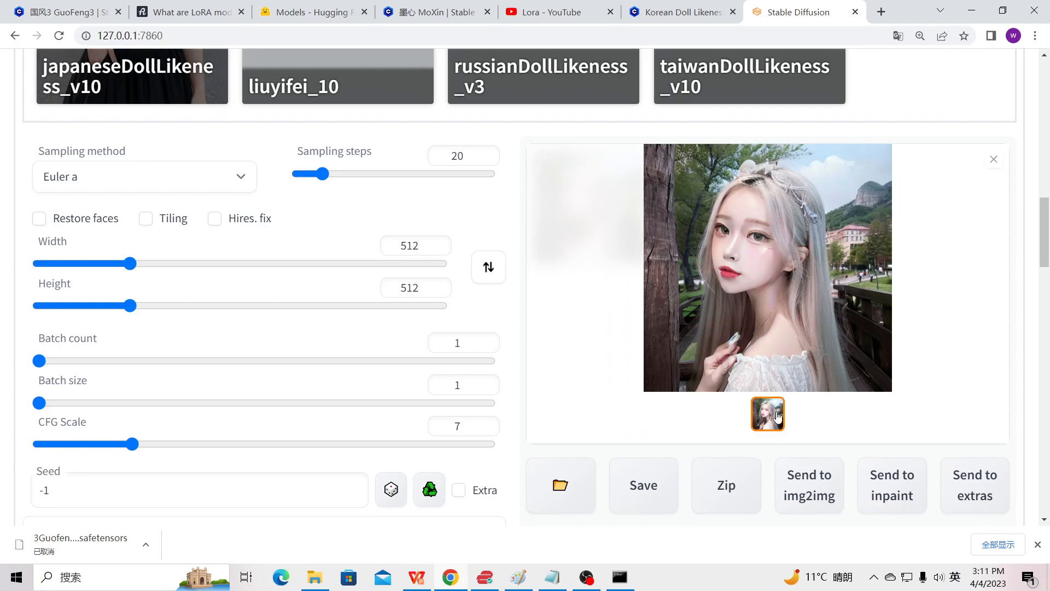
pyautogui.click(761, 338)
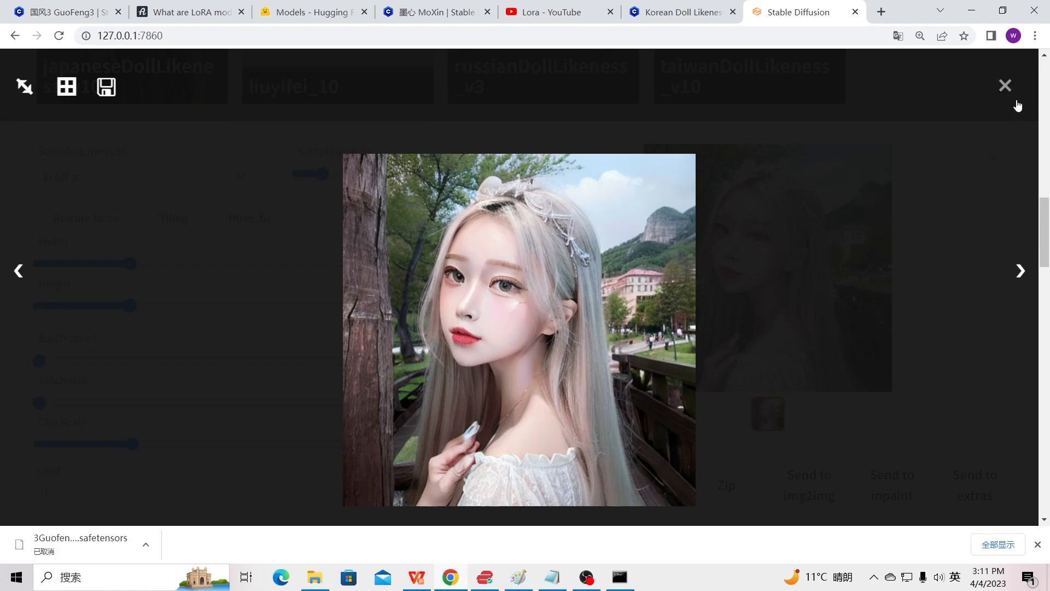
pyautogui.click(1006, 85)
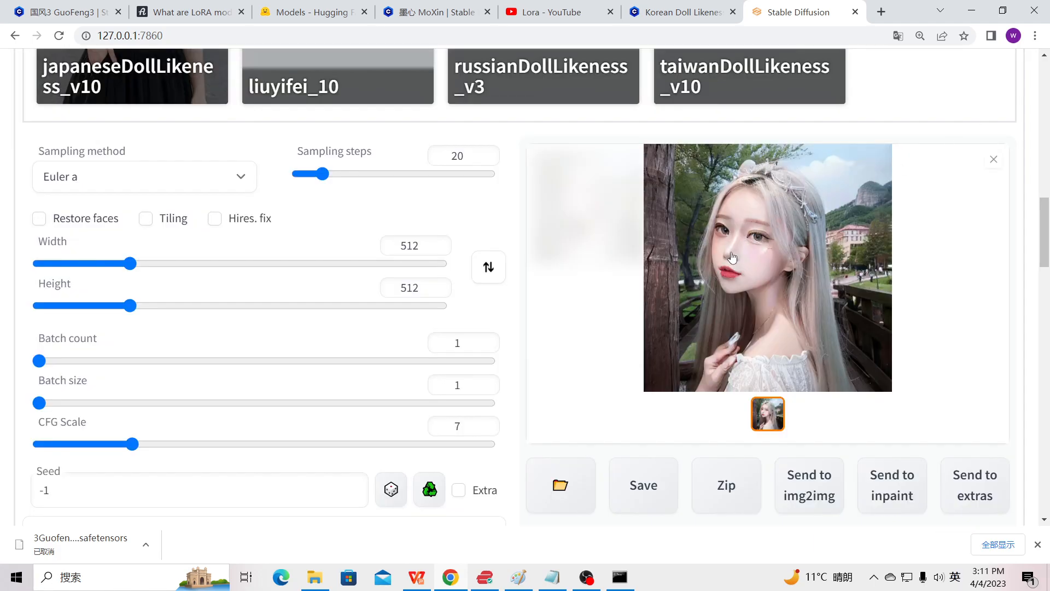
# Step: Compare the prompt and its two weighted LoRA tags with the generated portrait
pyautogui.scroll(10, 733, 258)
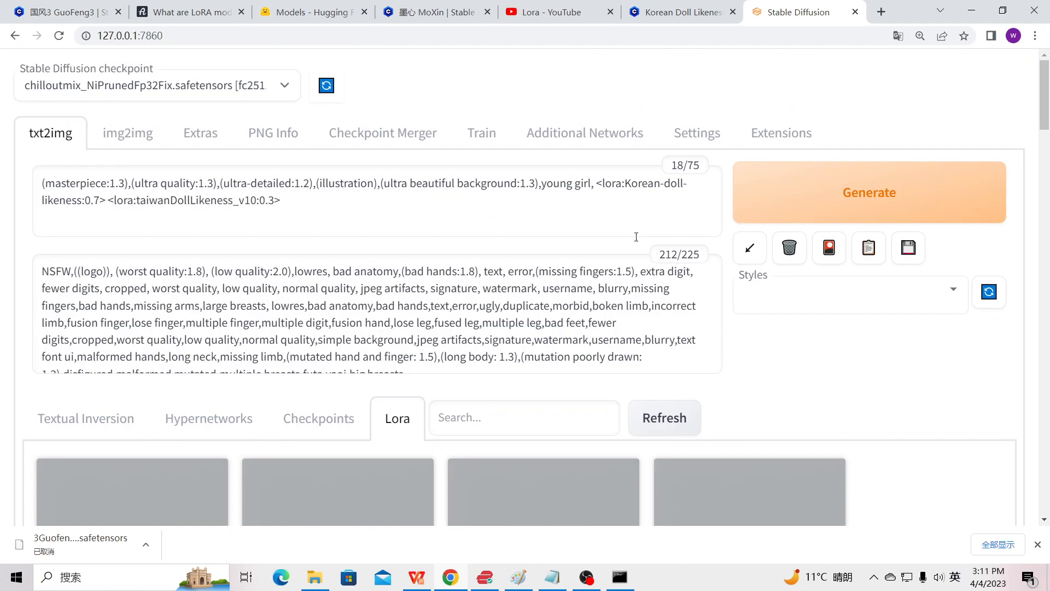
pyautogui.click(551, 210)
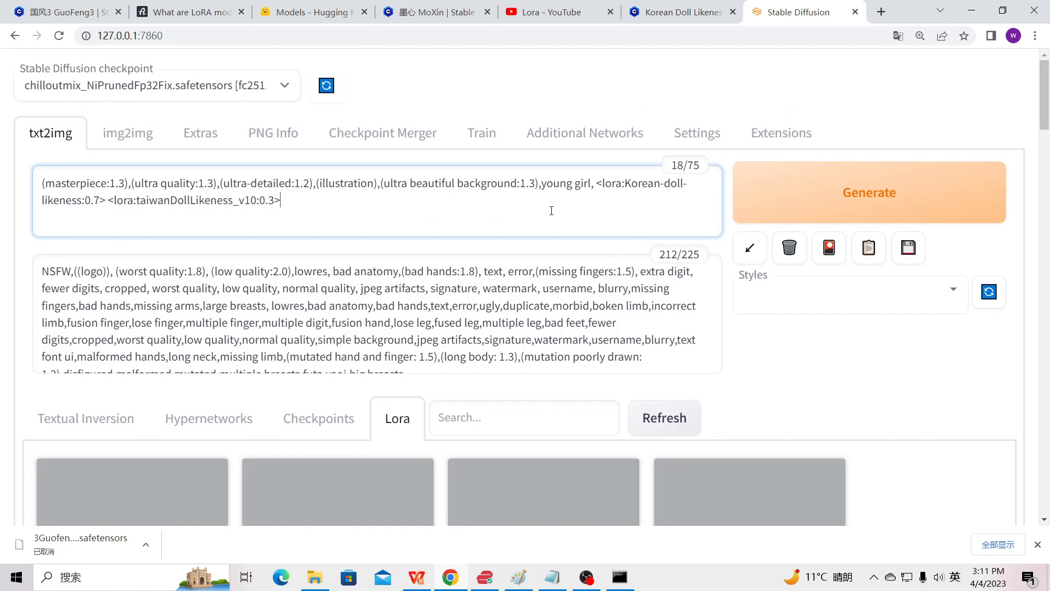
pyautogui.scroll(-18, 977, 374)
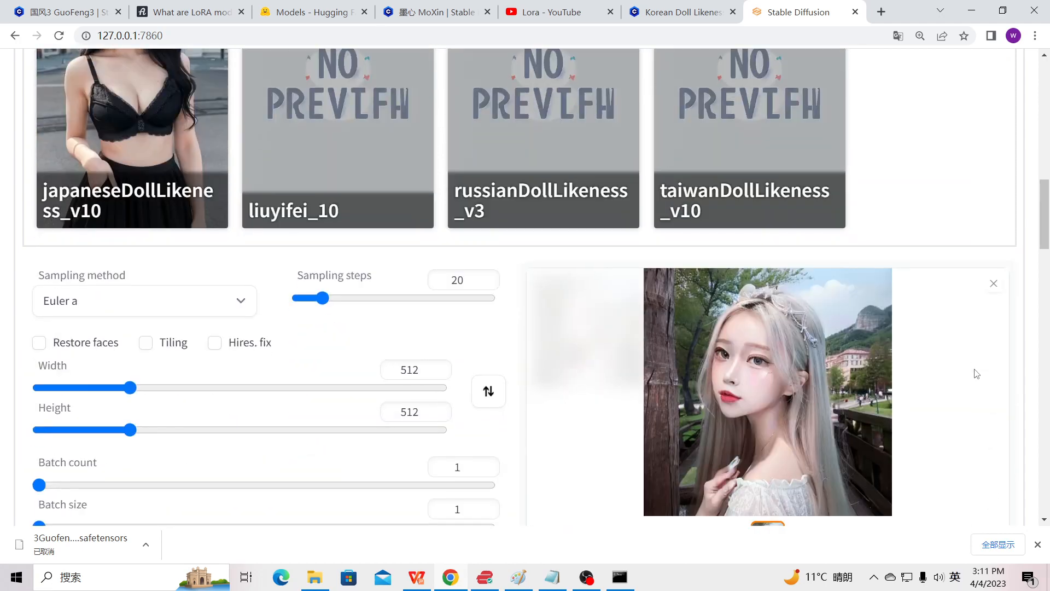
pyautogui.scroll(2, 976, 373)
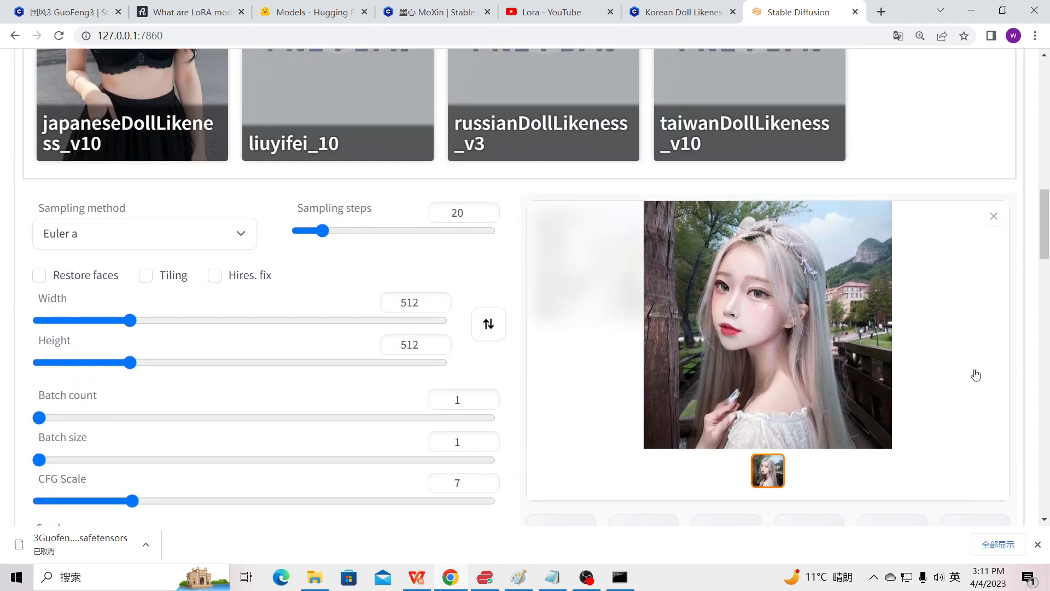